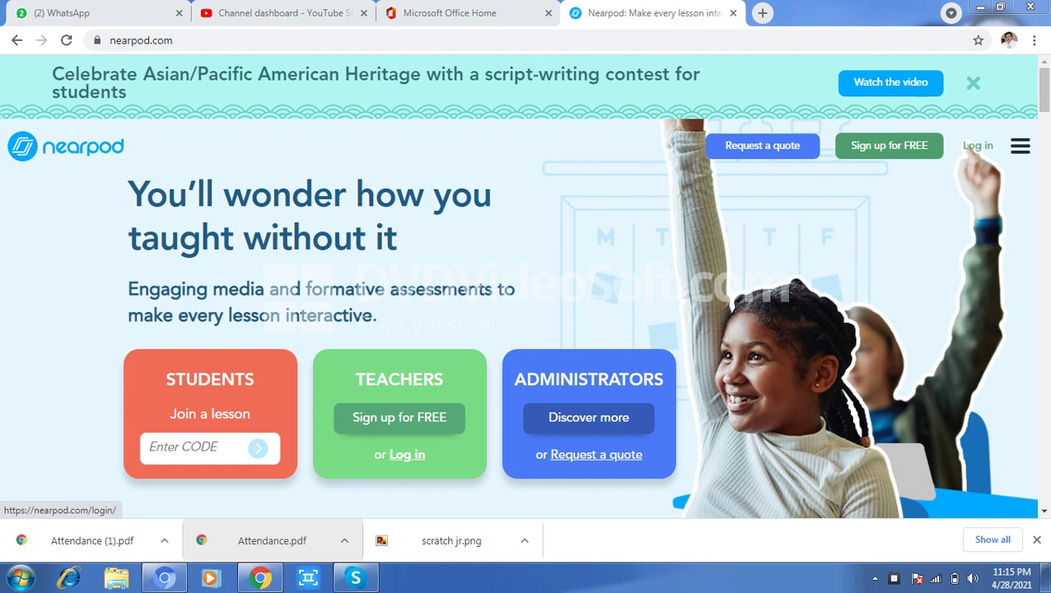
- Log in to Nearpod as a teacher and view the account menu options
click(407, 454)
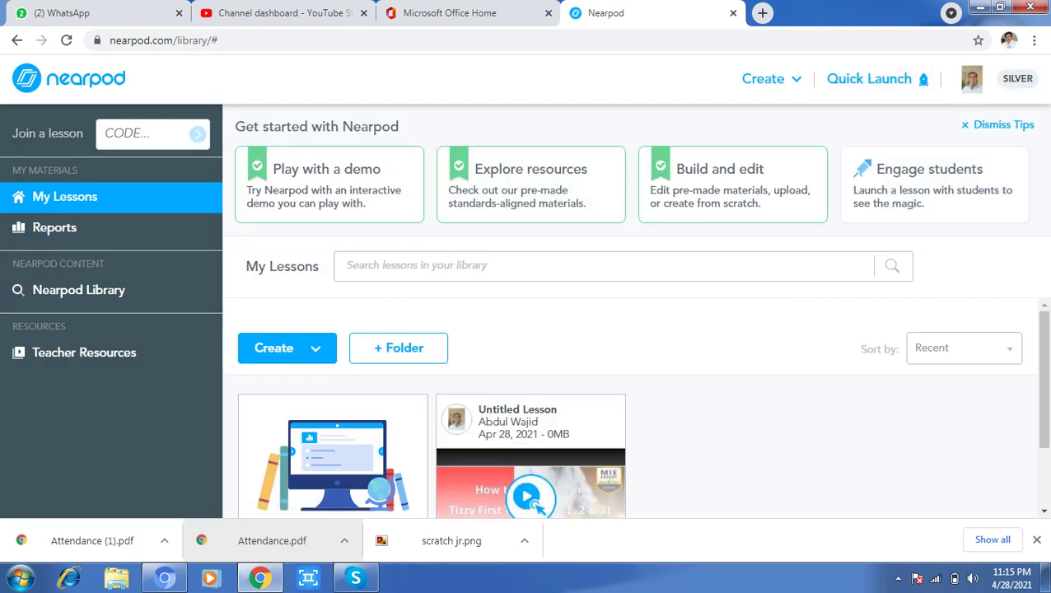
click(972, 79)
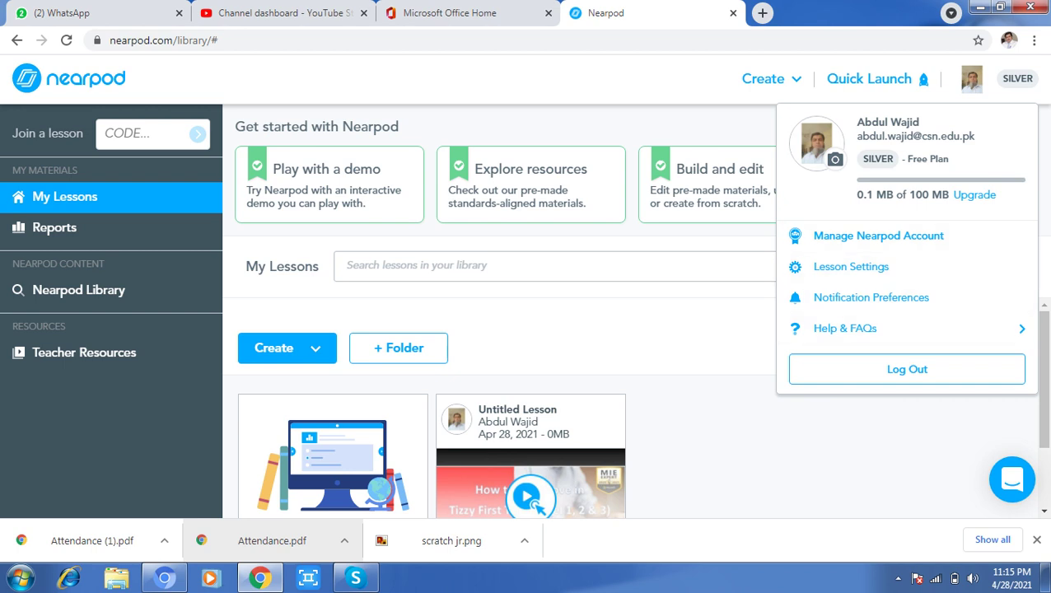
click(878, 236)
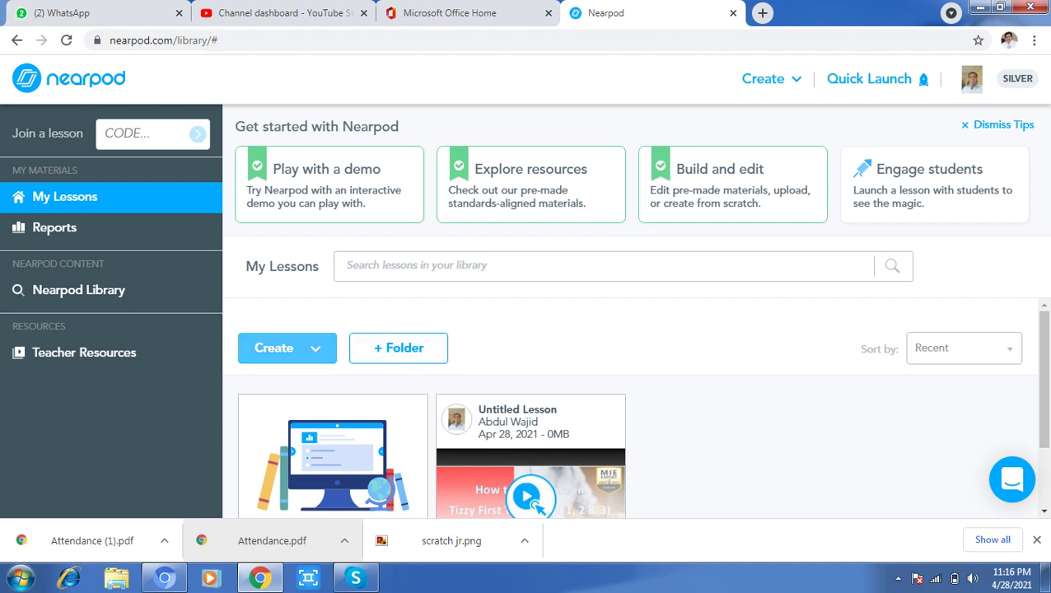
- Create a new lesson, look over its content and activity types, and choose Video as the content to add
click(281, 347)
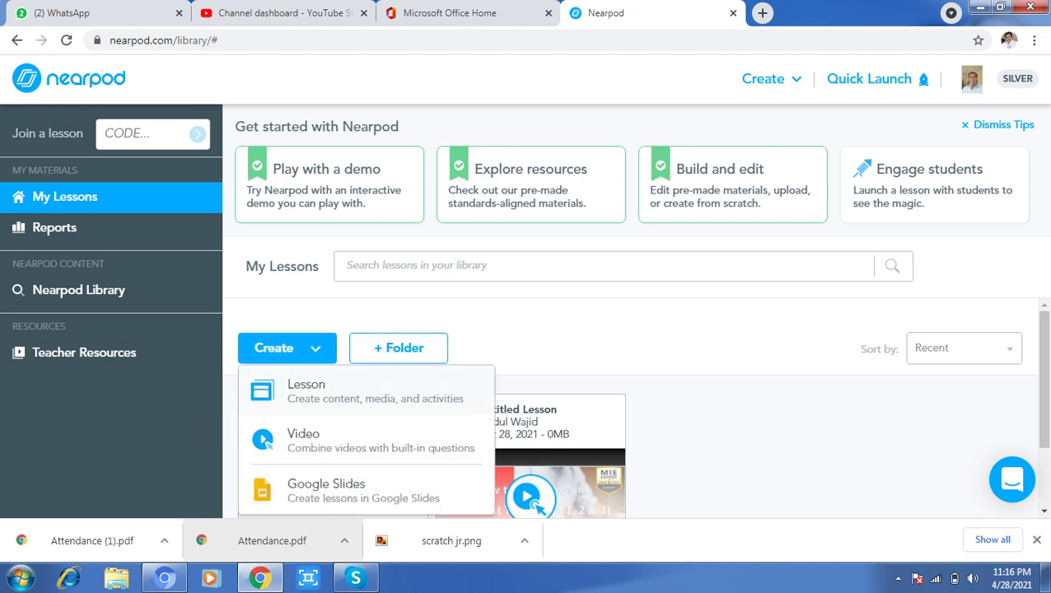
click(307, 390)
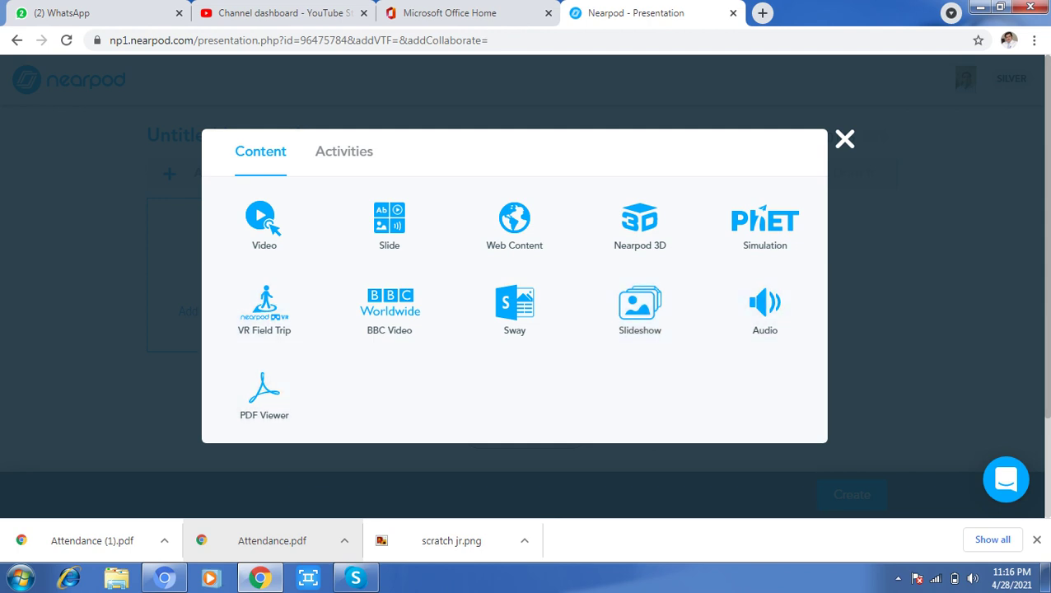
click(343, 151)
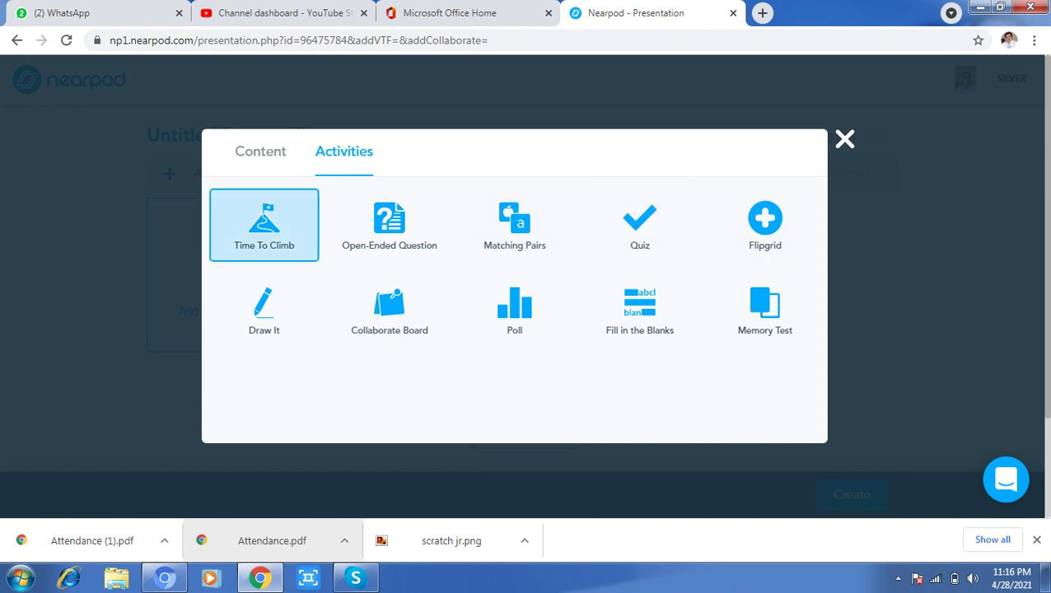
click(260, 150)
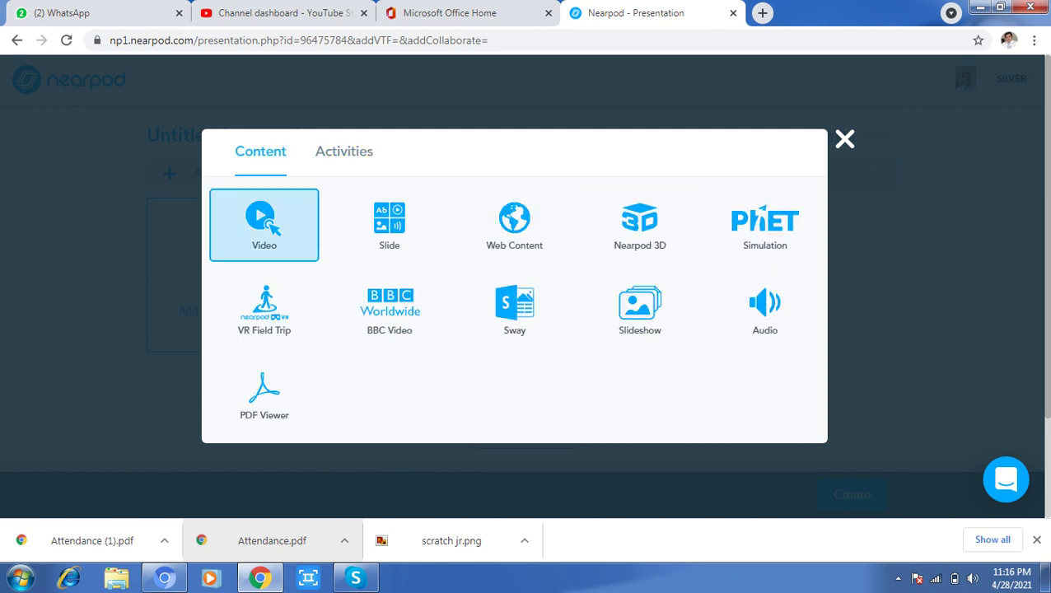
click(270, 228)
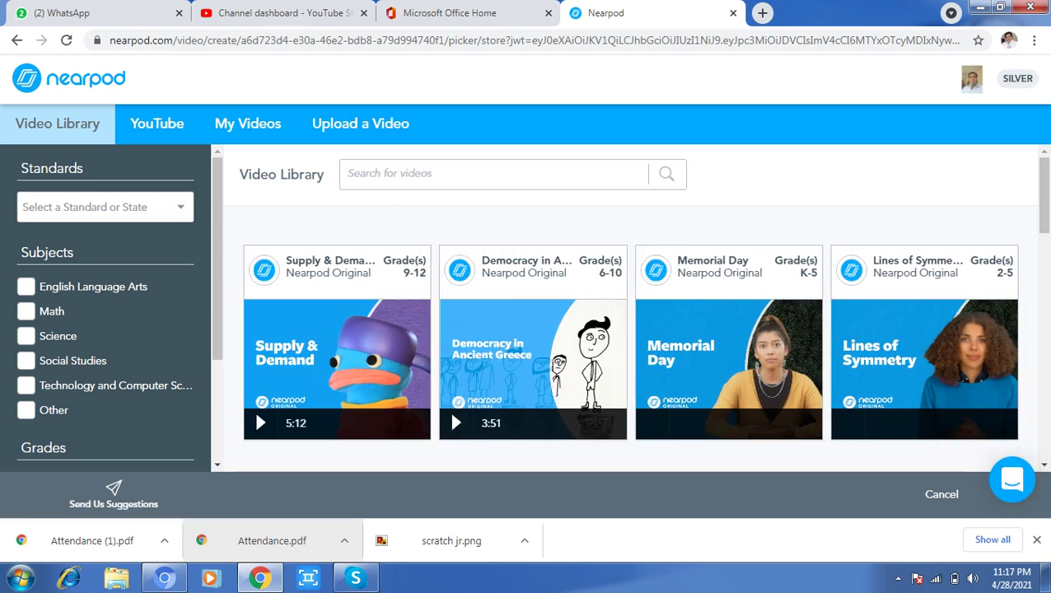
- Browse the Video Library and filter it to Math videos for 1st grade
scroll(641, 306, down, 3)
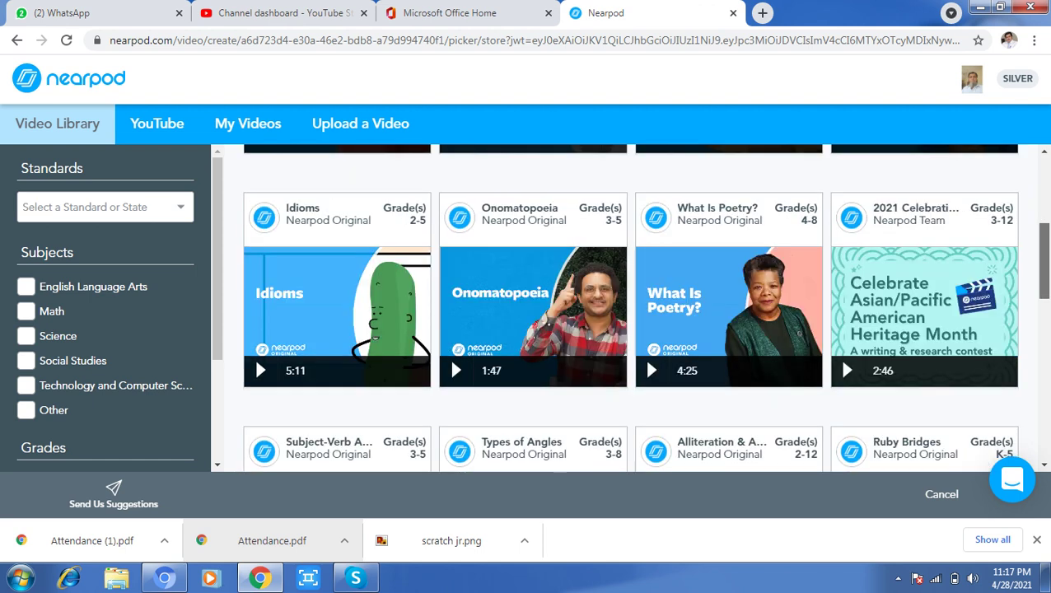
scroll(254, 356, down, 4)
scroll(254, 297, up, 4)
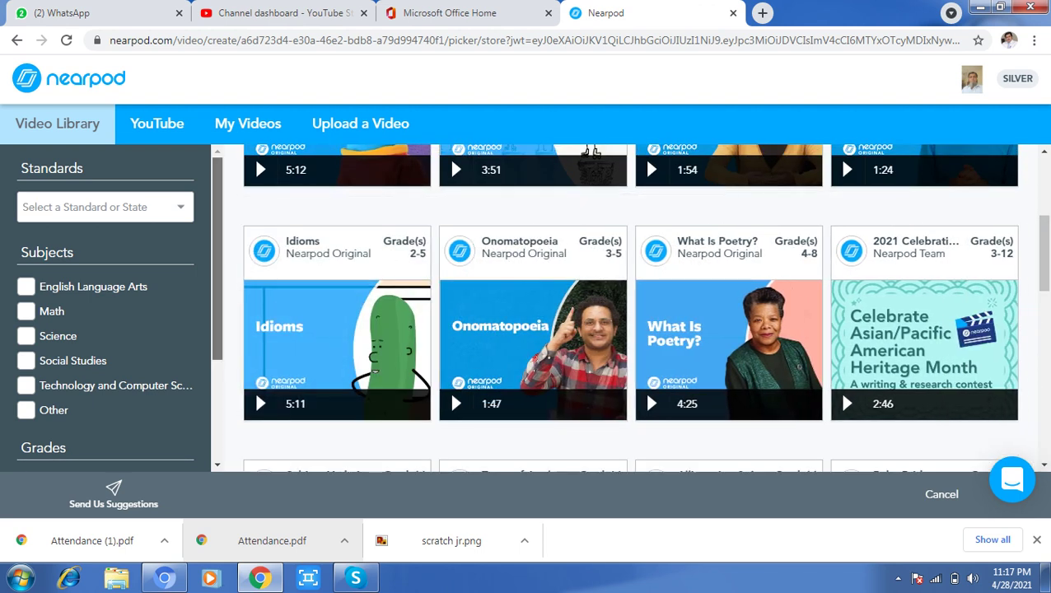
scroll(105, 308, down, 1)
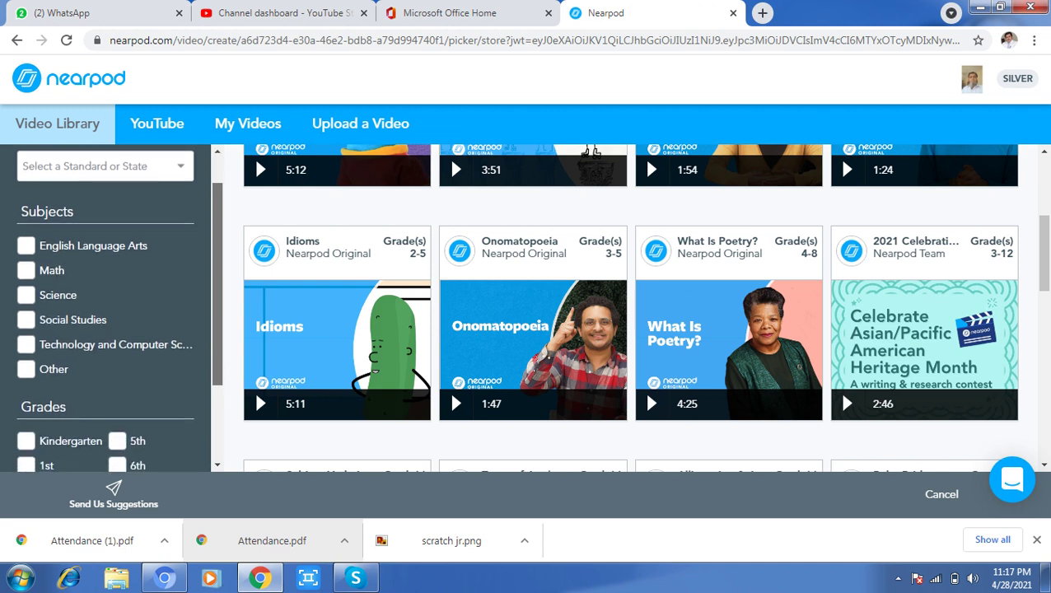
scroll(106, 308, down, 1)
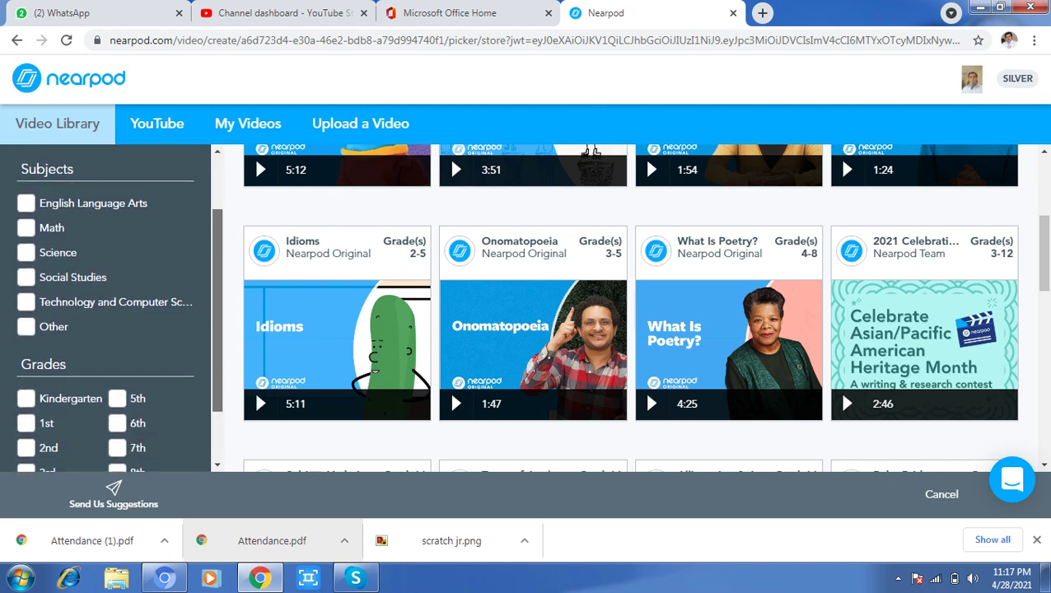
scroll(105, 308, down, 1)
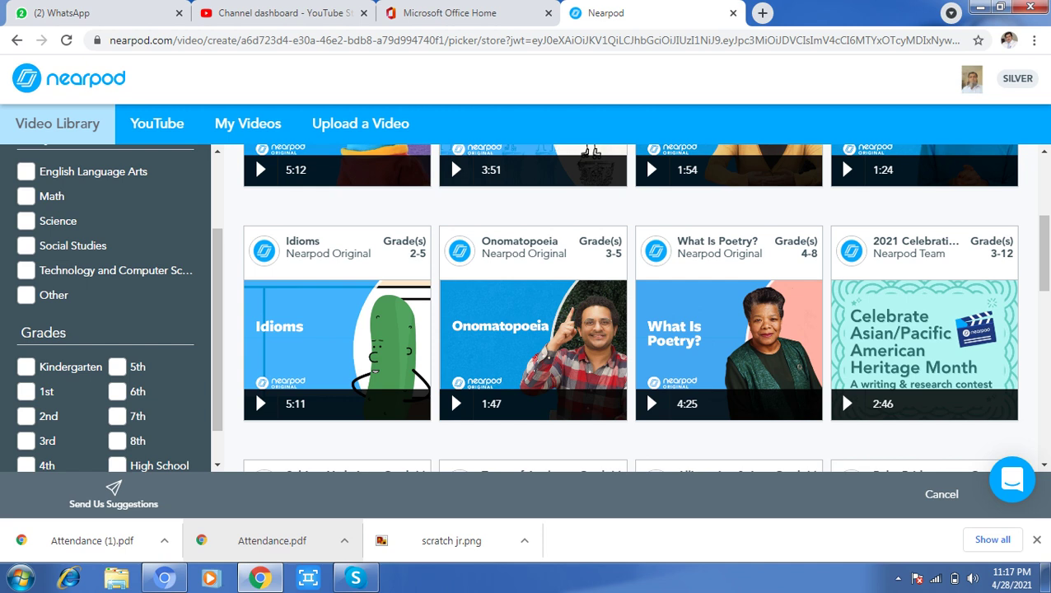
click(26, 196)
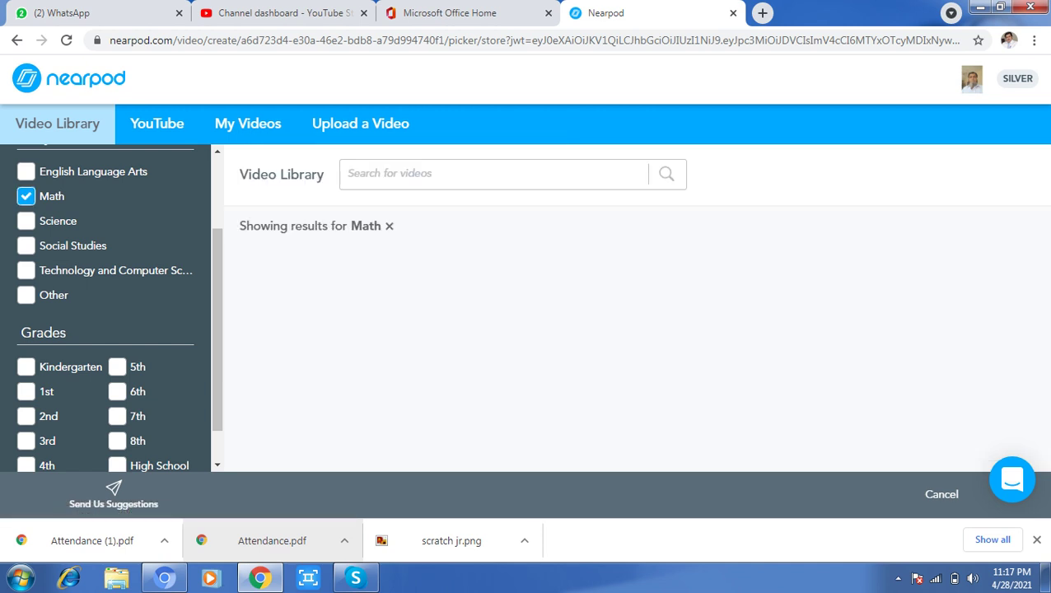
click(25, 391)
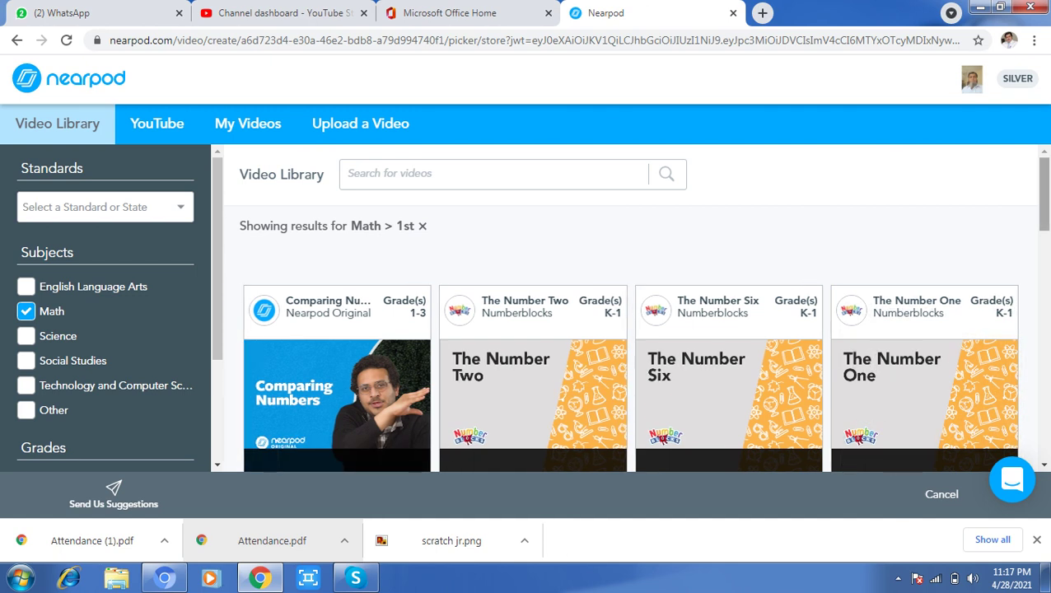
scroll(631, 307, down, 3)
scroll(631, 308, up, 3)
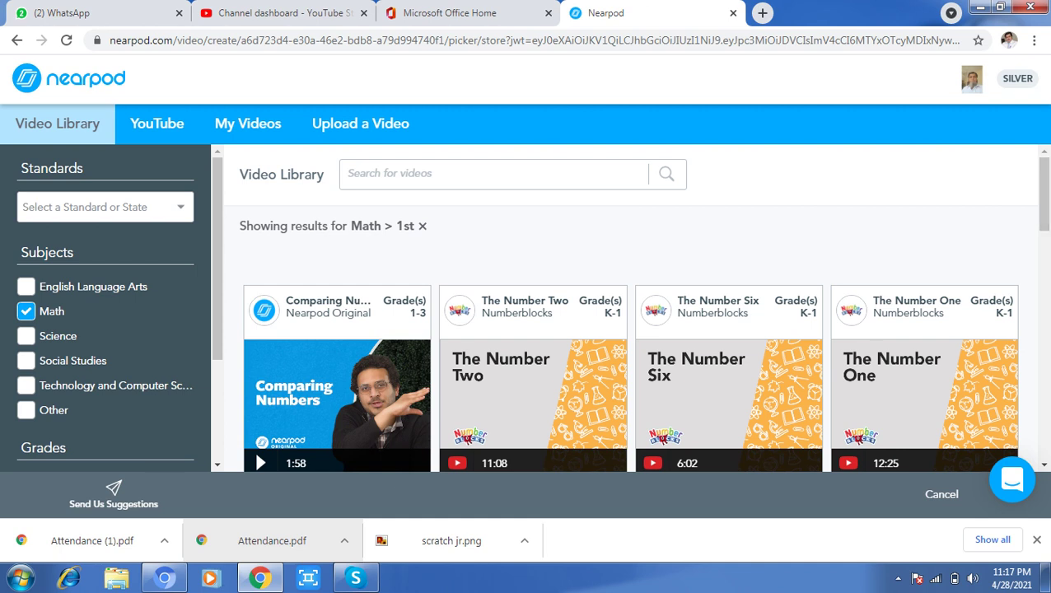
- Check the saved videos and the options for uploading a video file from the computer
click(156, 123)
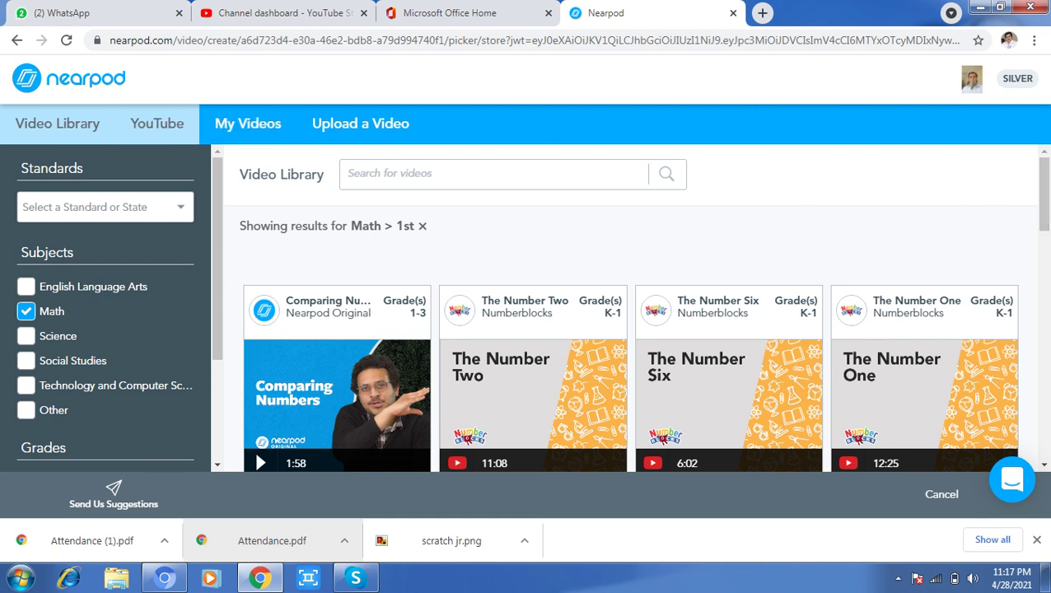
click(247, 124)
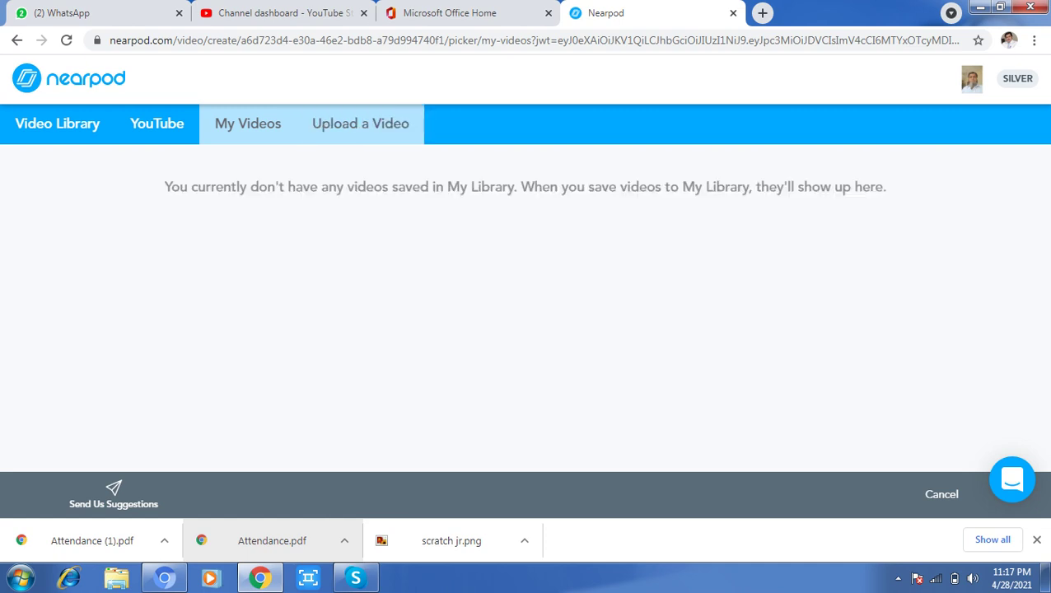
click(360, 124)
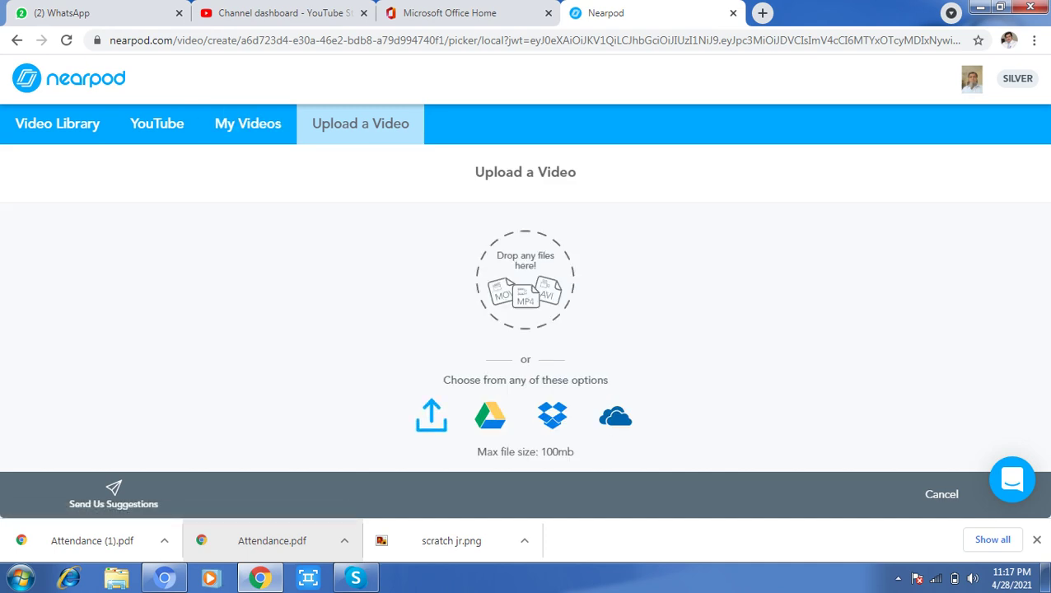
click(431, 416)
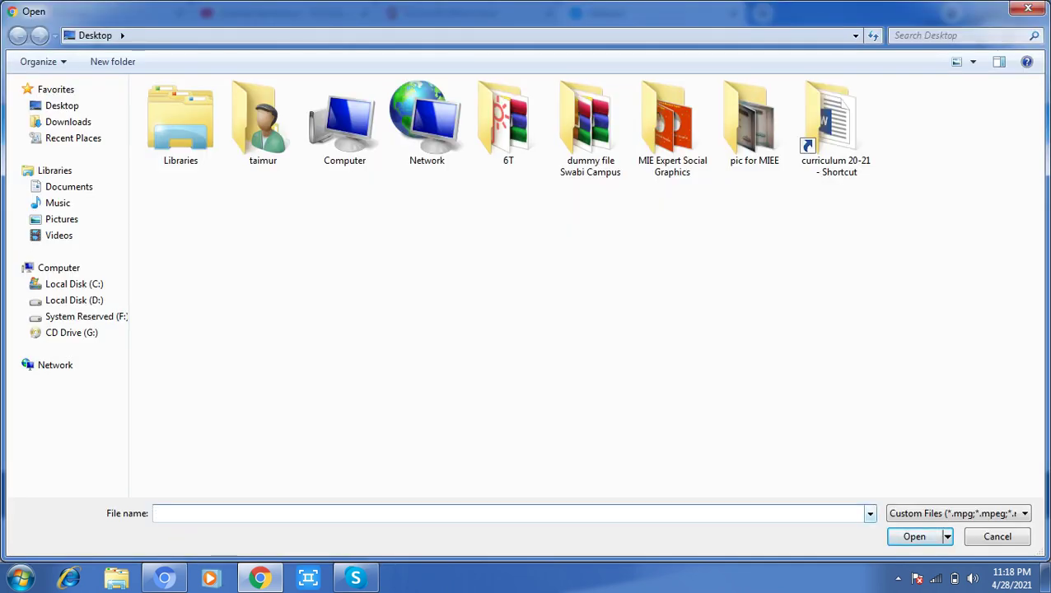
click(995, 537)
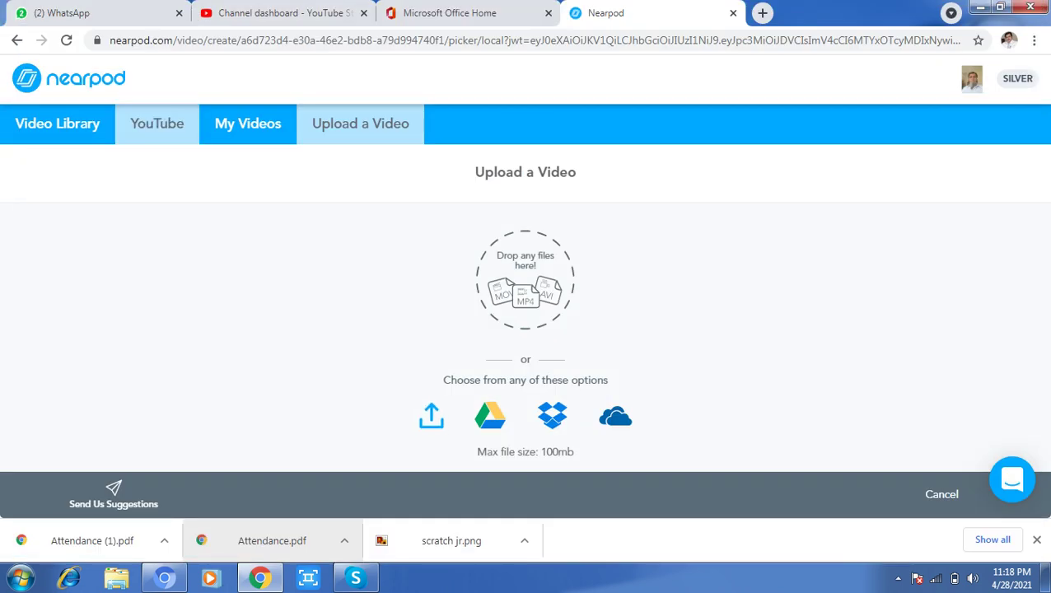
- Search YouTube for "Tizzy's Toybox" within the video picker
click(157, 123)
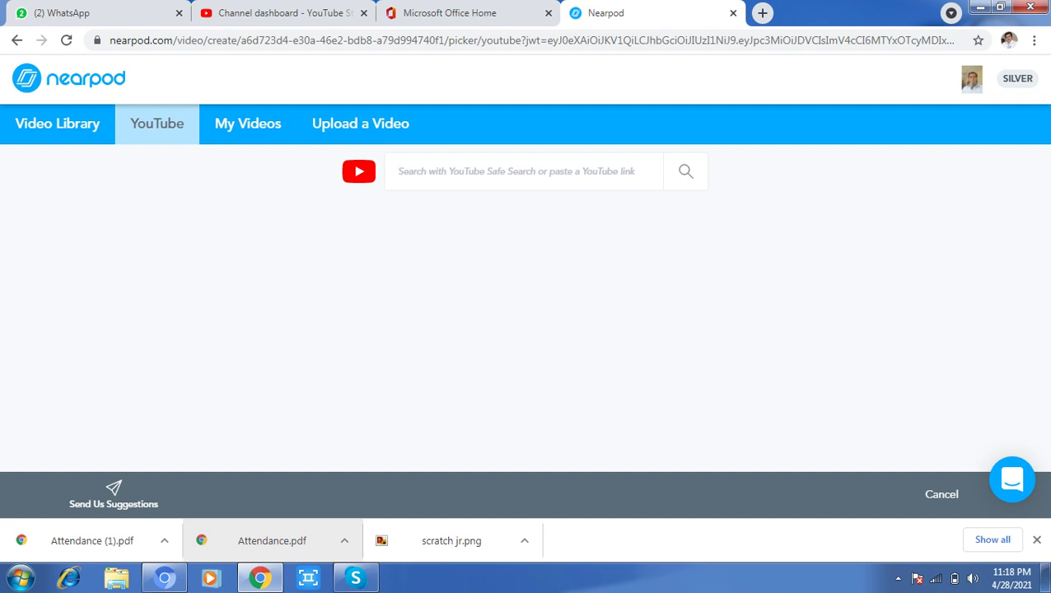
click(401, 170)
text(Tizzy)
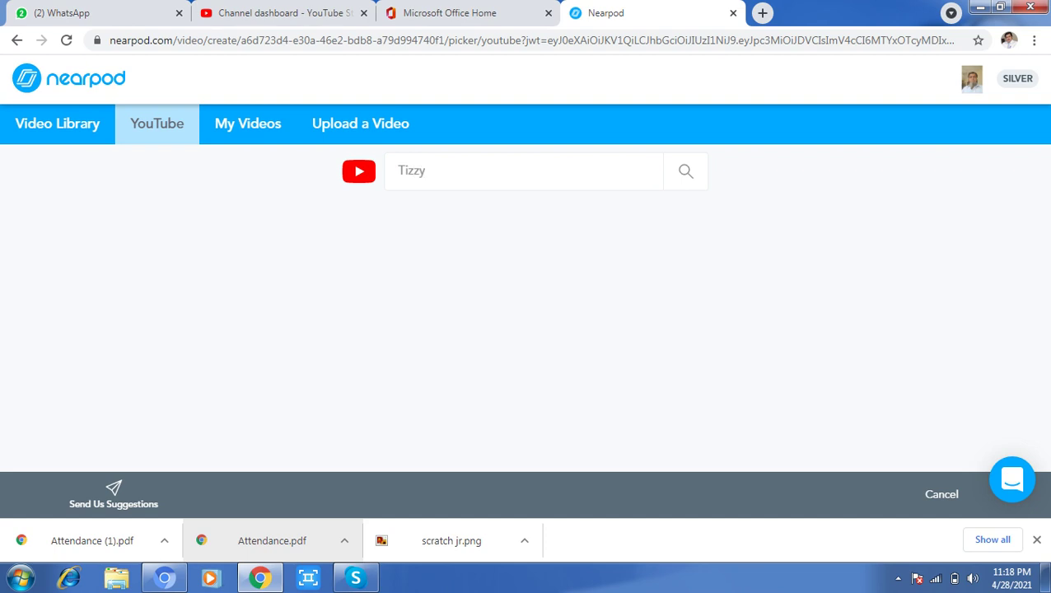
text('s Toybox)
key(Return)
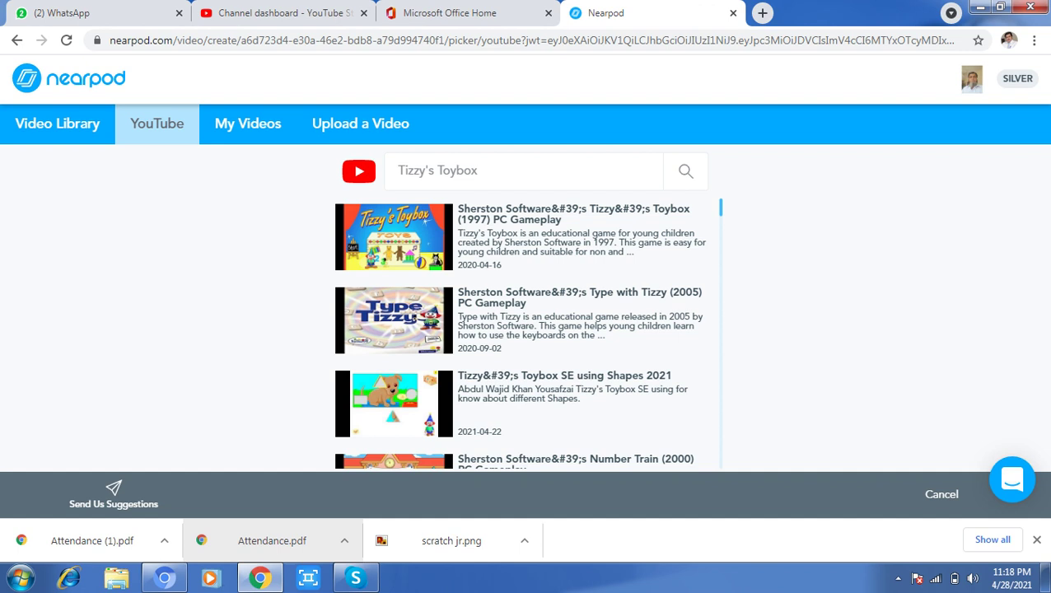
- Add the YouTube video "Tizzy's Toybox SE using Shapes 2021" to the lesson and save it
scroll(499, 202, down, 1)
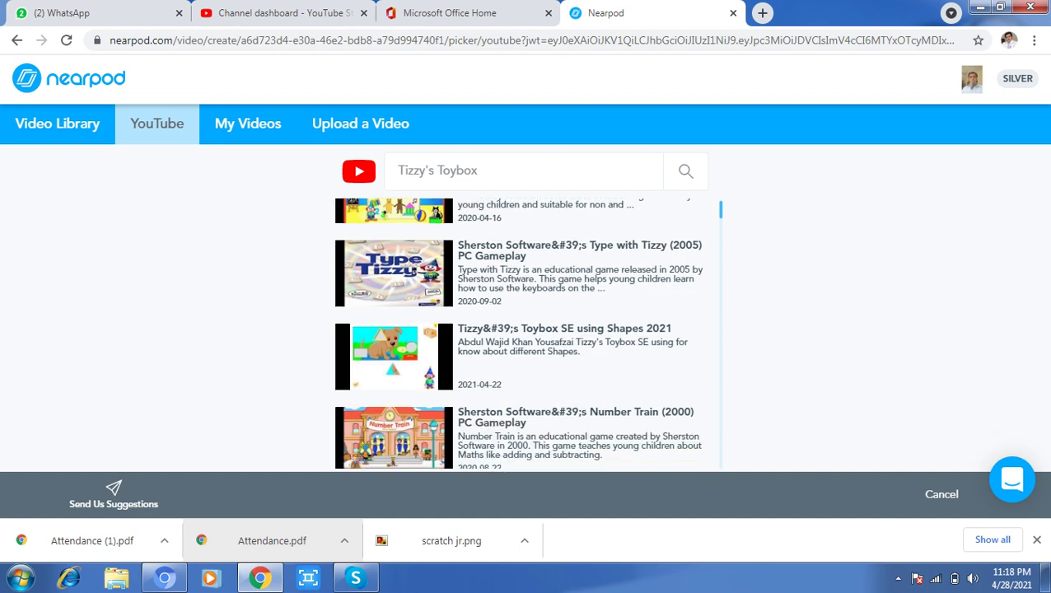
click(435, 356)
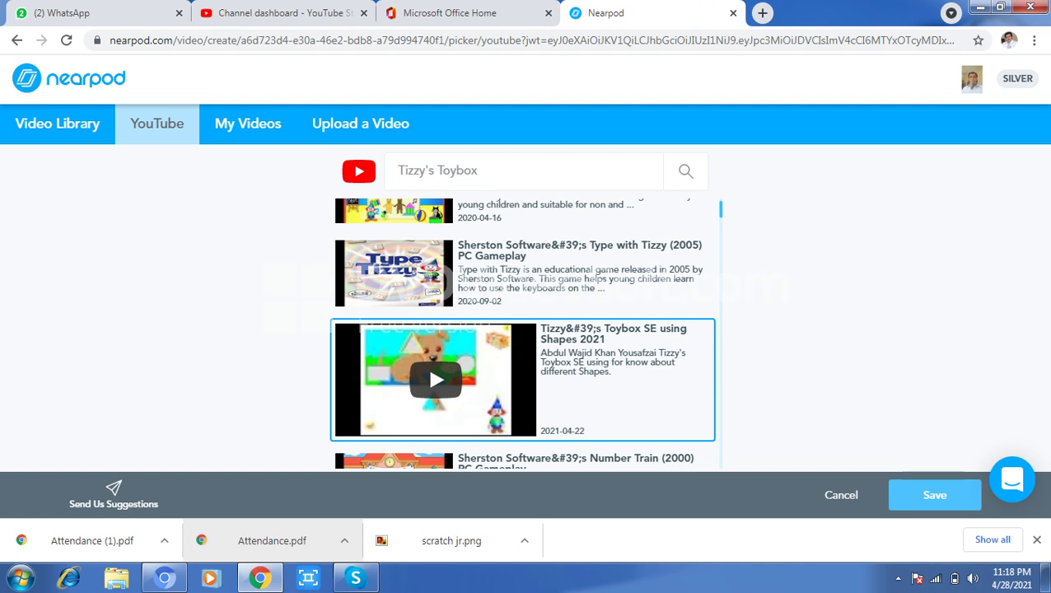
click(934, 494)
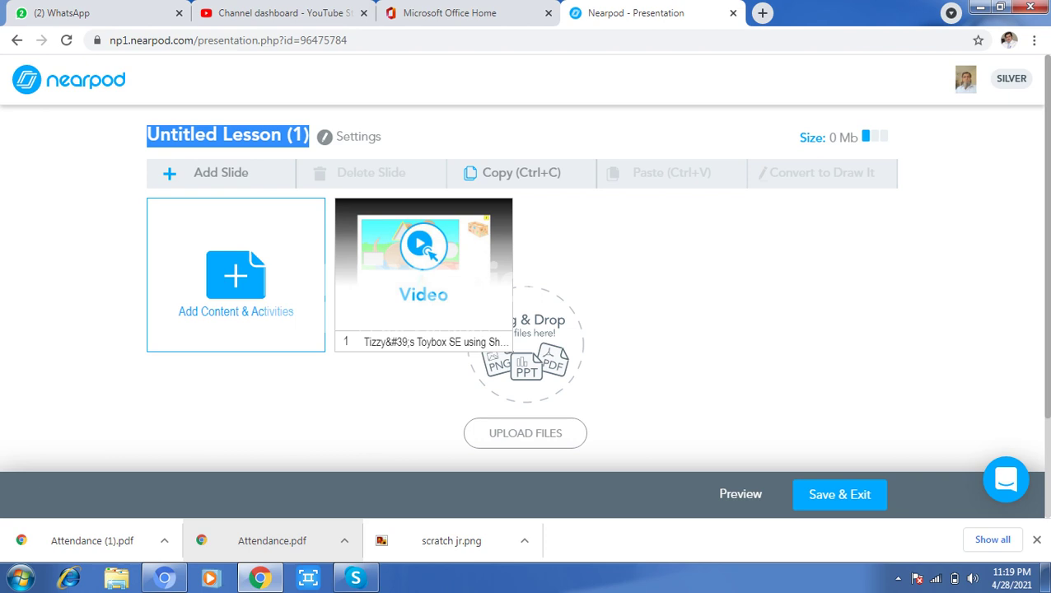
- Name the lesson "KG S Tizzy Toybox", then save it and exit to the lesson library
text(KG)
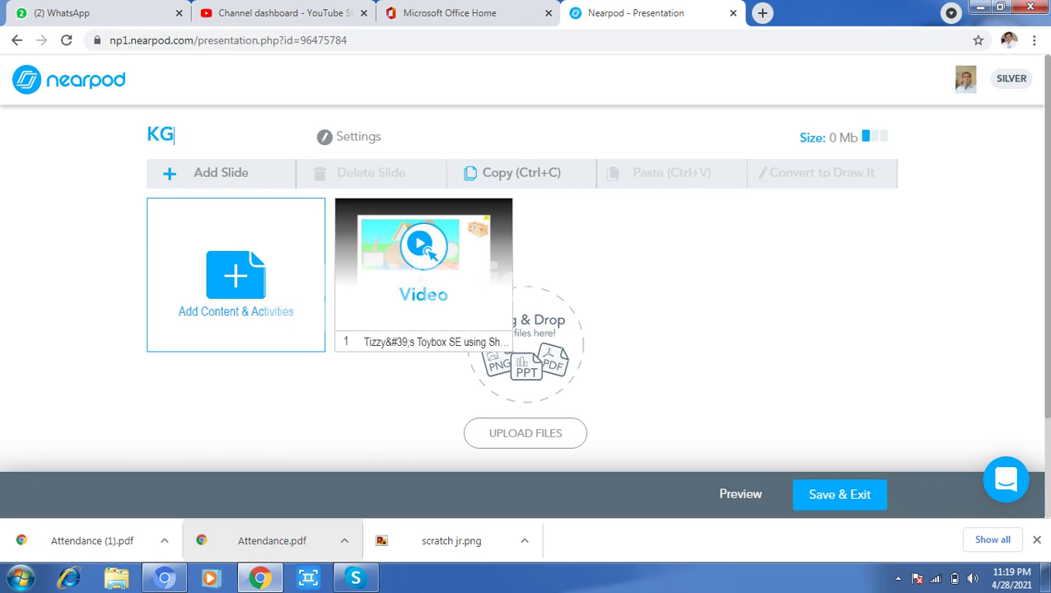
text(S)
click(173, 134)
click(189, 135)
text(Tizzy )
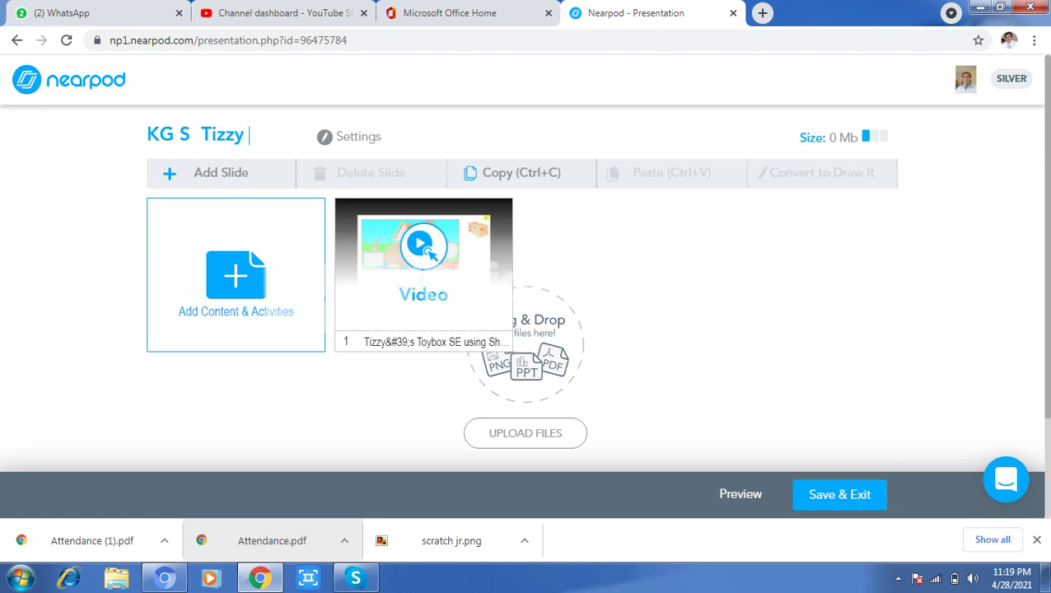
text(Toybox)
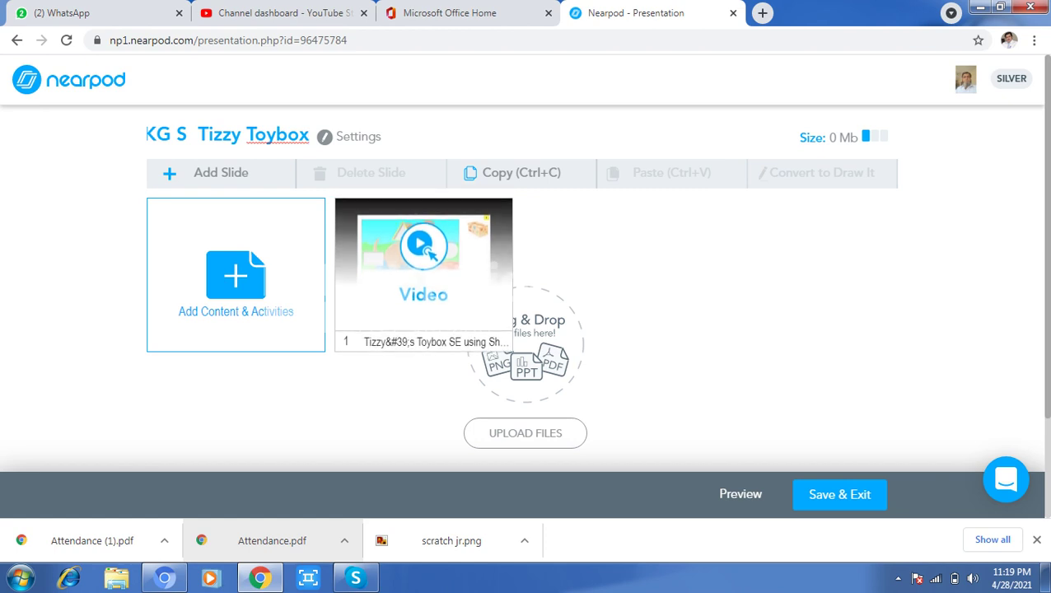
click(838, 494)
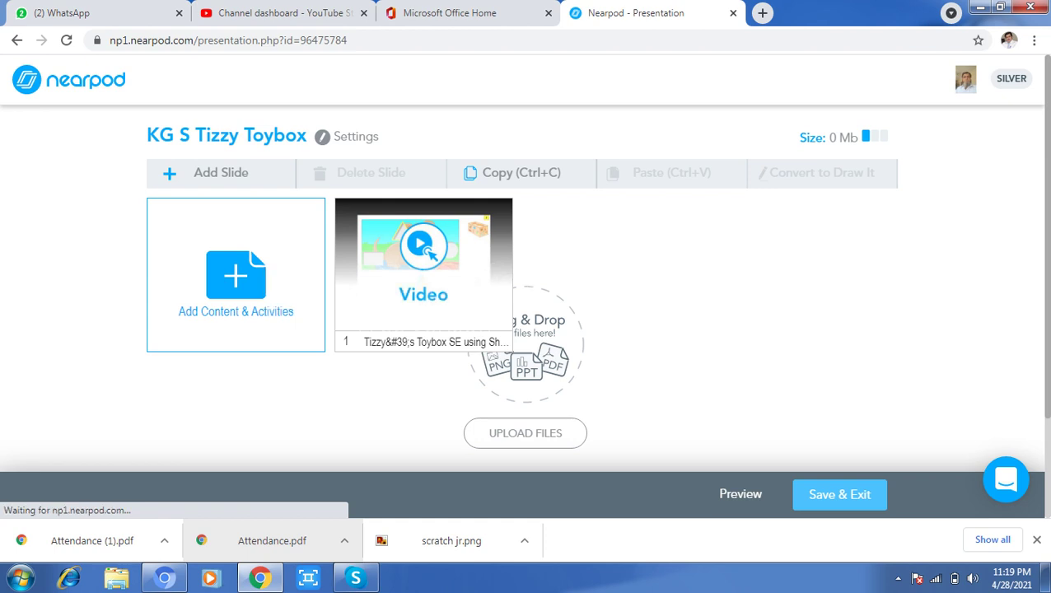
click(839, 494)
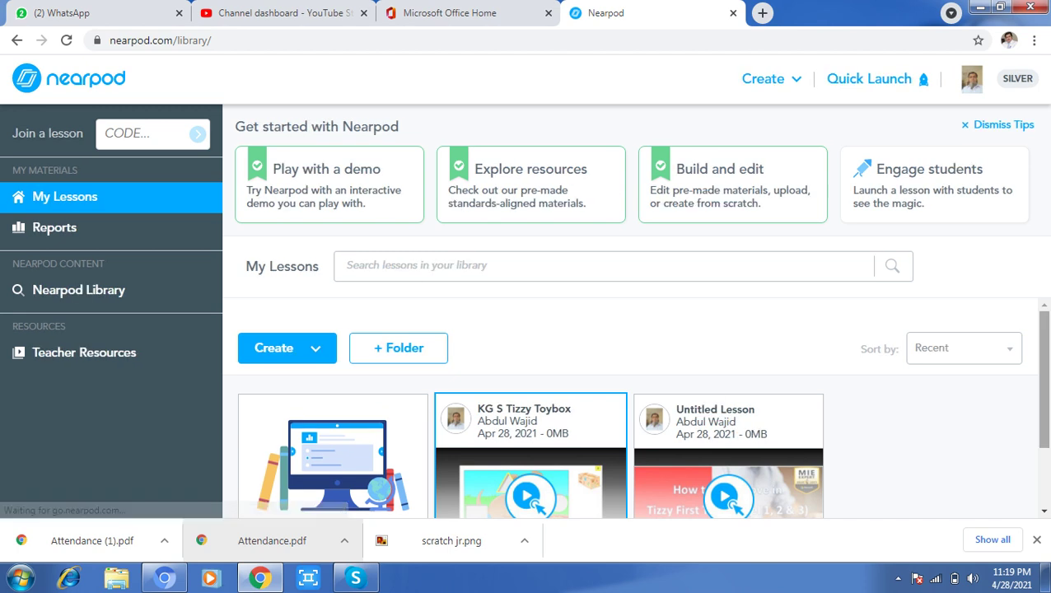
- Launch the "KG S Tizzy Toybox" lesson in Student-Paced mode to get its join code and sharing options
scroll(636, 412, down, 1)
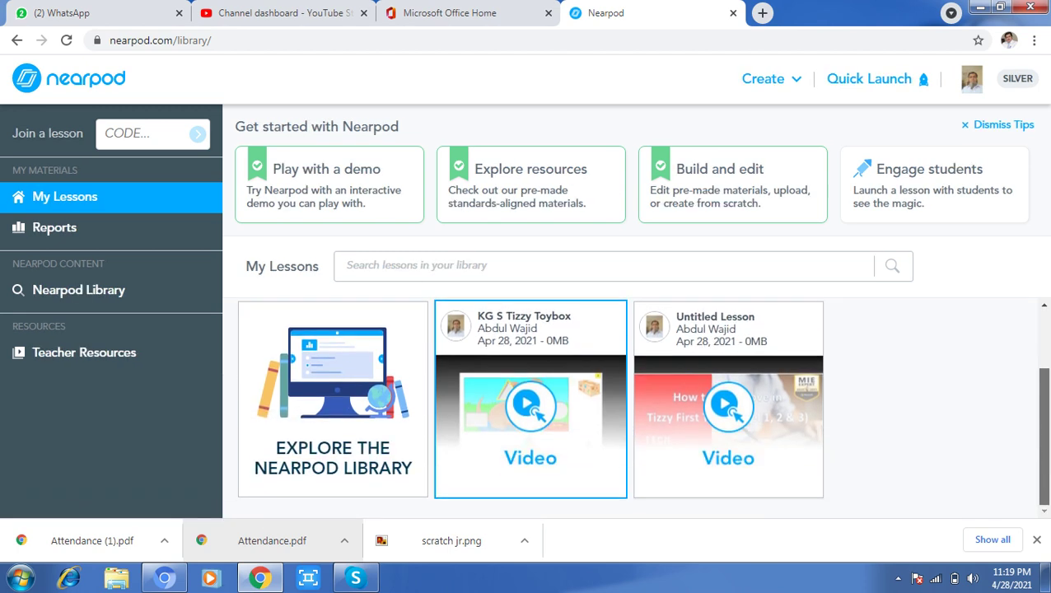
mouse_move(531, 358)
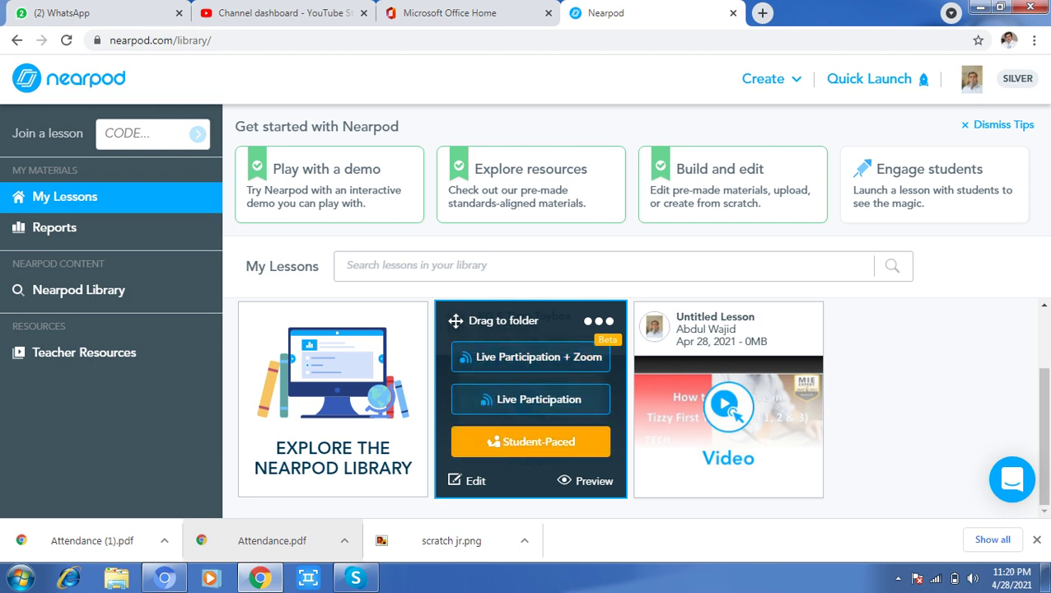
click(539, 400)
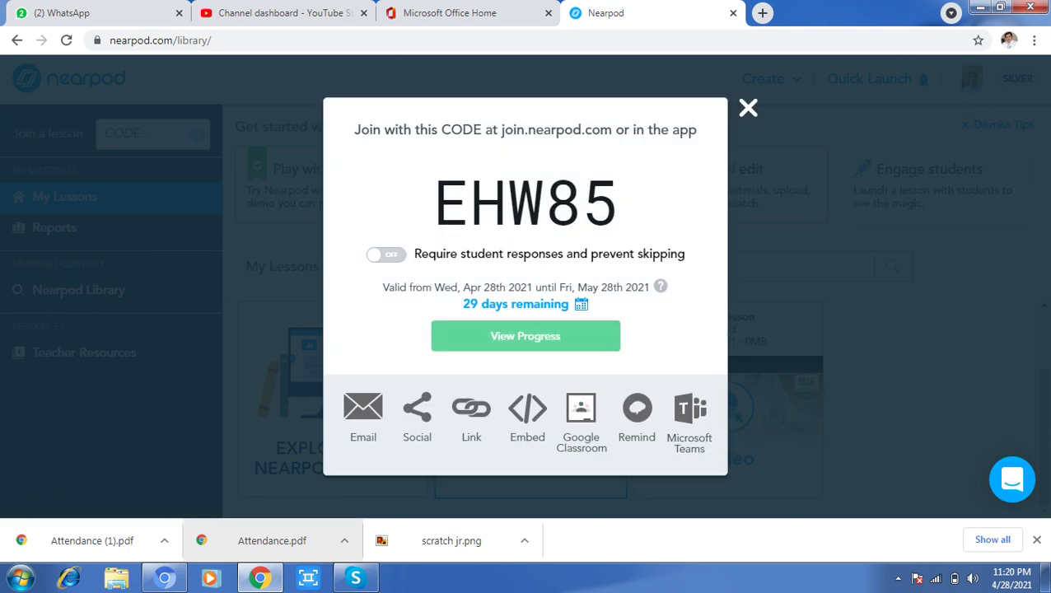
- Turn on "Require student responses and prevent skipping" for the launched lesson and copy its join code
click(386, 255)
drag(620, 201, 434, 202)
right_click(471, 206)
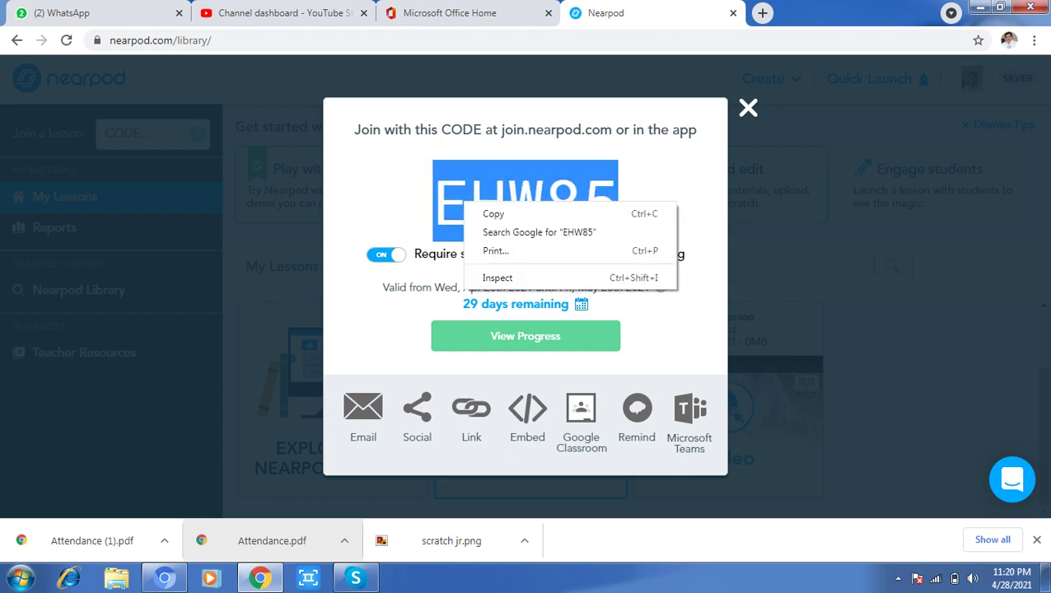
click(490, 214)
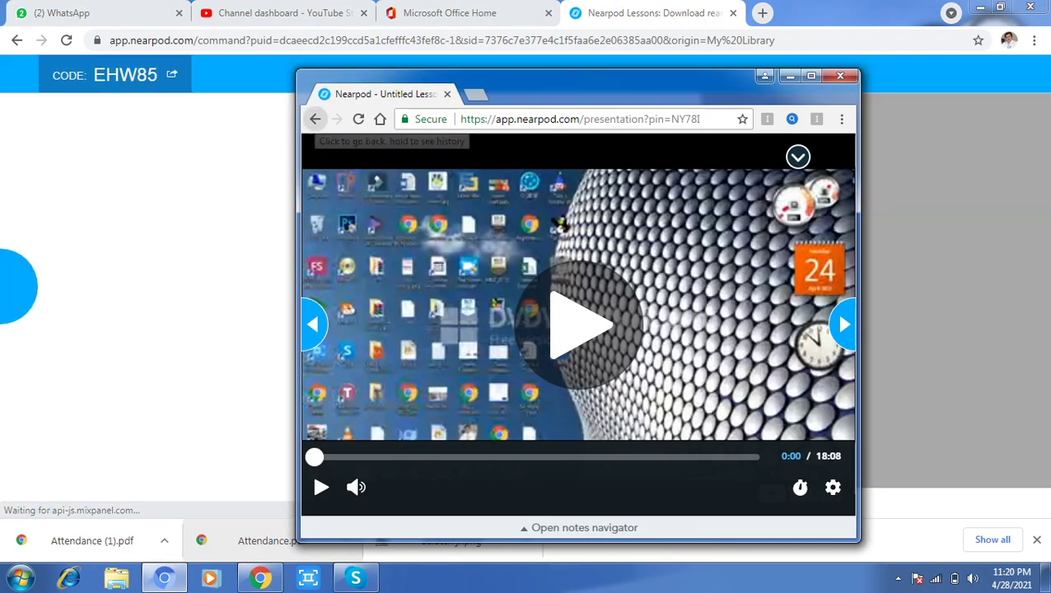
- In the Chromium window, return to the Nearpod home page and join the lesson as a student with the copied join code and the student's name
click(315, 118)
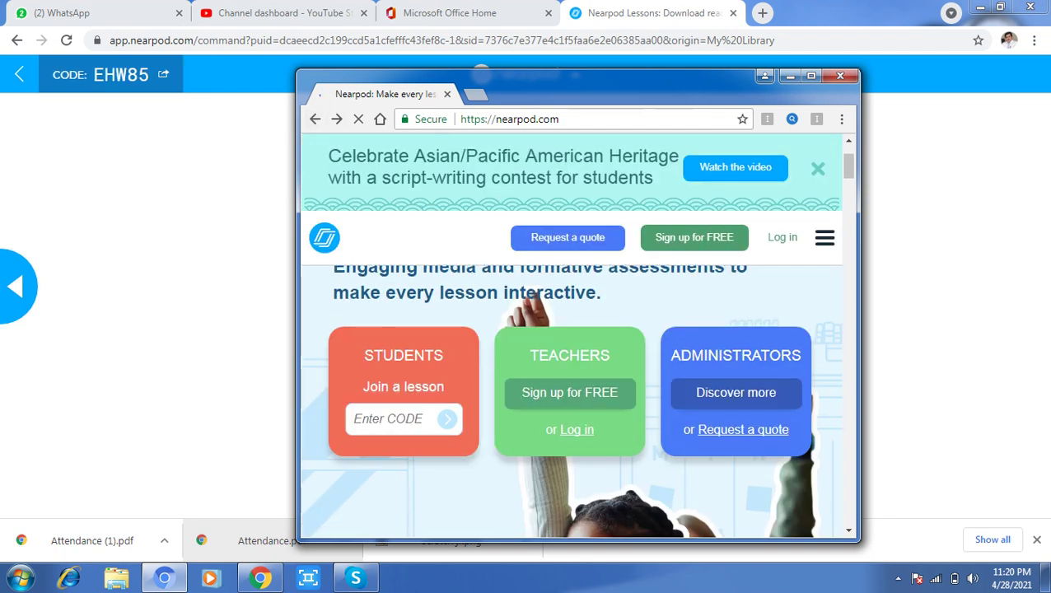
drag(617, 82, 719, 63)
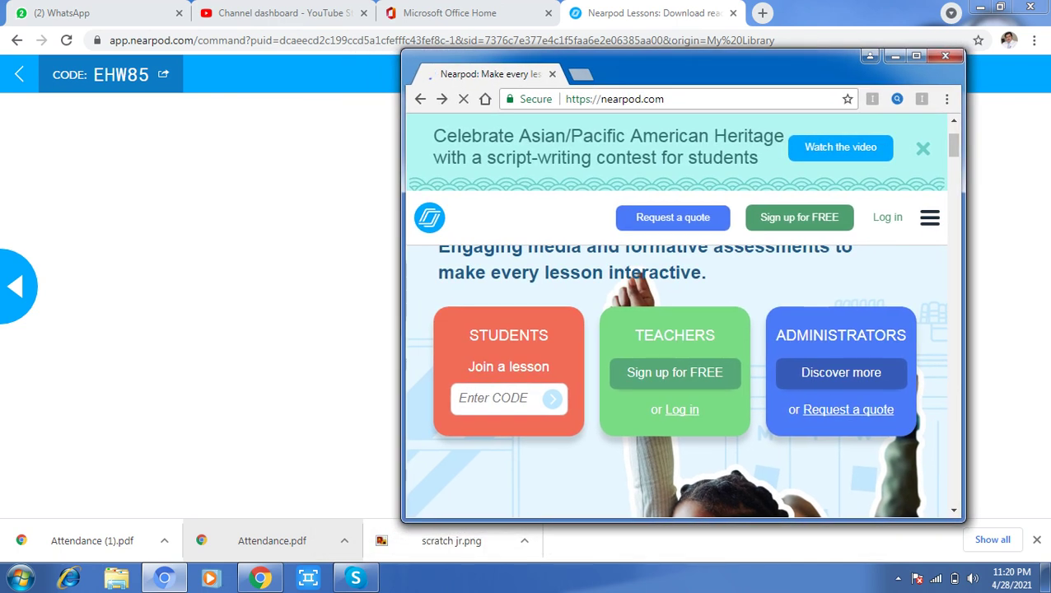
click(496, 399)
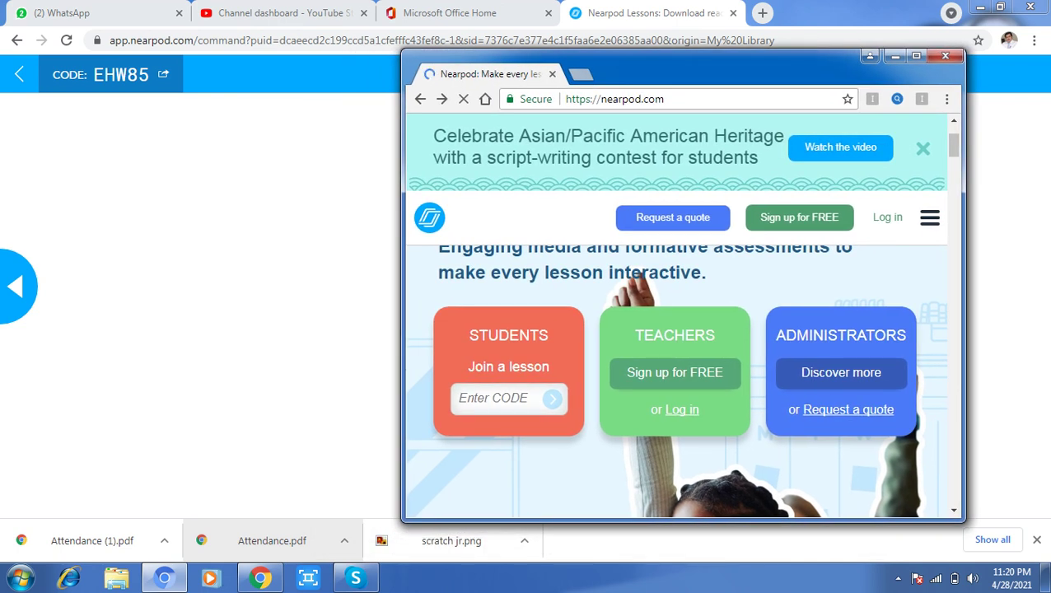
key(ctrl+v)
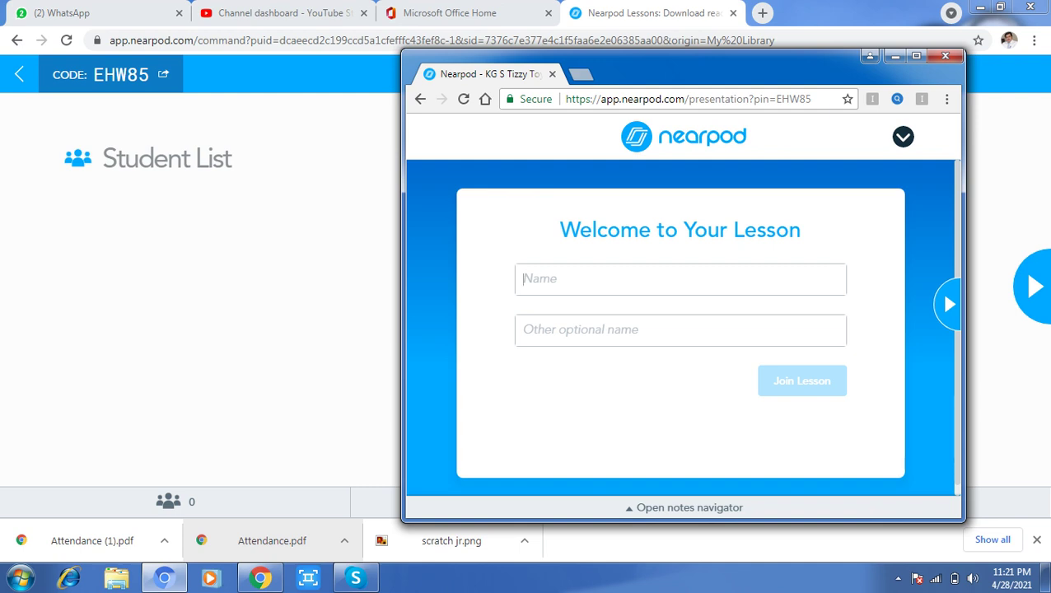
text(Owais)
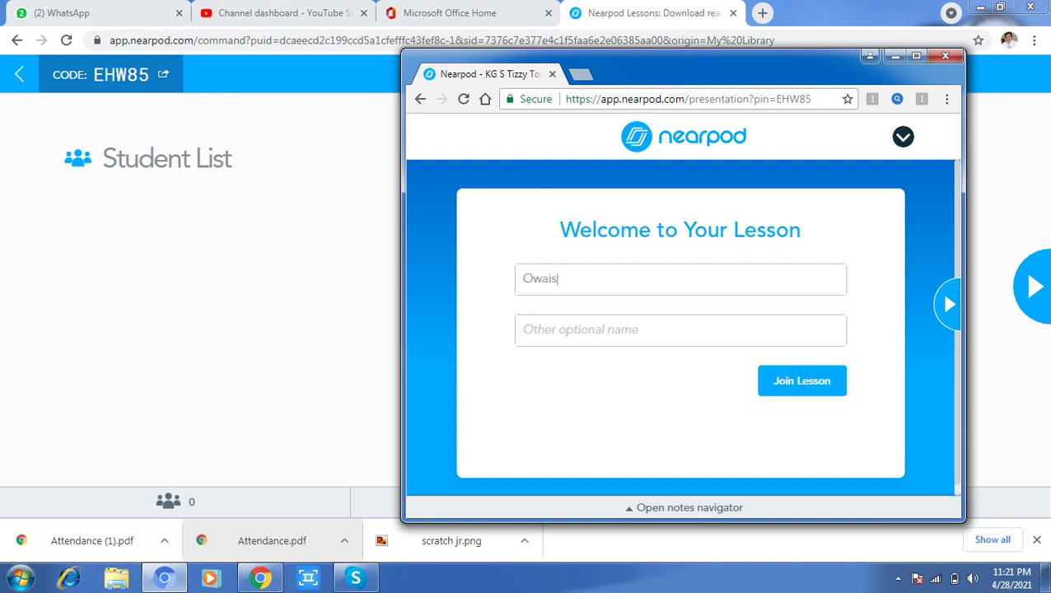
key(Return)
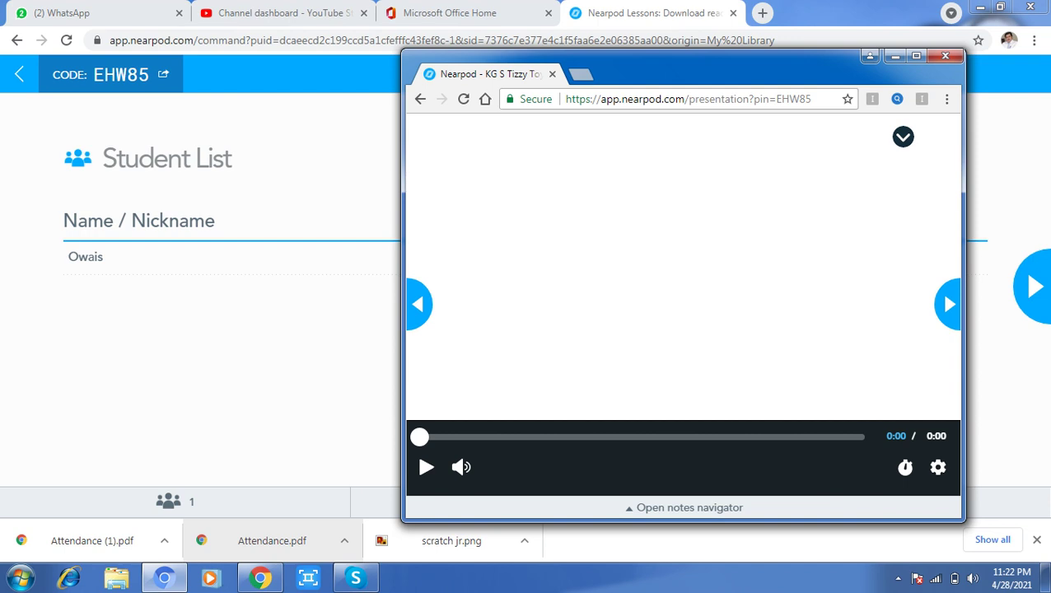
- Switch to the teacher's Chrome window and share the Video slide with the joined student from the lesson's slide strip
key(alt+Tab)
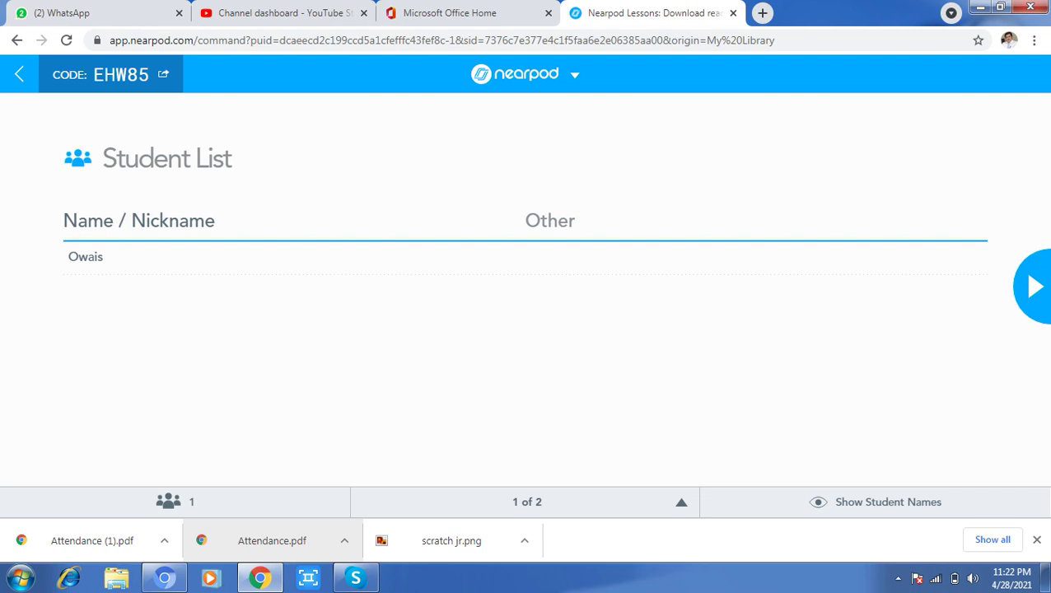
key(Right)
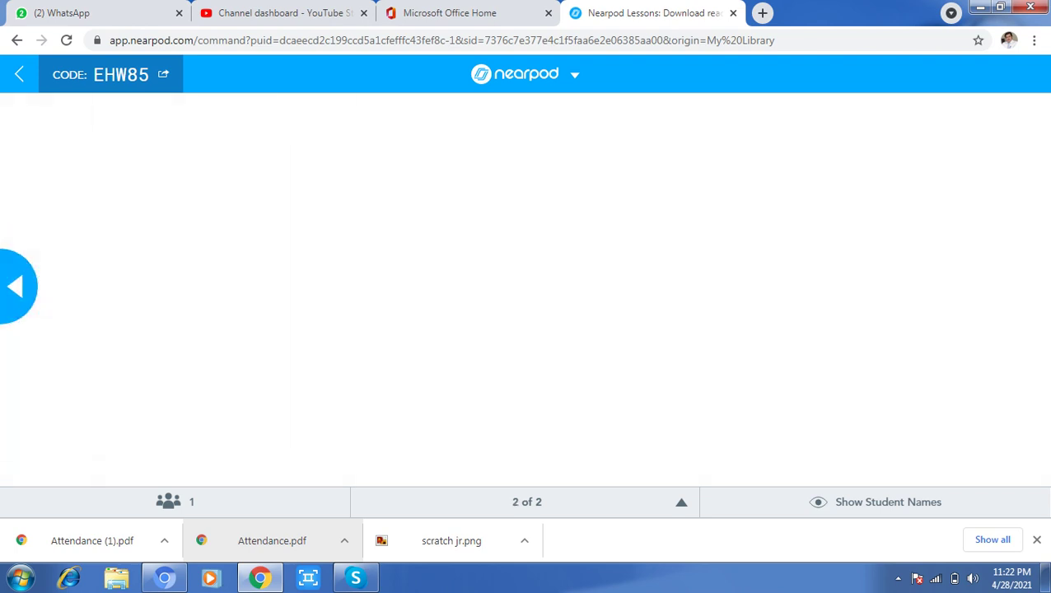
click(525, 502)
key(Left)
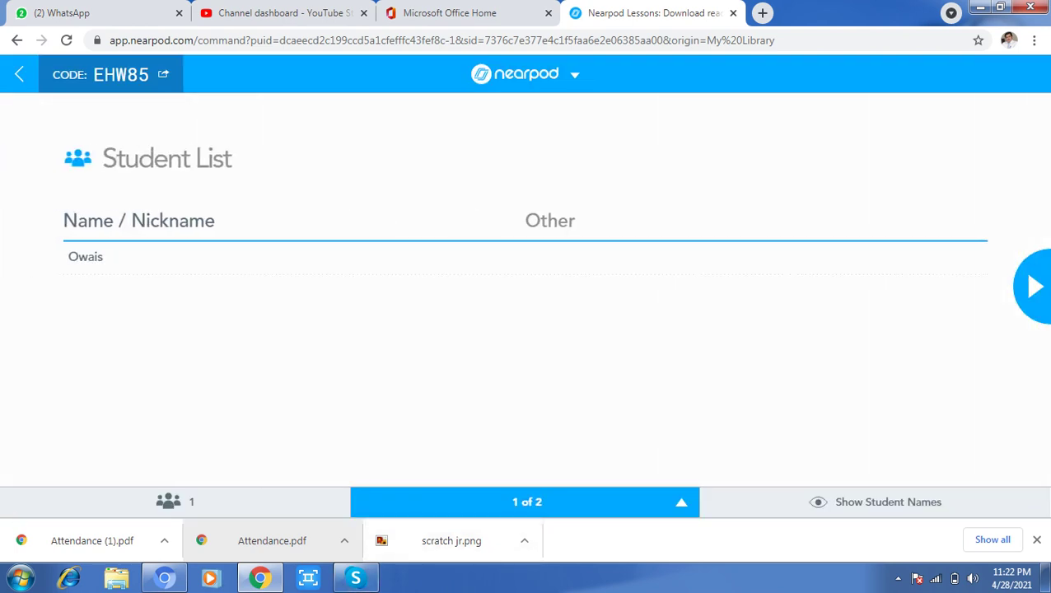
click(526, 502)
click(275, 461)
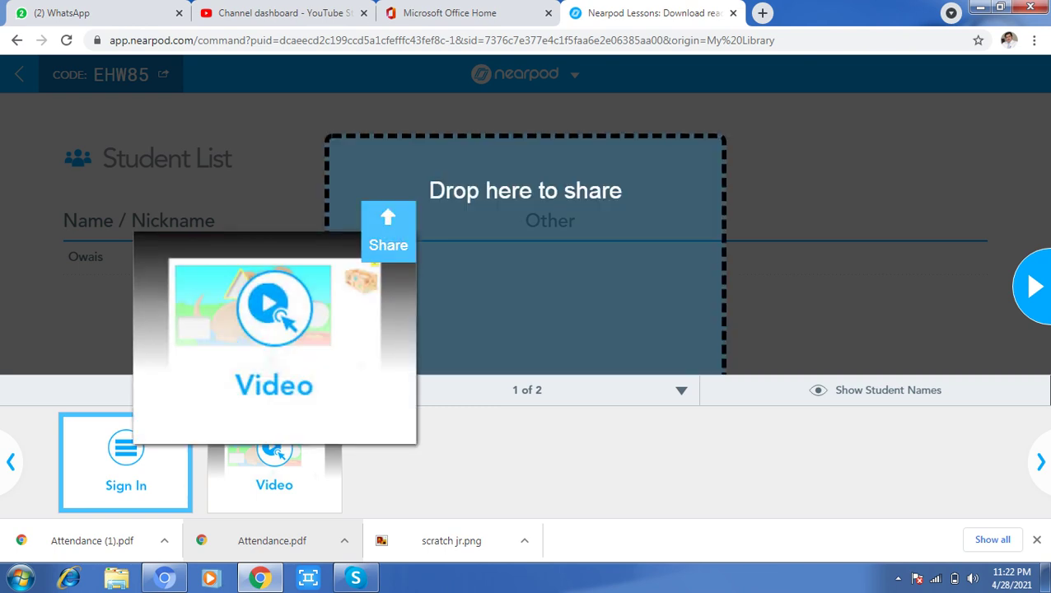
drag(274, 345, 423, 192)
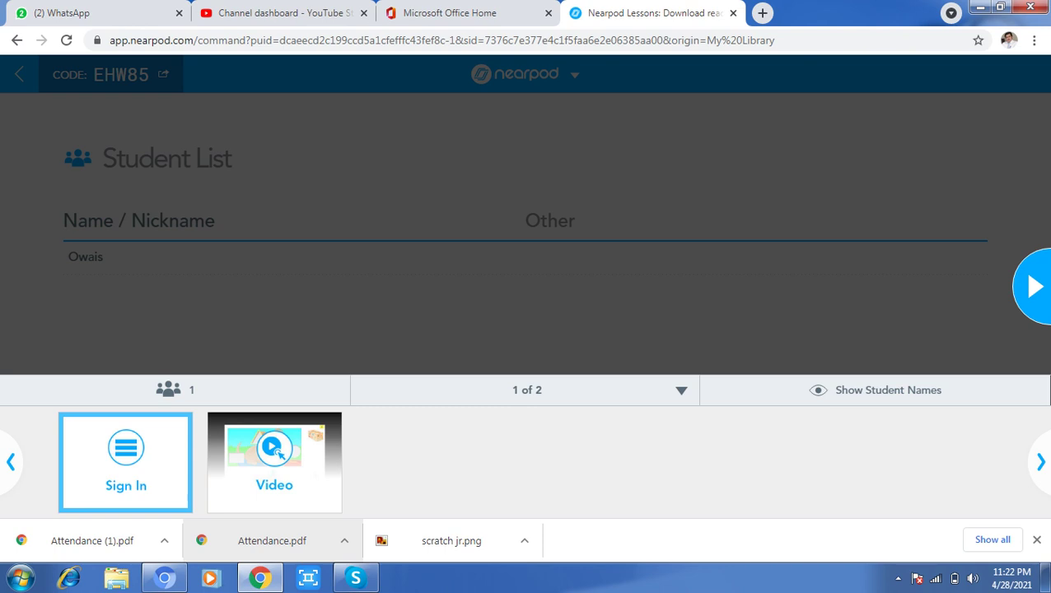
drag(274, 457, 275, 346)
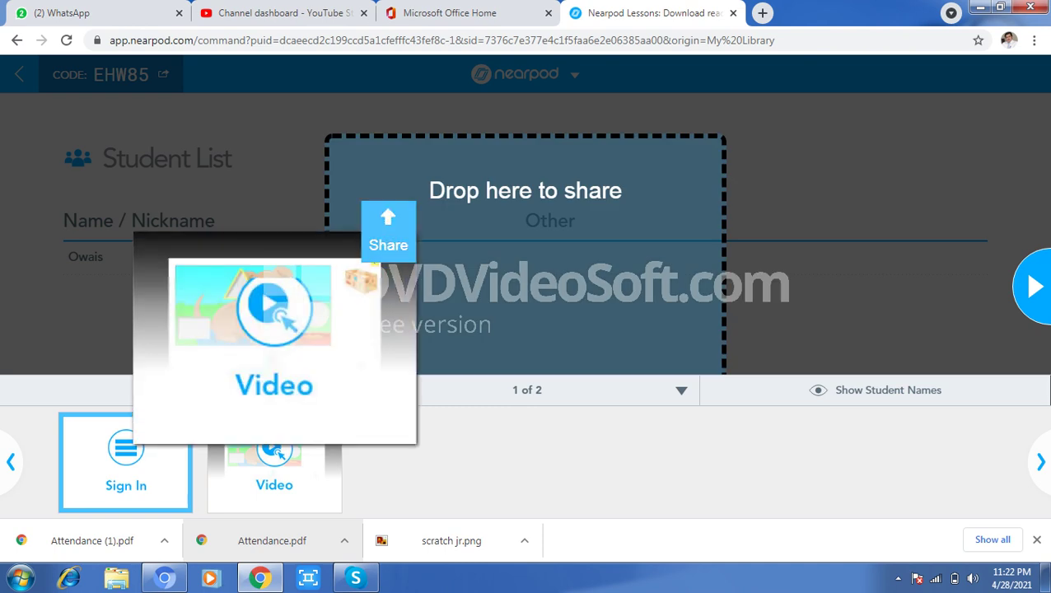
drag(274, 346, 445, 214)
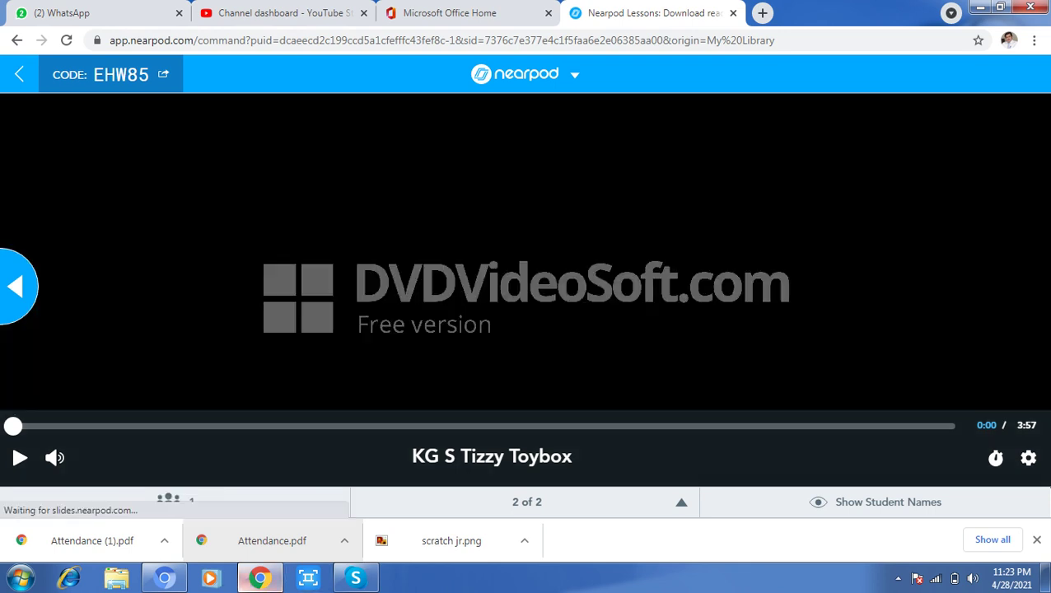
- Play the lesson video in both the student's Chromium window and the teacher's Chrome window to check that it loads
click(164, 578)
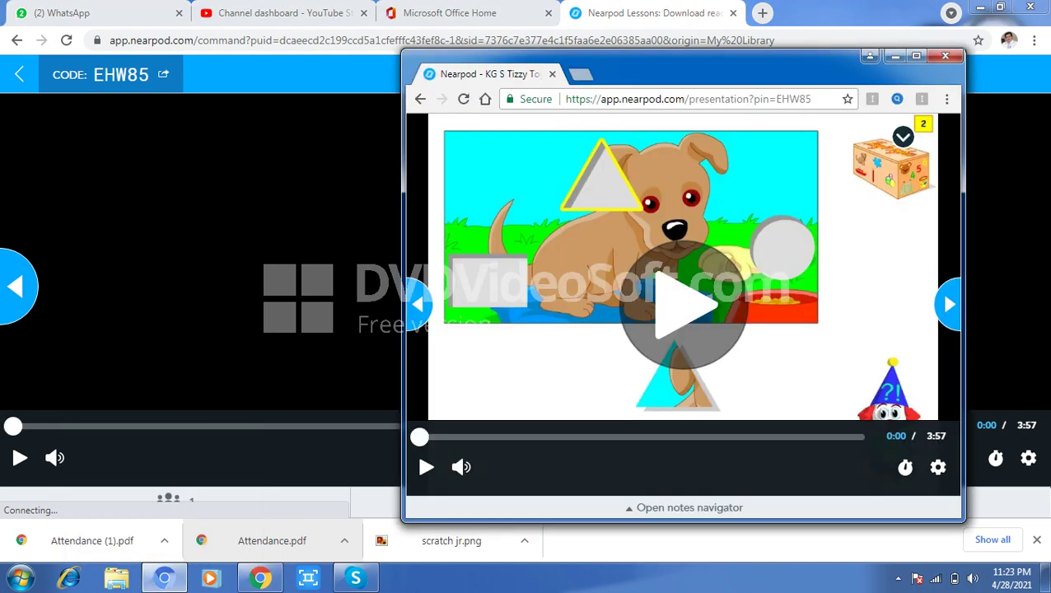
key(space)
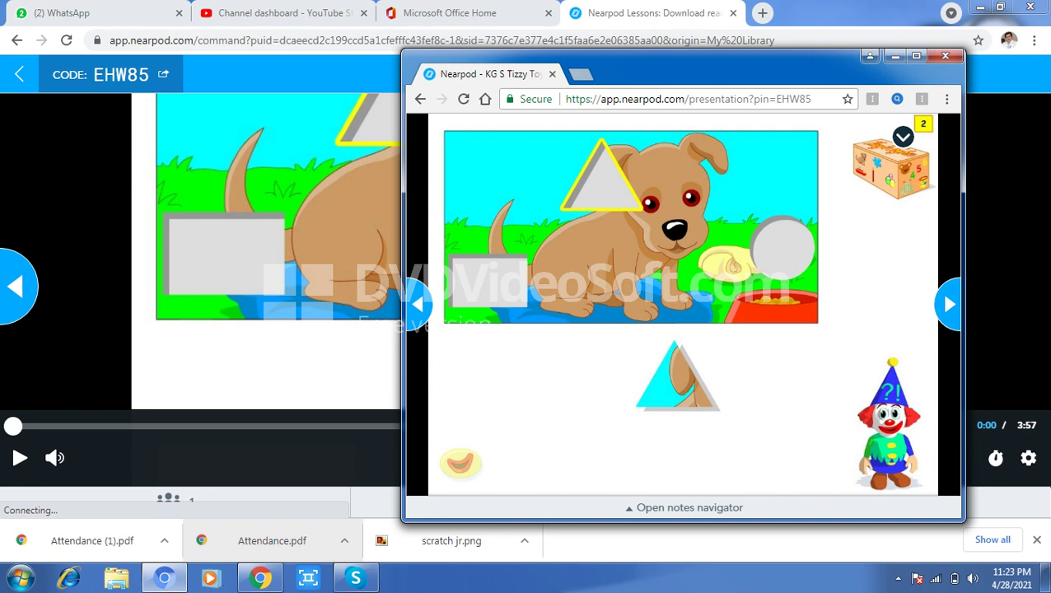
key(alt+Tab)
key(space)
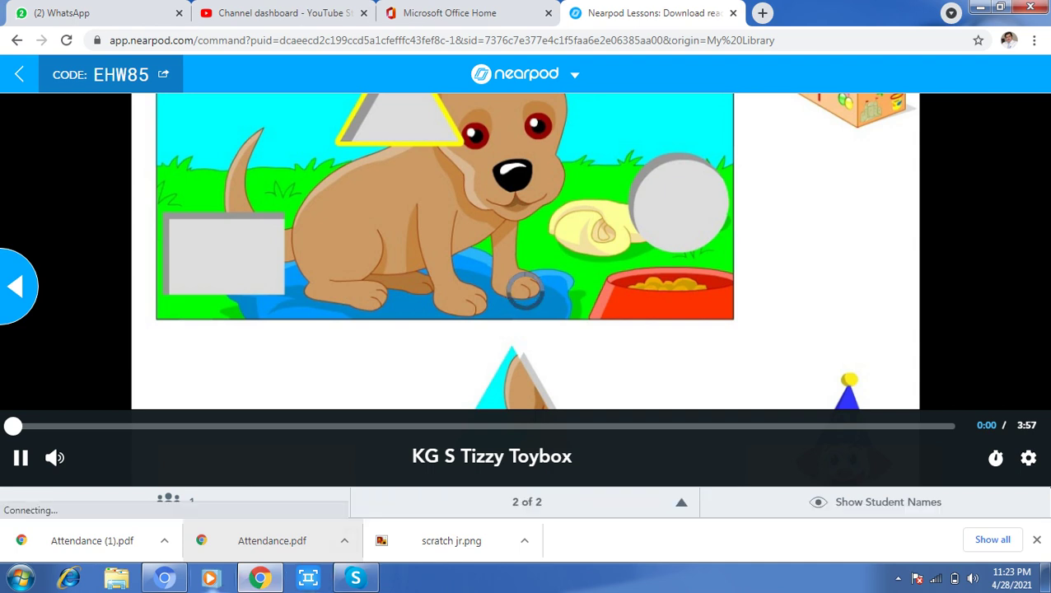
mouse_move(165, 579)
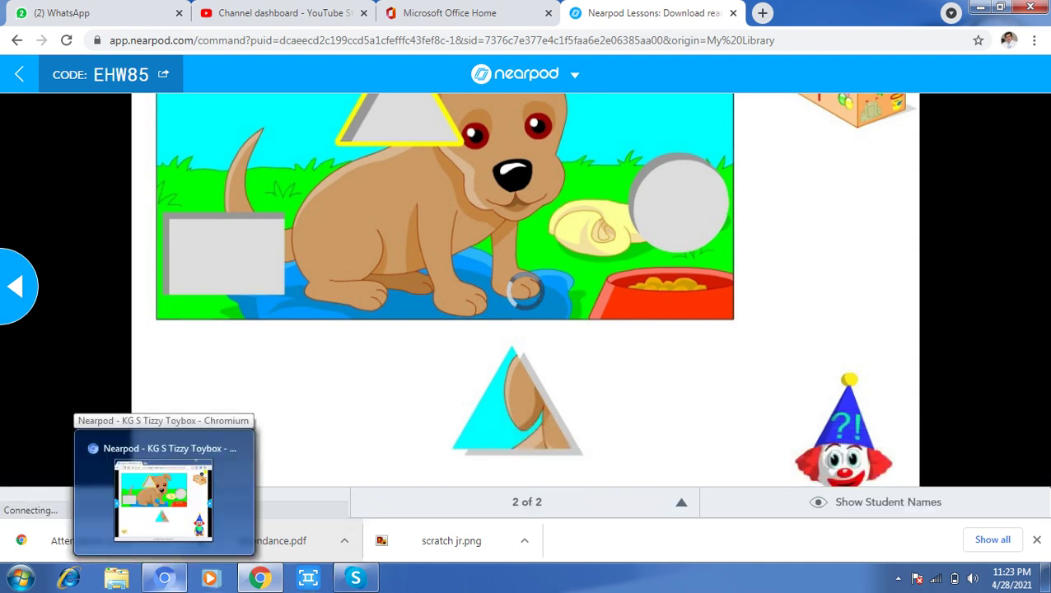
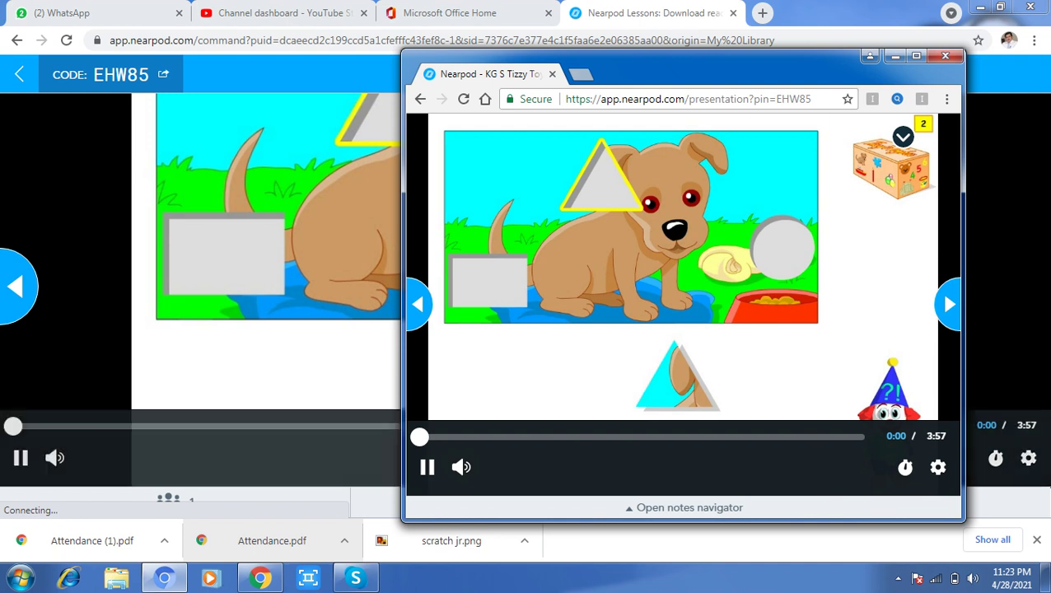
key(alt+Tab)
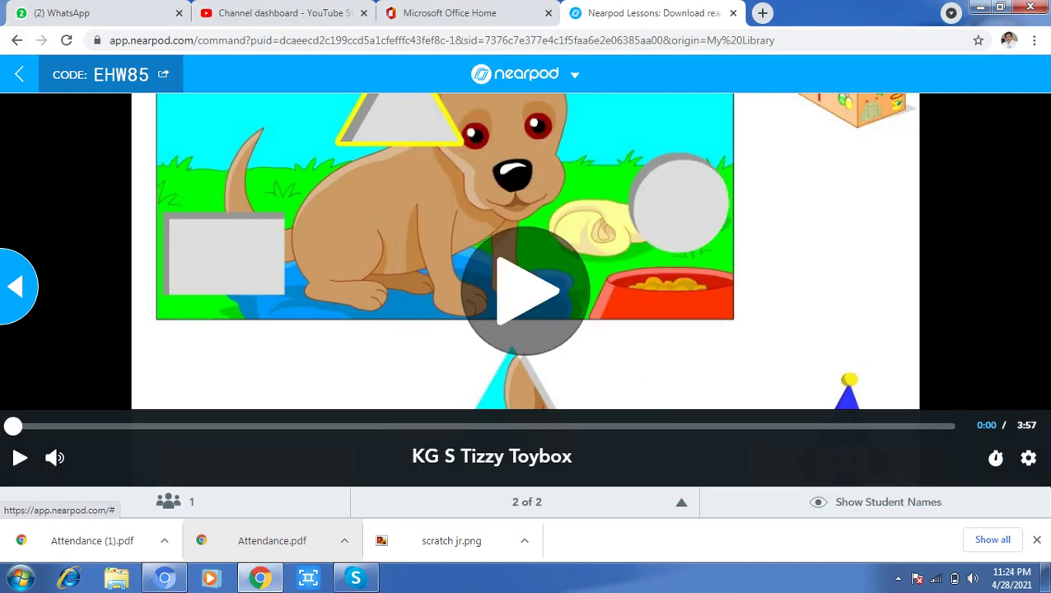
- Leave the running "KG S Tizzy Toybox" session and return to the lesson library
click(19, 75)
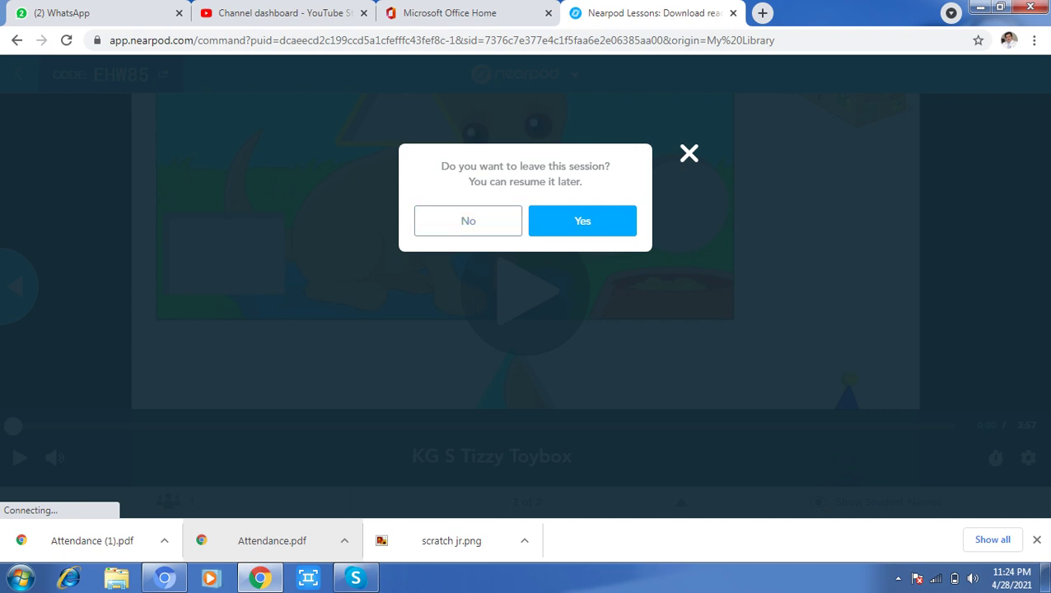
click(582, 221)
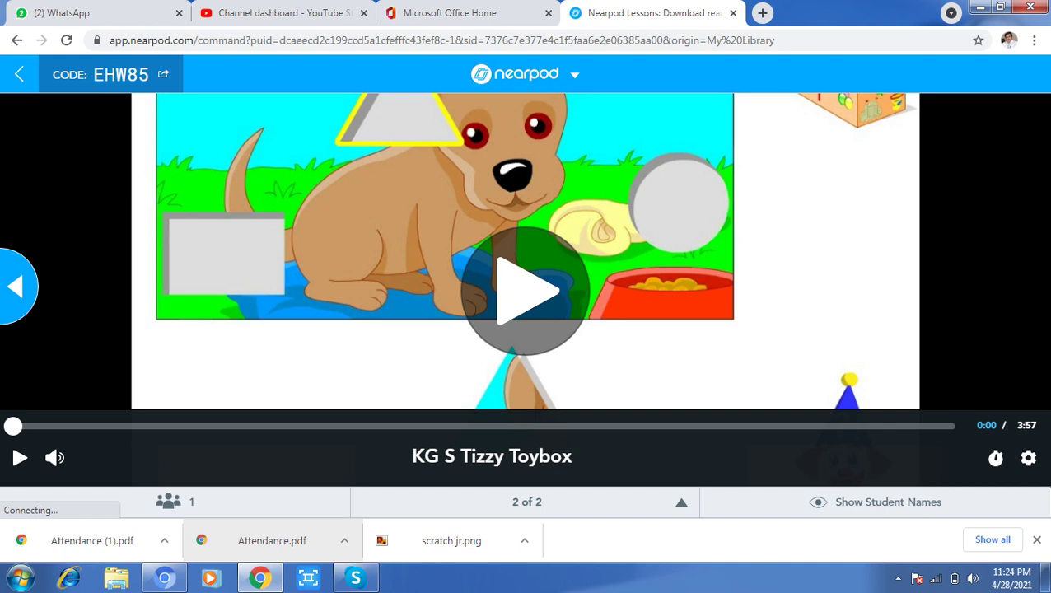
click(16, 39)
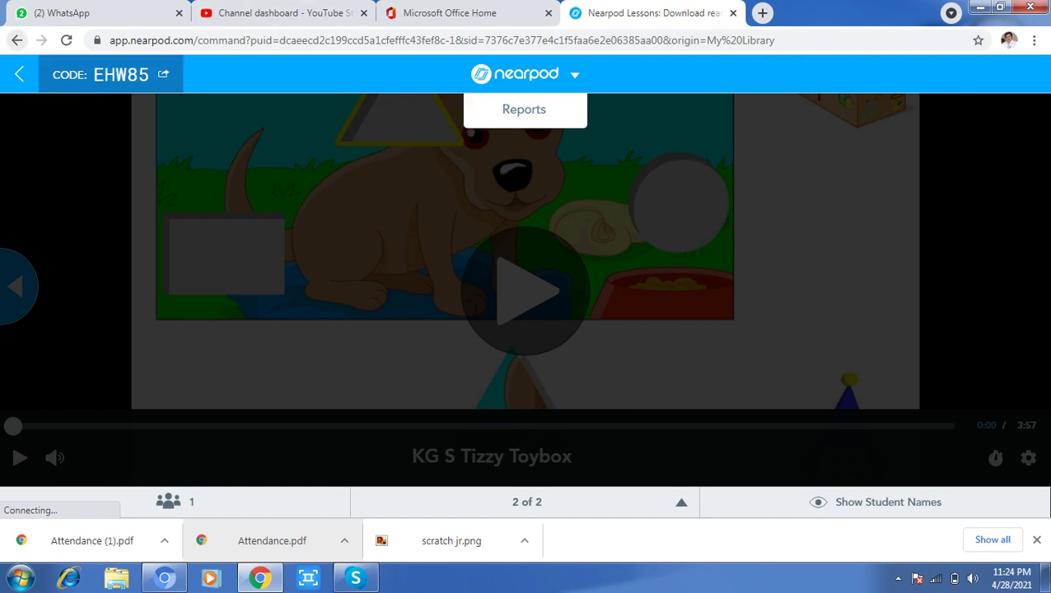
click(19, 74)
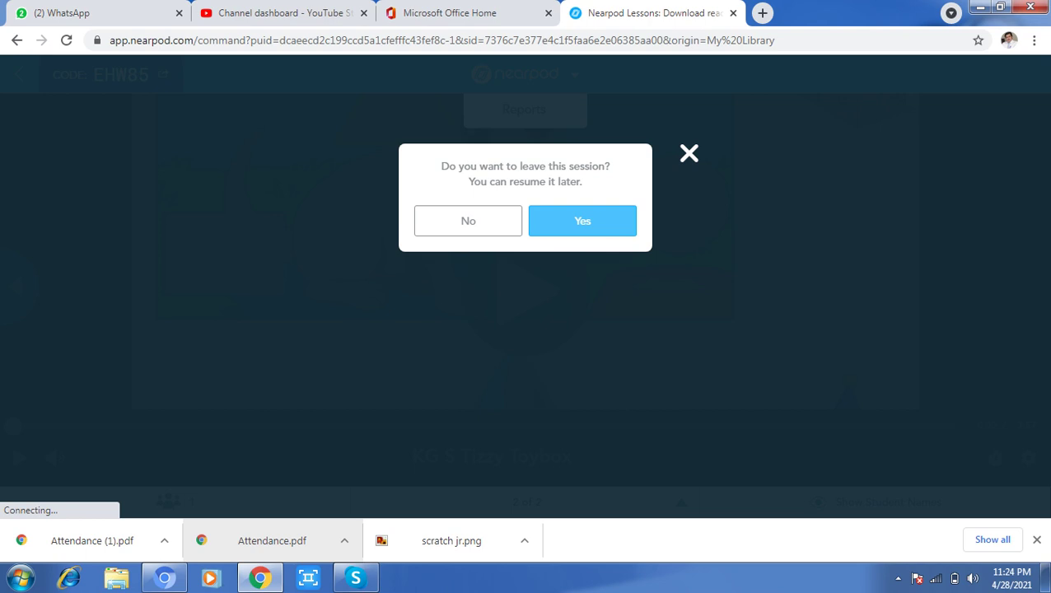
click(582, 221)
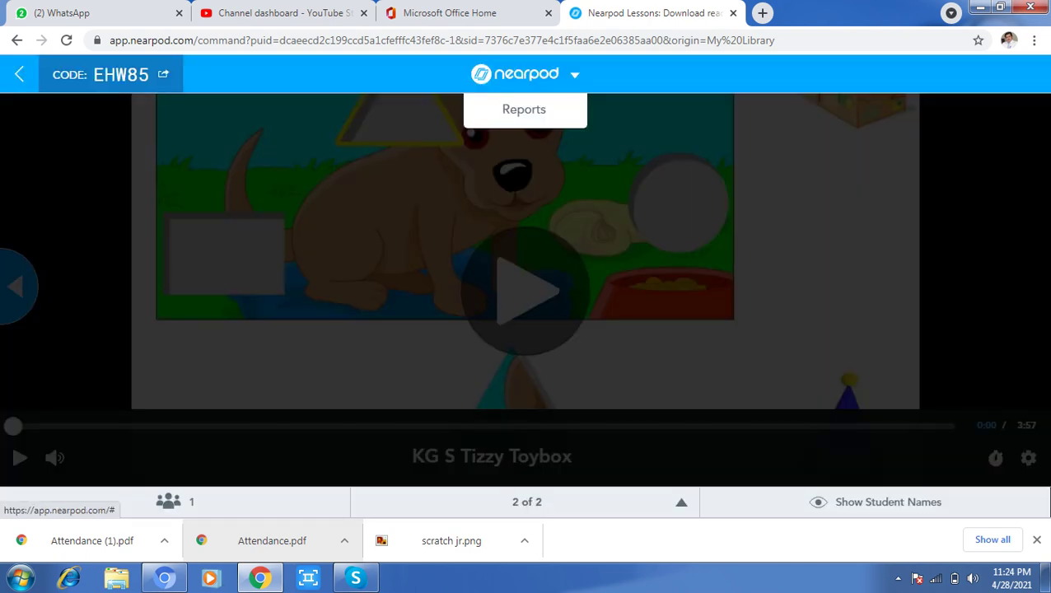
click(19, 74)
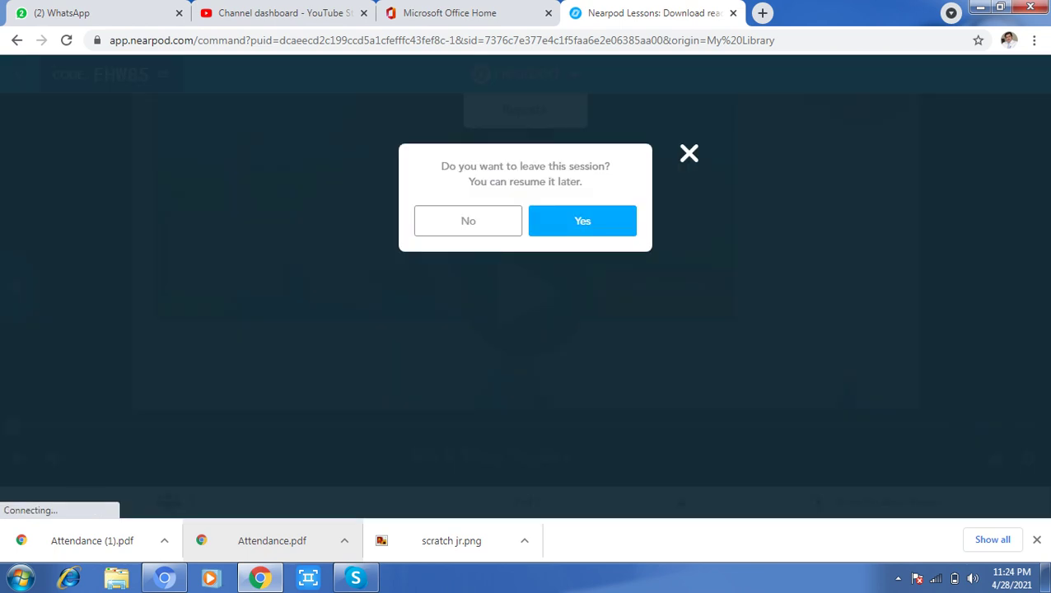
click(467, 221)
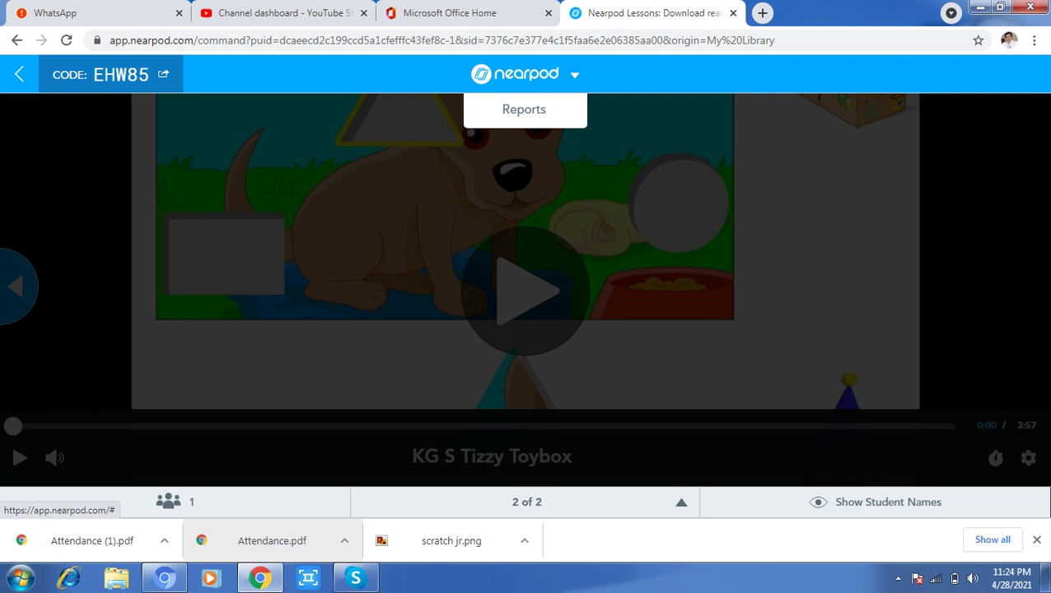
click(19, 74)
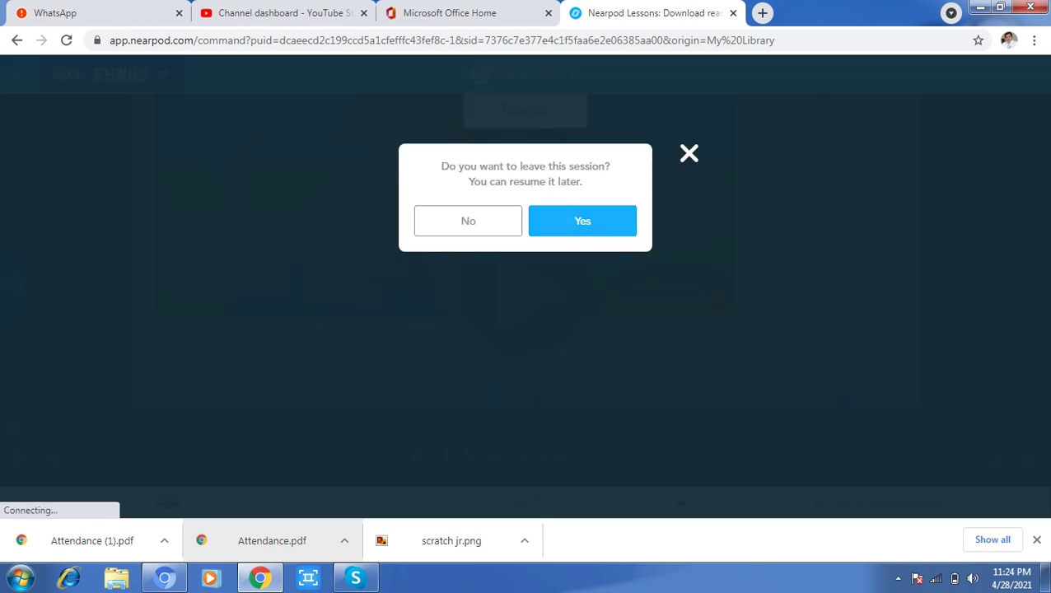
click(583, 221)
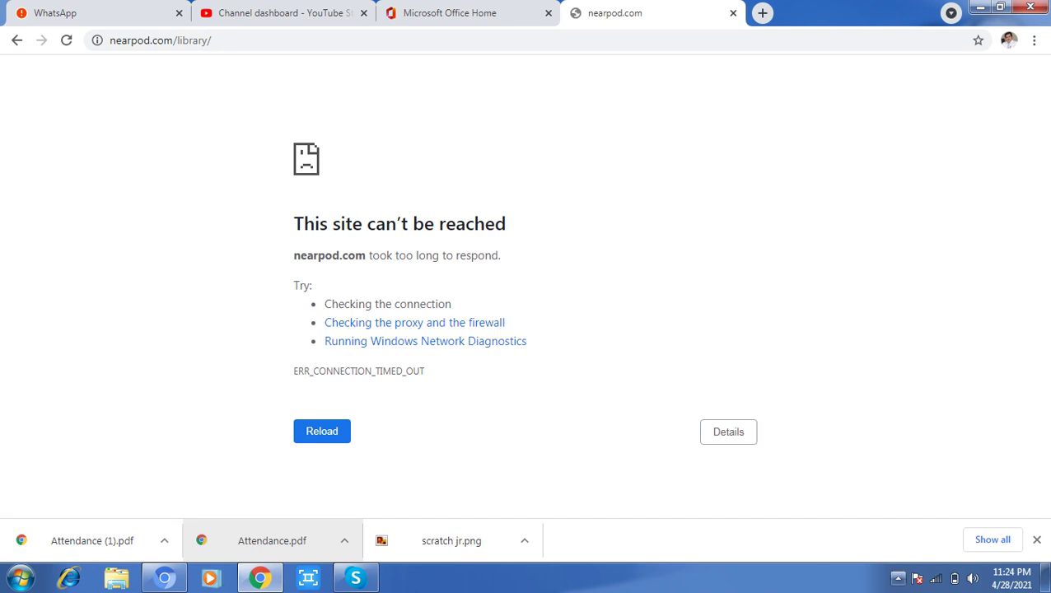
click(898, 578)
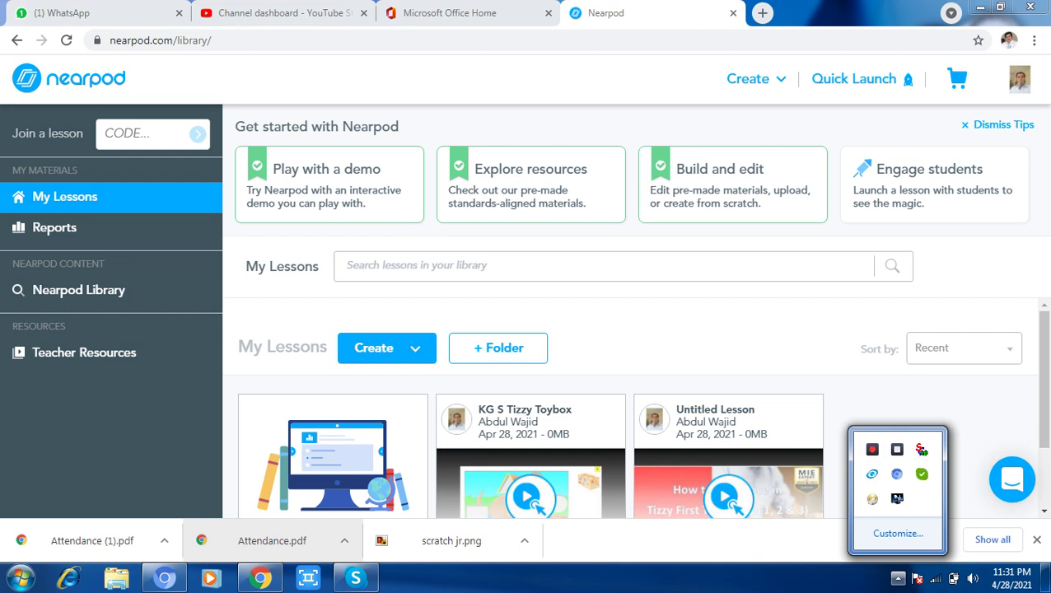
click(328, 184)
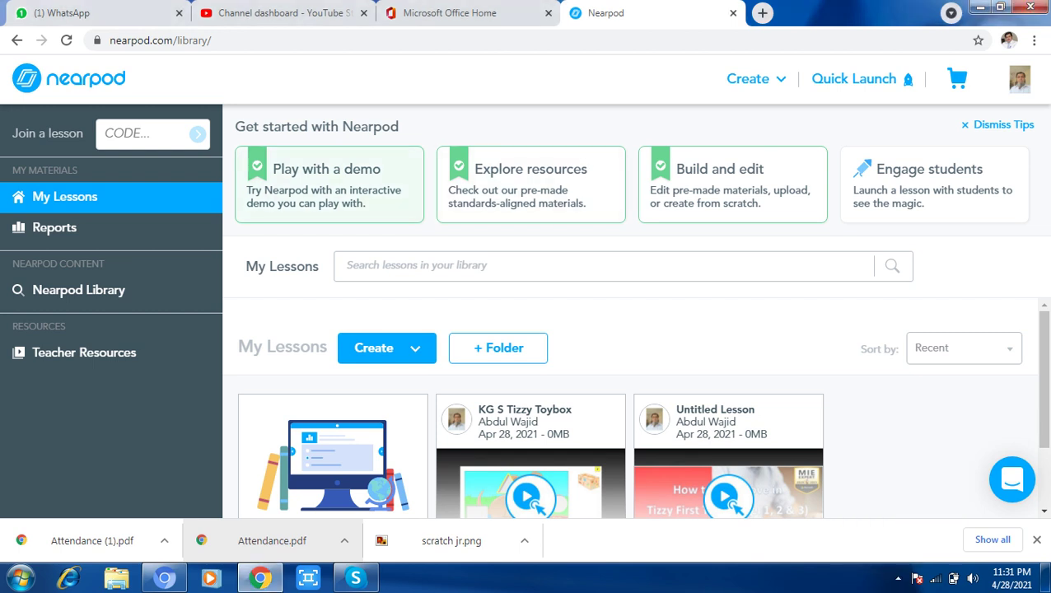
- Start the "Play with a demo" preview with side-by-side teacher and student views, and dismiss the join code on the teacher device
click(329, 178)
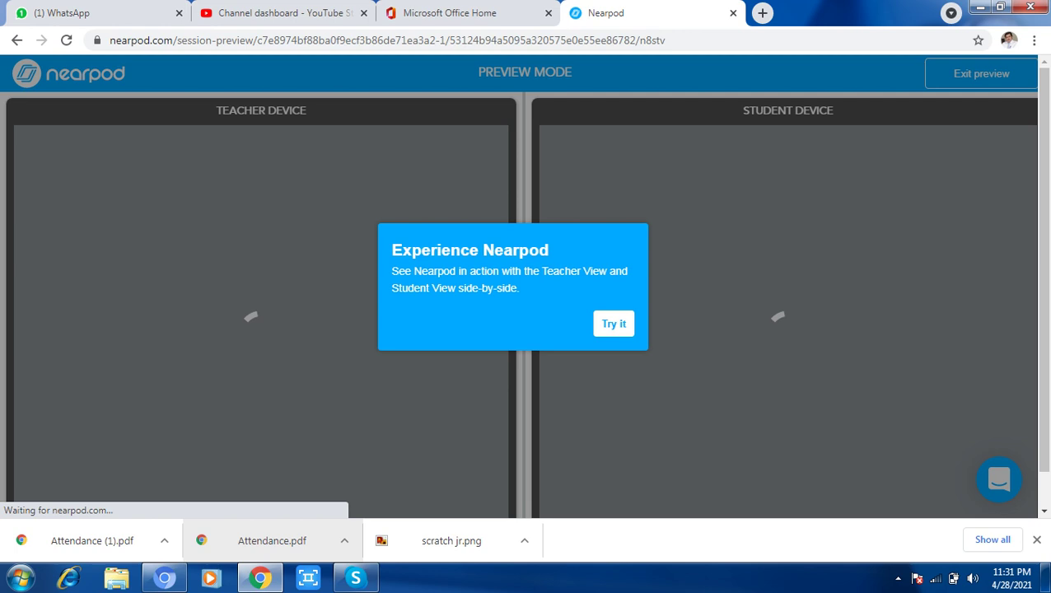
click(613, 323)
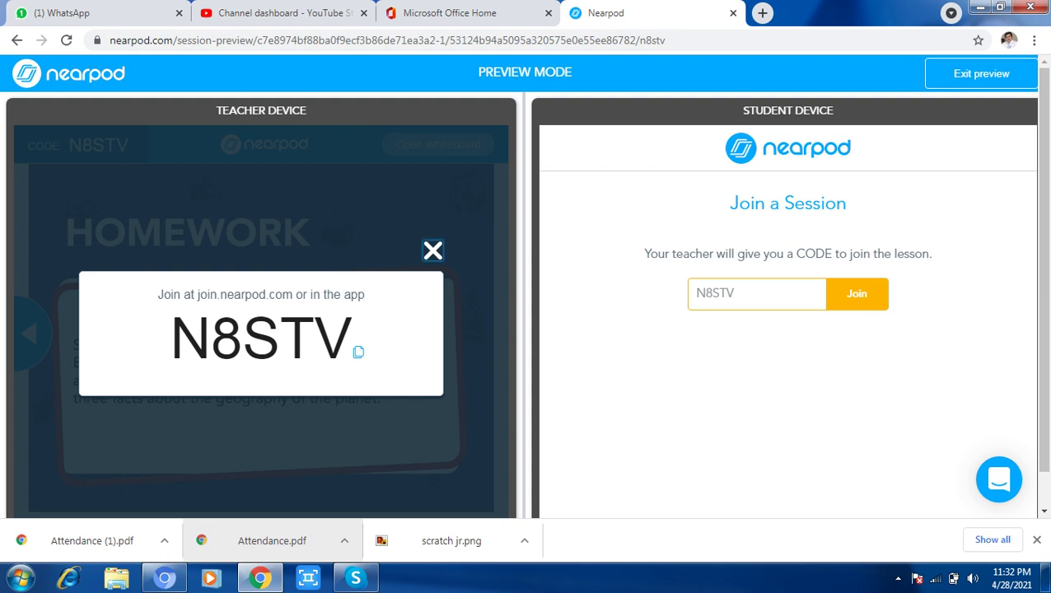
click(433, 250)
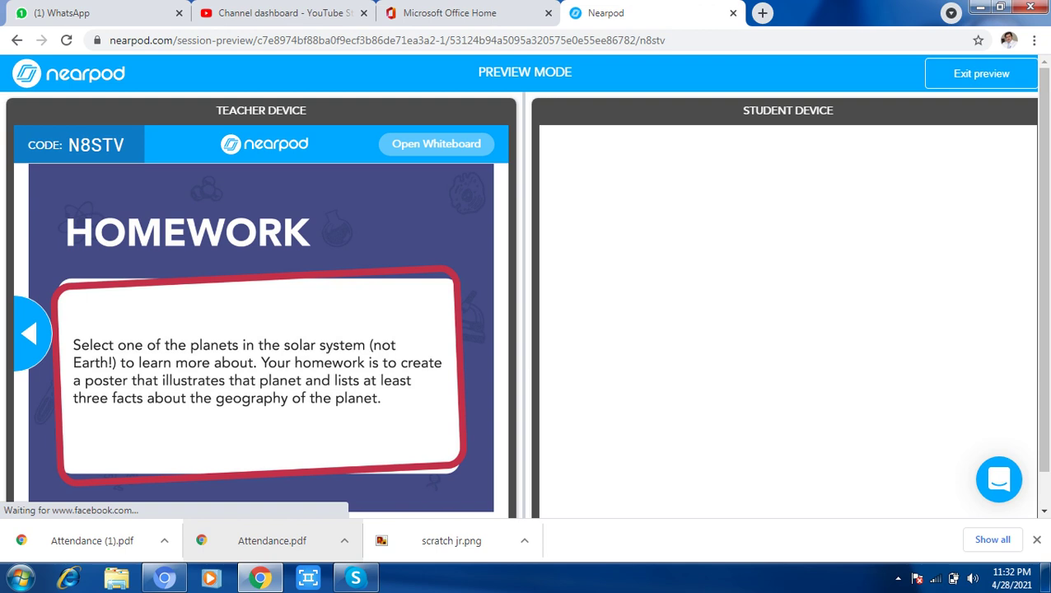
- Return the demo lesson to its "Our Solar System" title slide and advance past the Lesson Objectives to the open-ended question
key(Left)
key(Left)
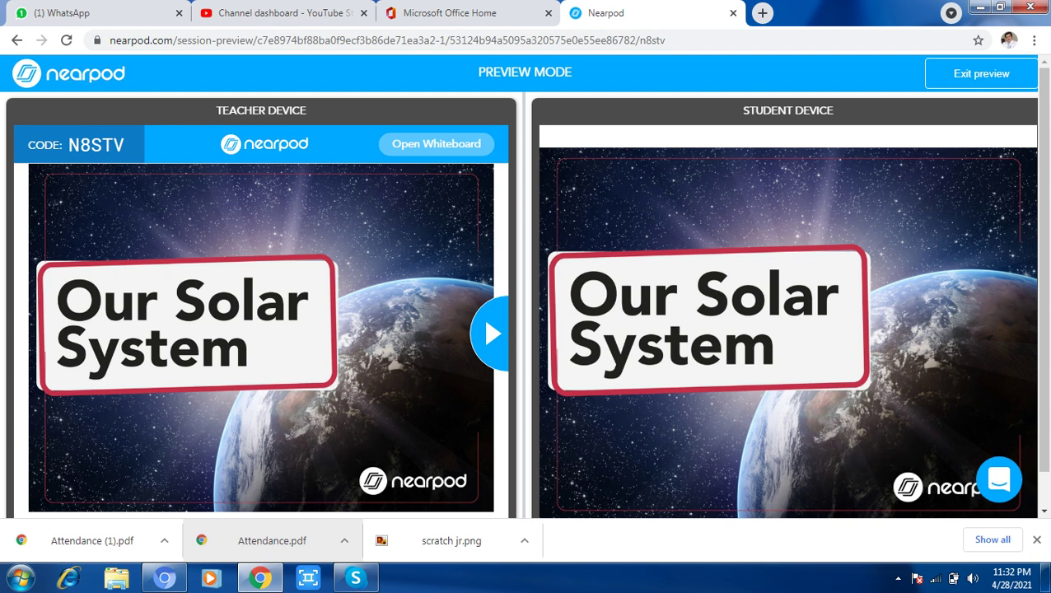
key(Right)
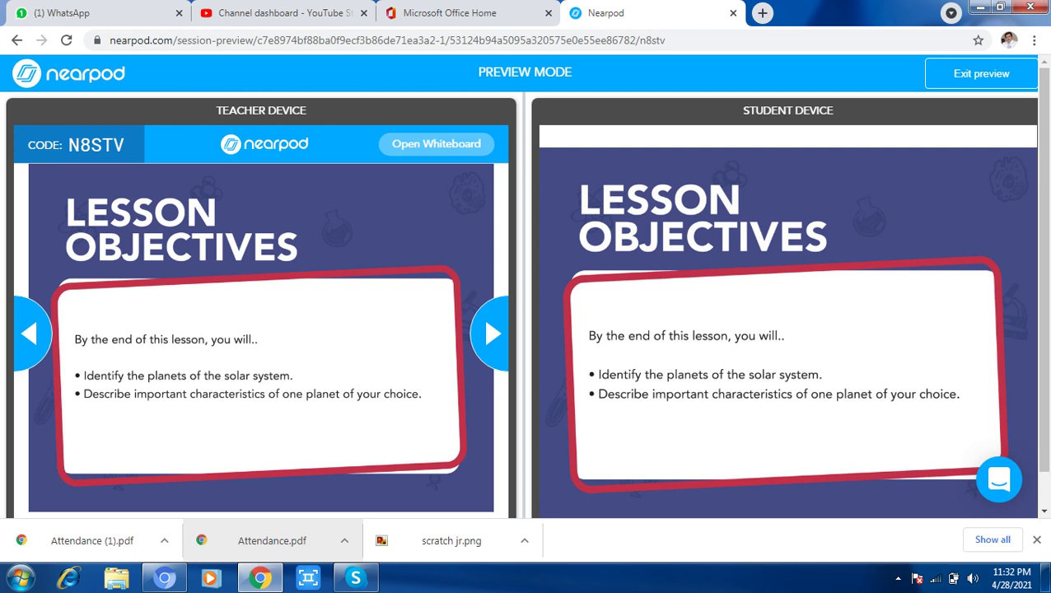
key(Right)
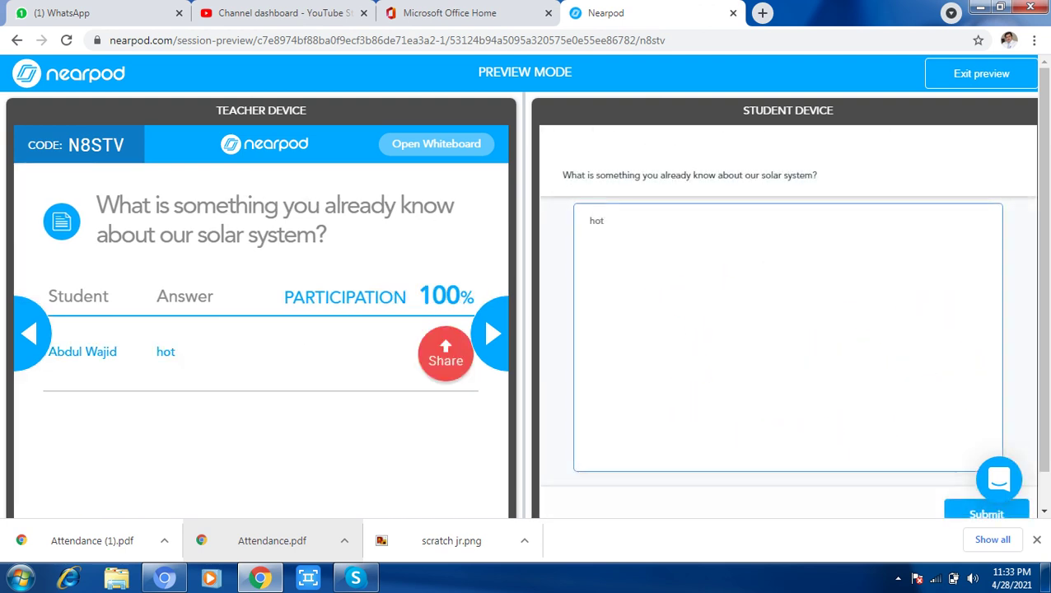
- Submit the answer "hot" to the open-ended question on the student device and share it from the teacher device
click(604, 221)
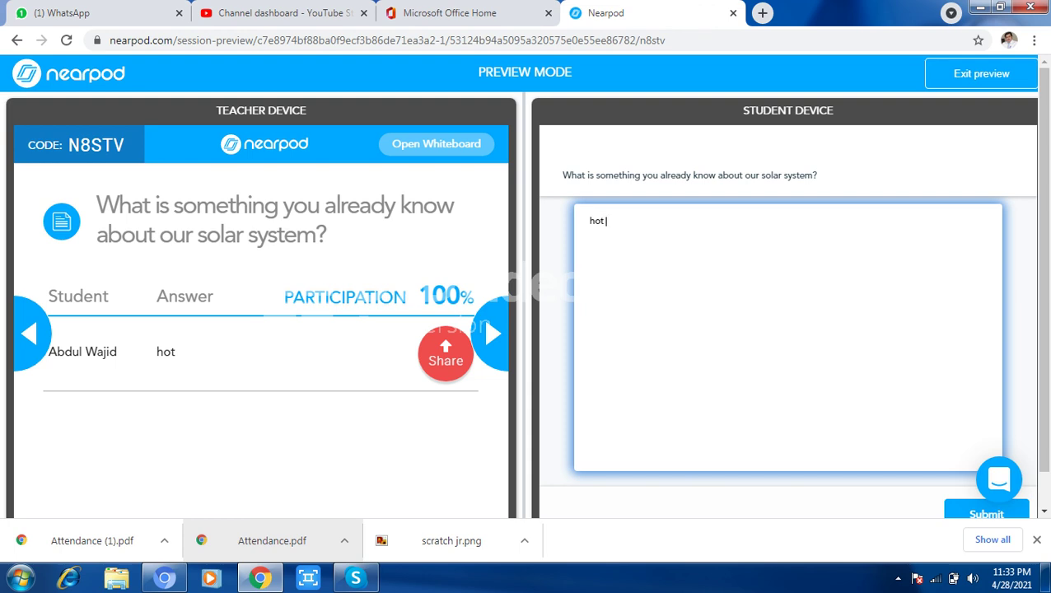
click(986, 509)
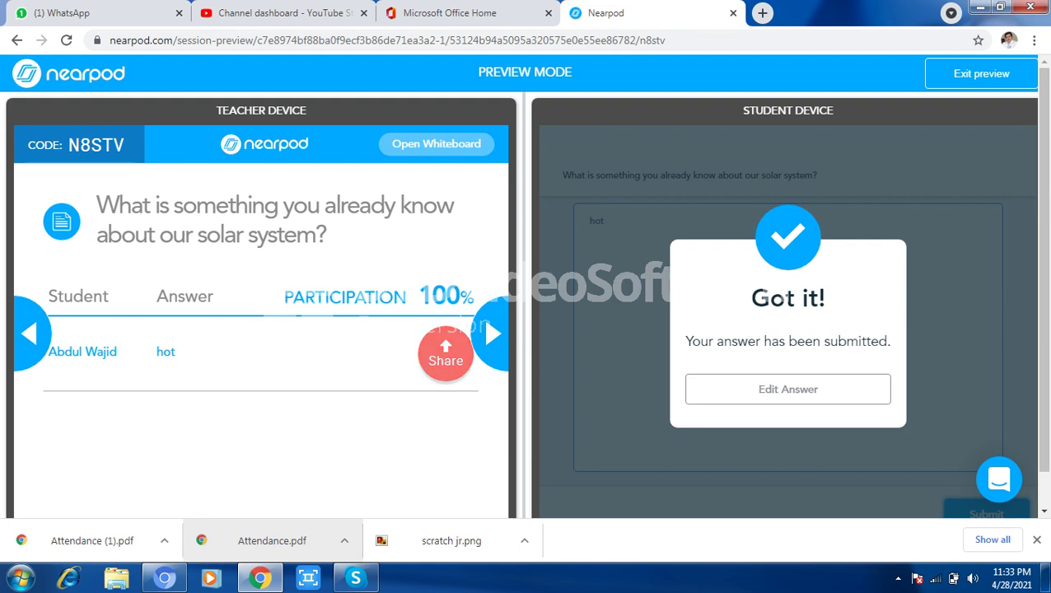
click(446, 354)
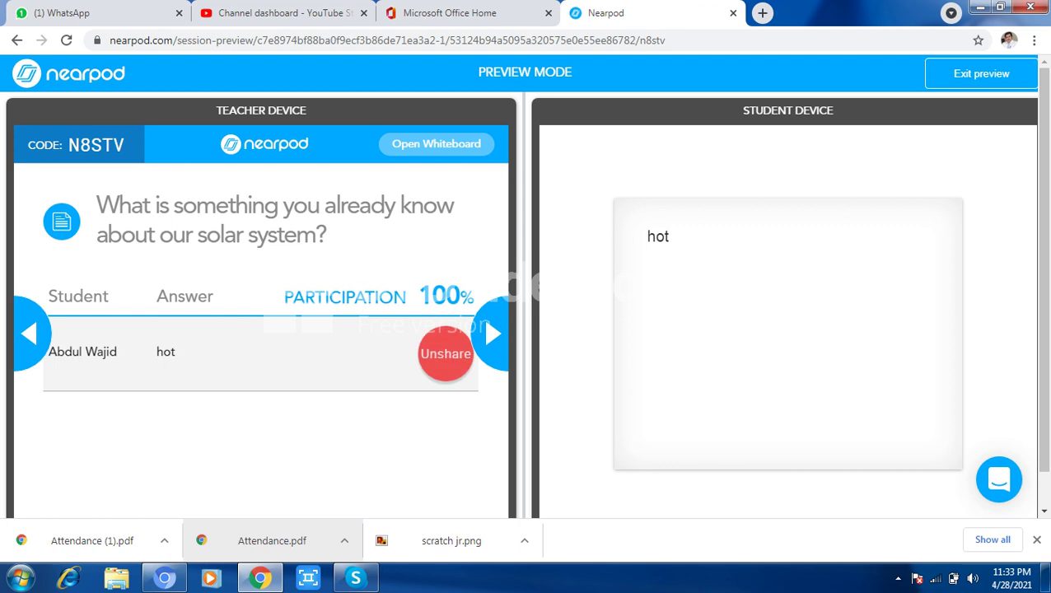
- Start the Matching Pairs activity on the teacher device and try pairing cards on the student device, including Saturn with Gas giant
key(Right)
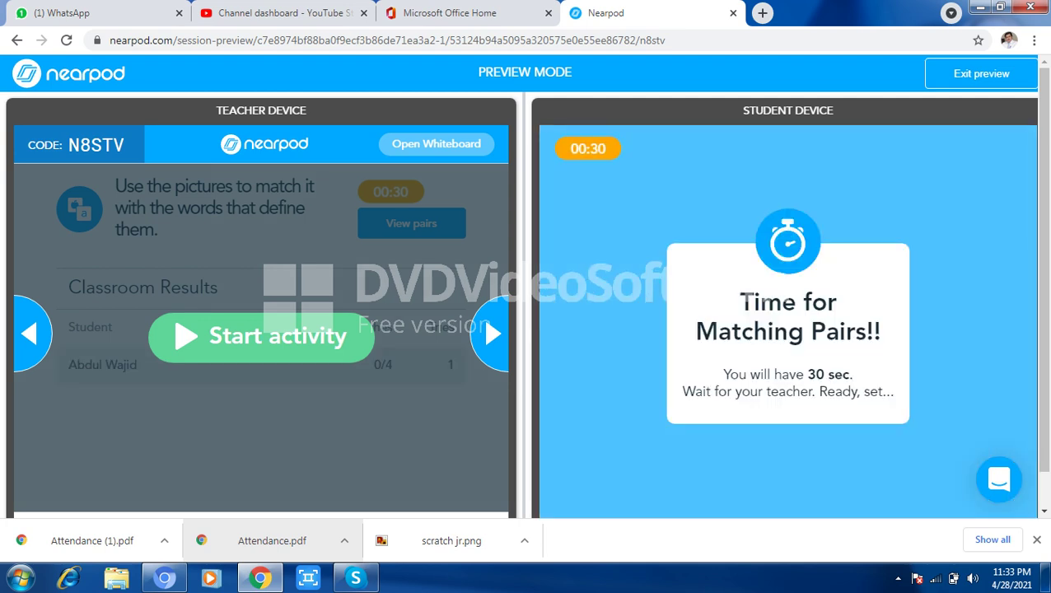
click(261, 336)
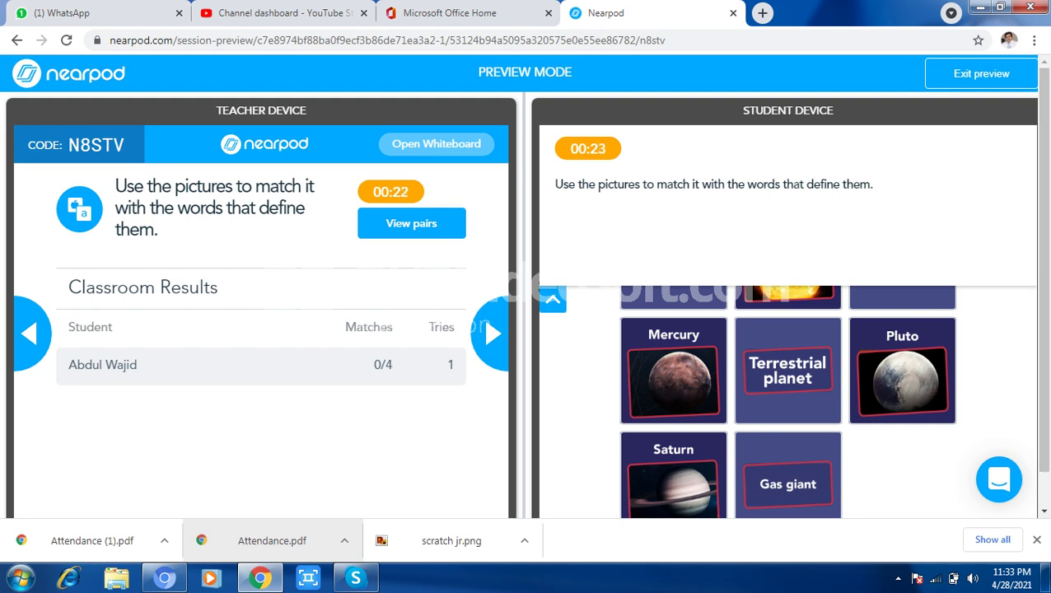
click(673, 371)
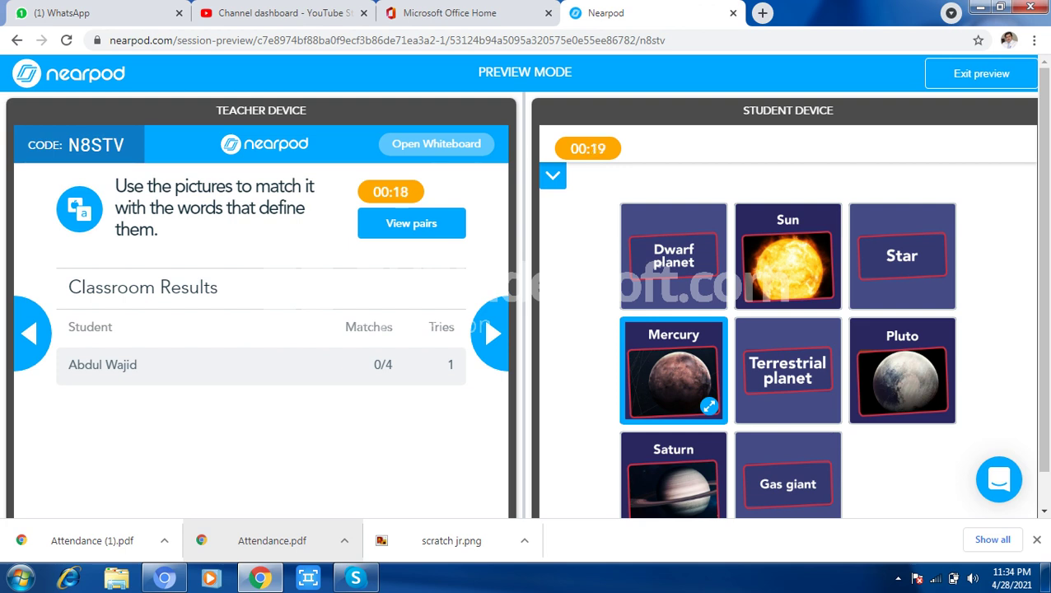
click(901, 255)
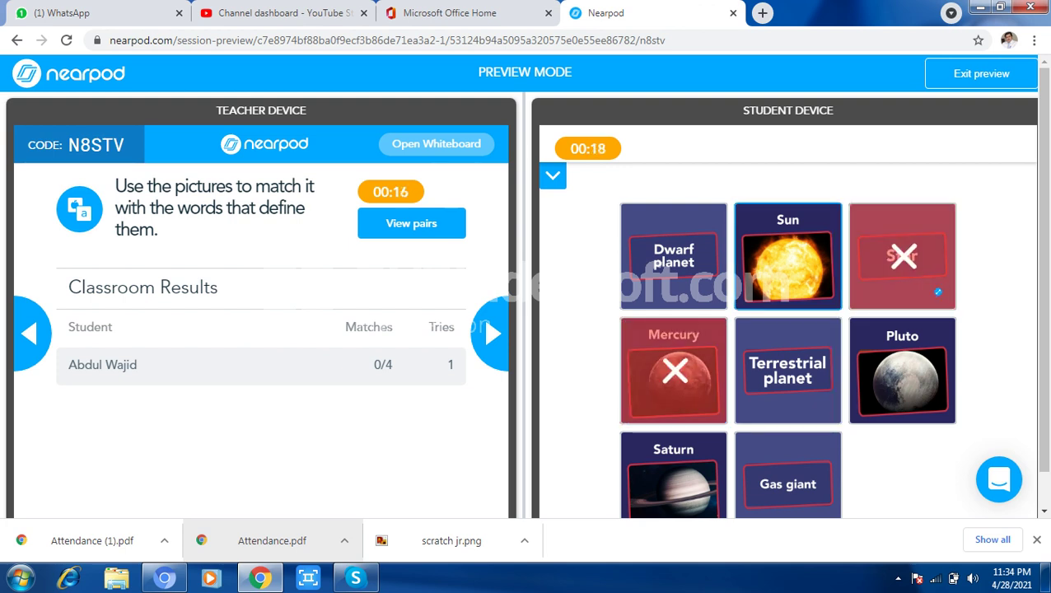
click(787, 255)
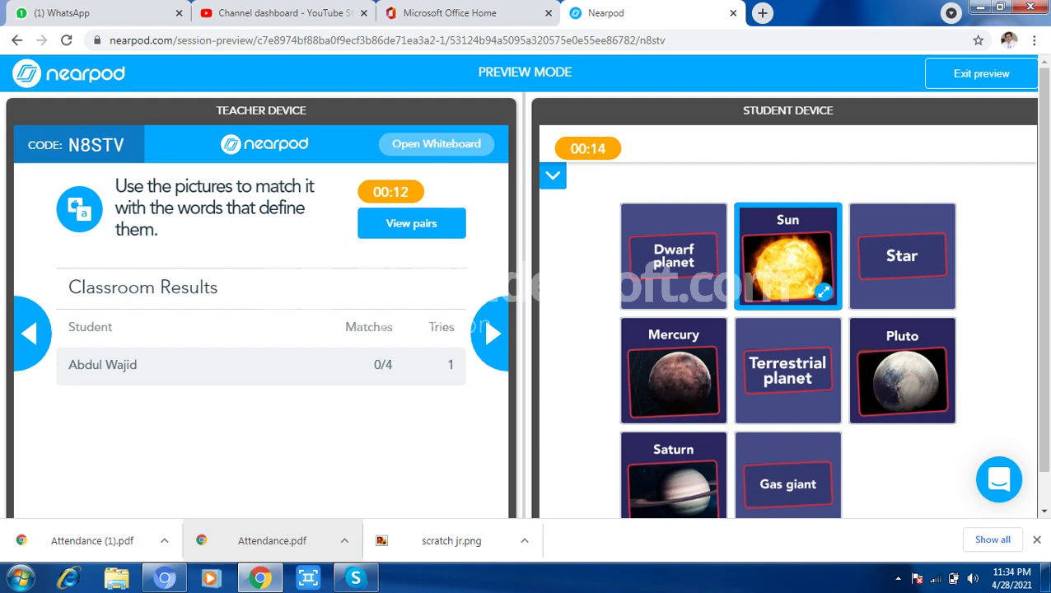
click(902, 371)
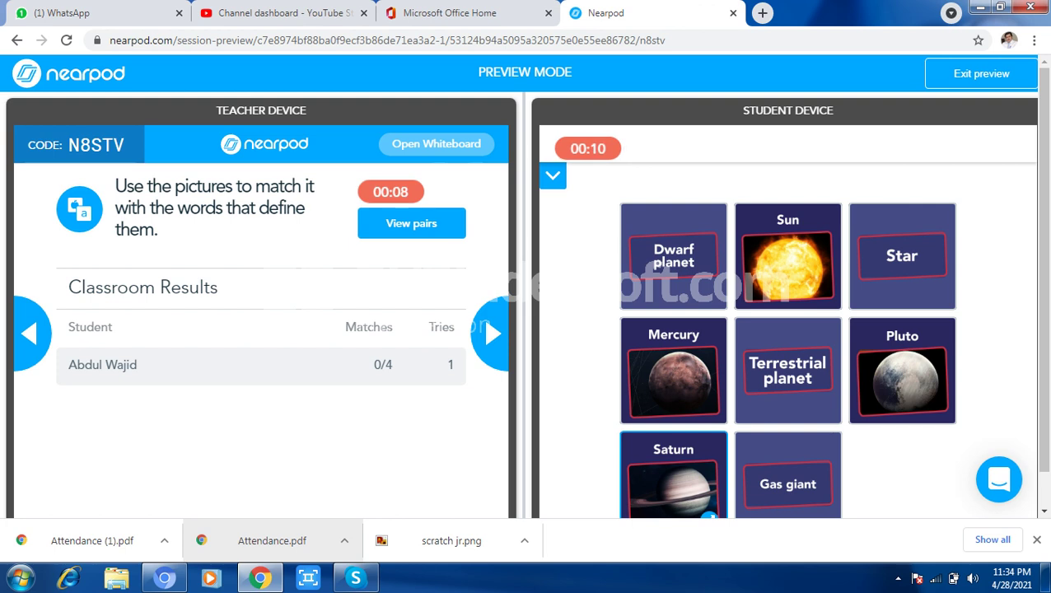
click(709, 516)
click(821, 515)
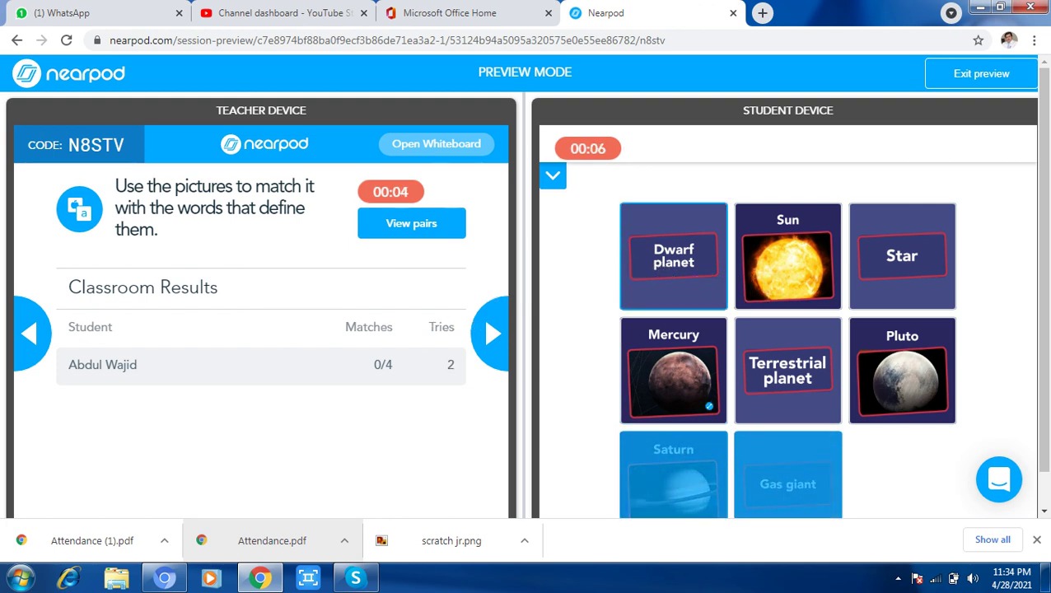
click(708, 285)
click(824, 406)
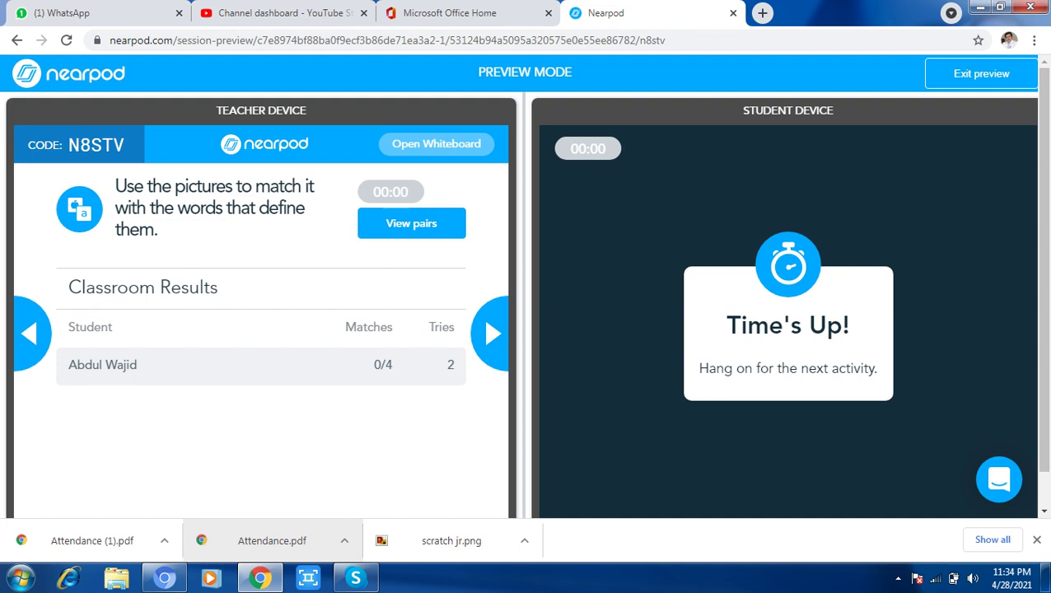
- Review the correct matching pairs on the teacher device and advance to the planet-labelling drawing activity
click(411, 223)
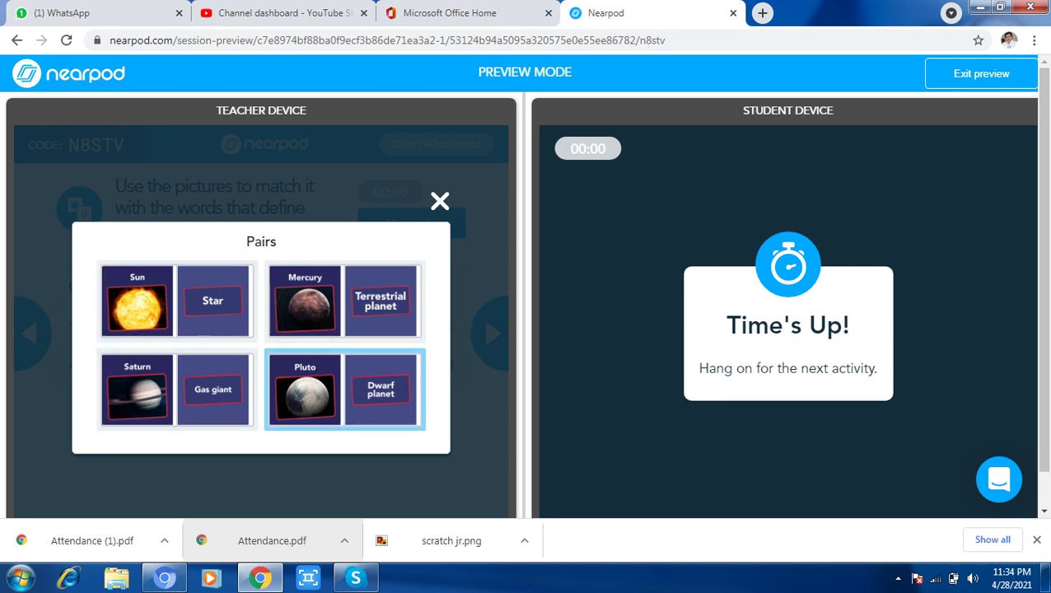
click(440, 201)
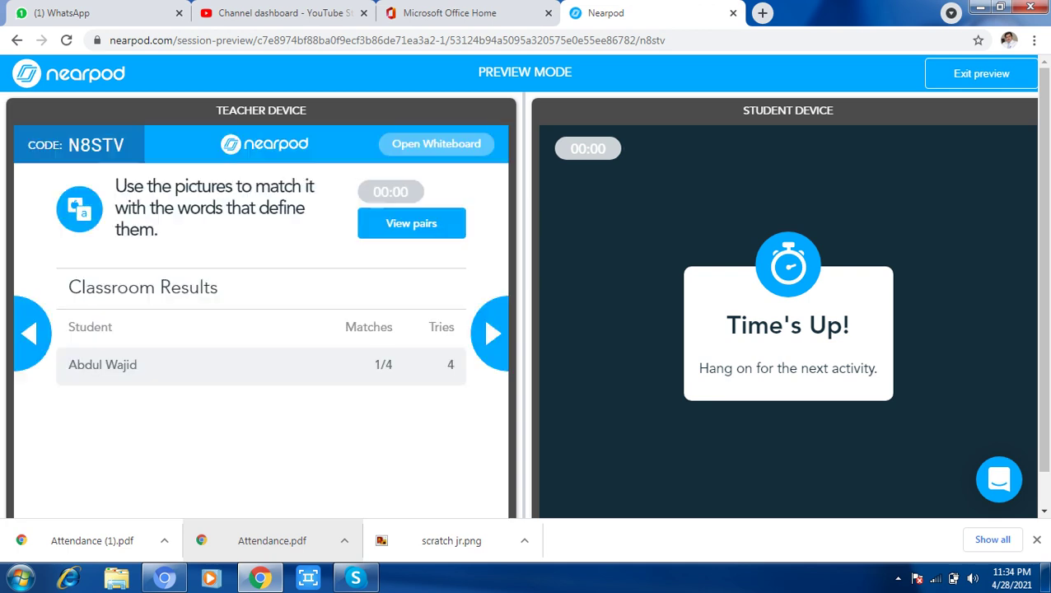
click(491, 334)
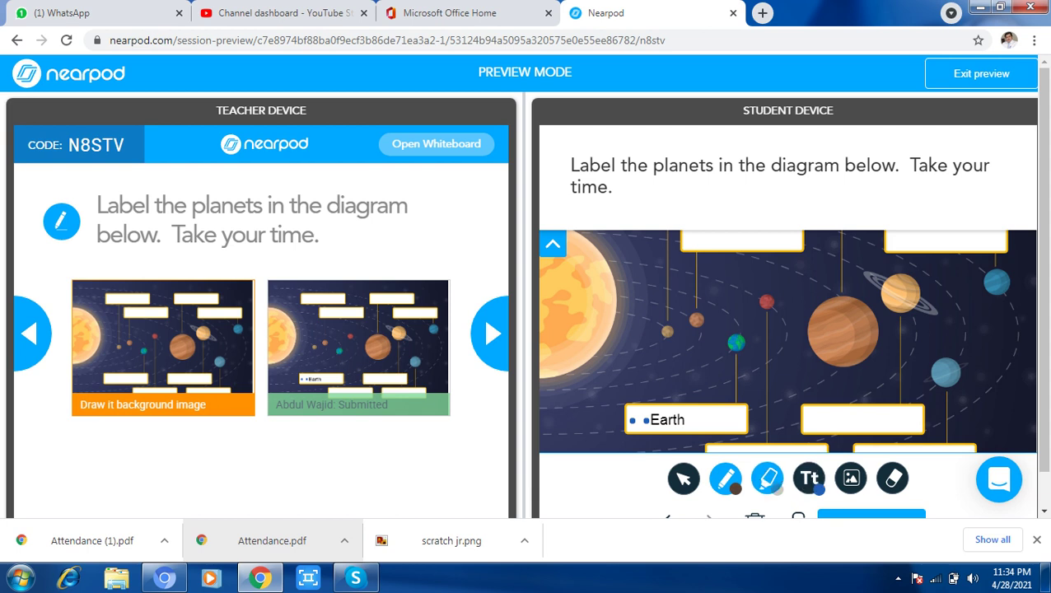
- Delete the existing "Earth" text label from the solar system diagram on the student device
click(767, 478)
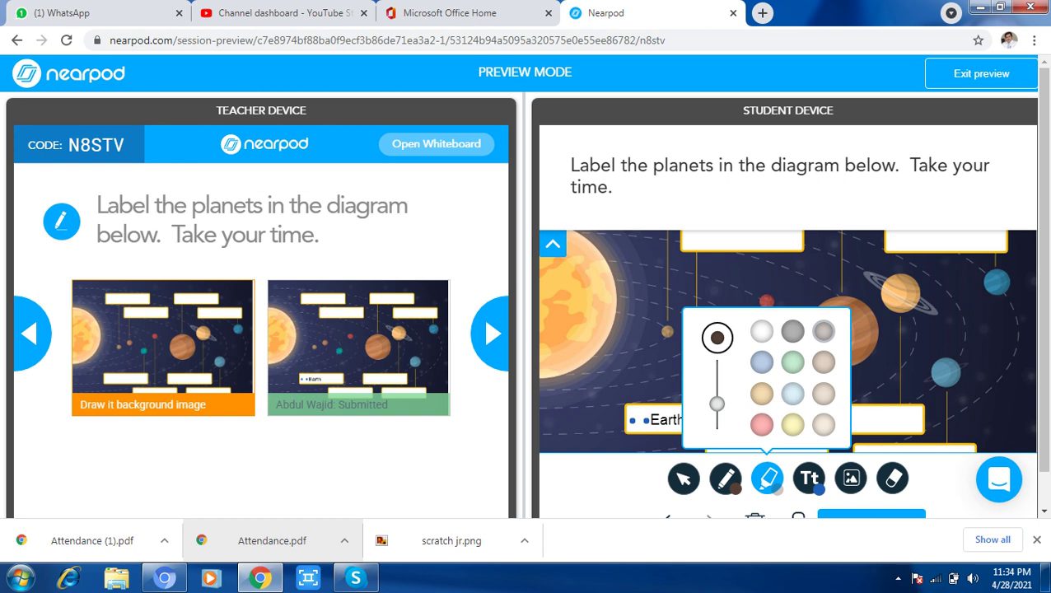
click(684, 478)
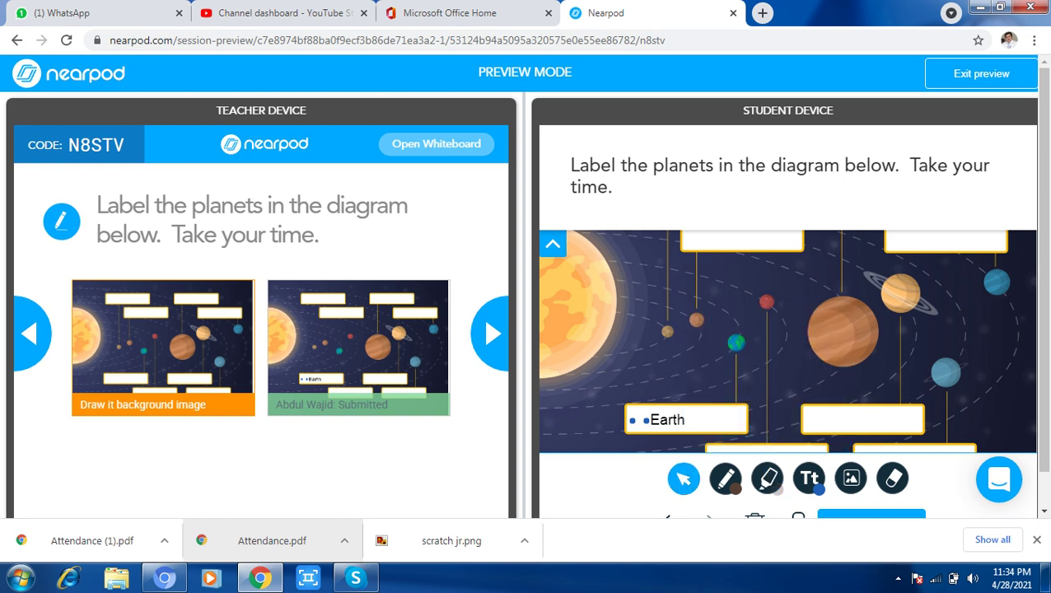
scroll(525, 330, down, 2)
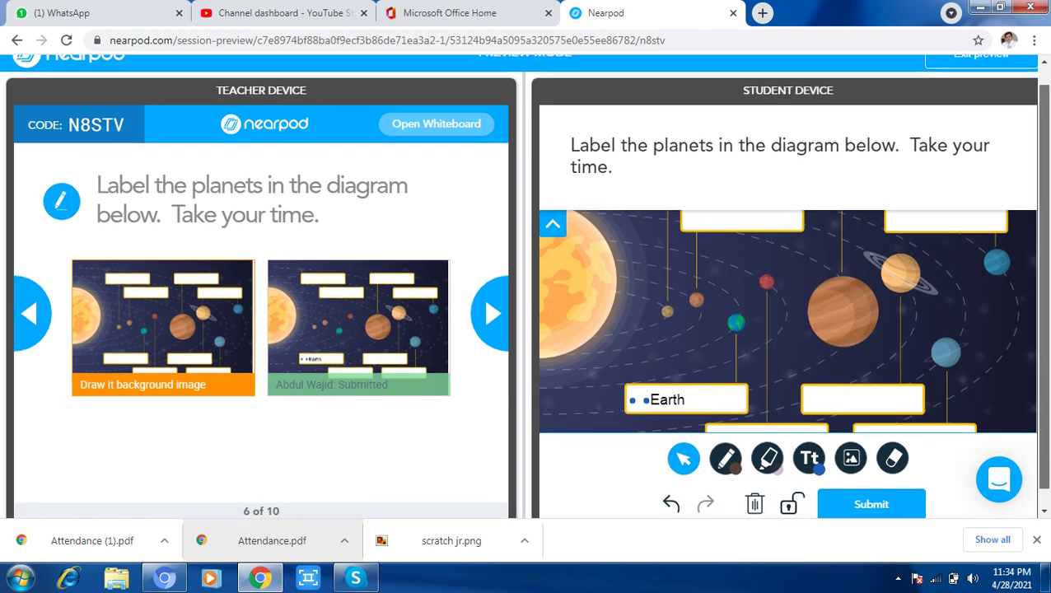
scroll(525, 329, up, 2)
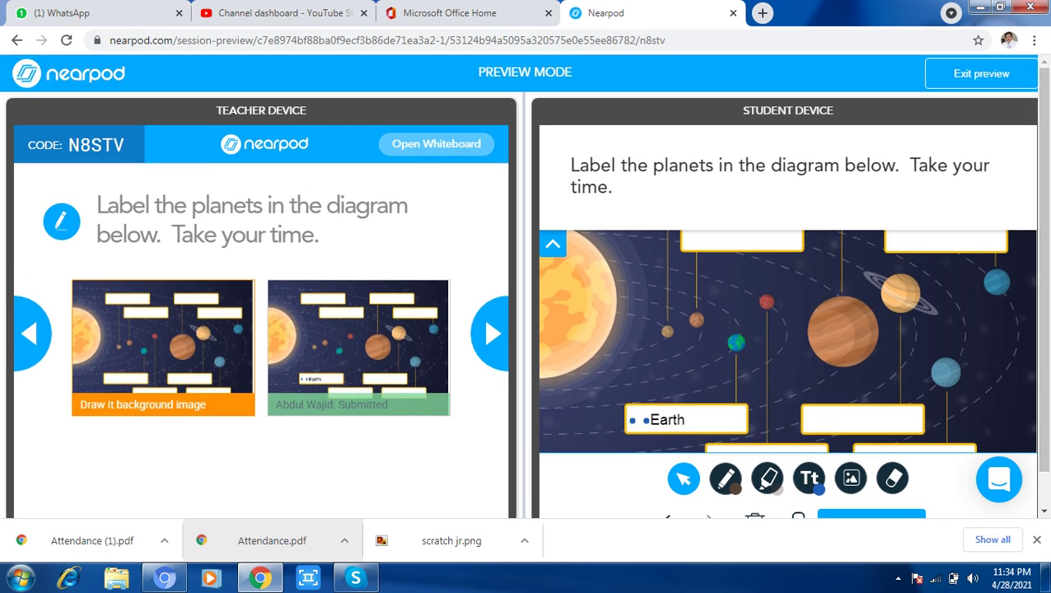
click(657, 418)
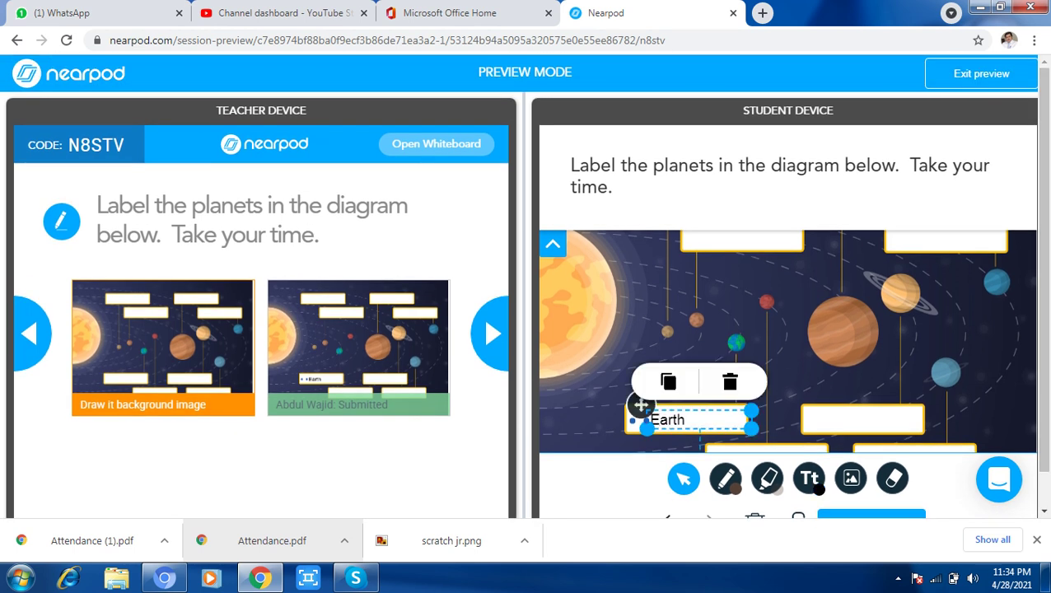
click(730, 381)
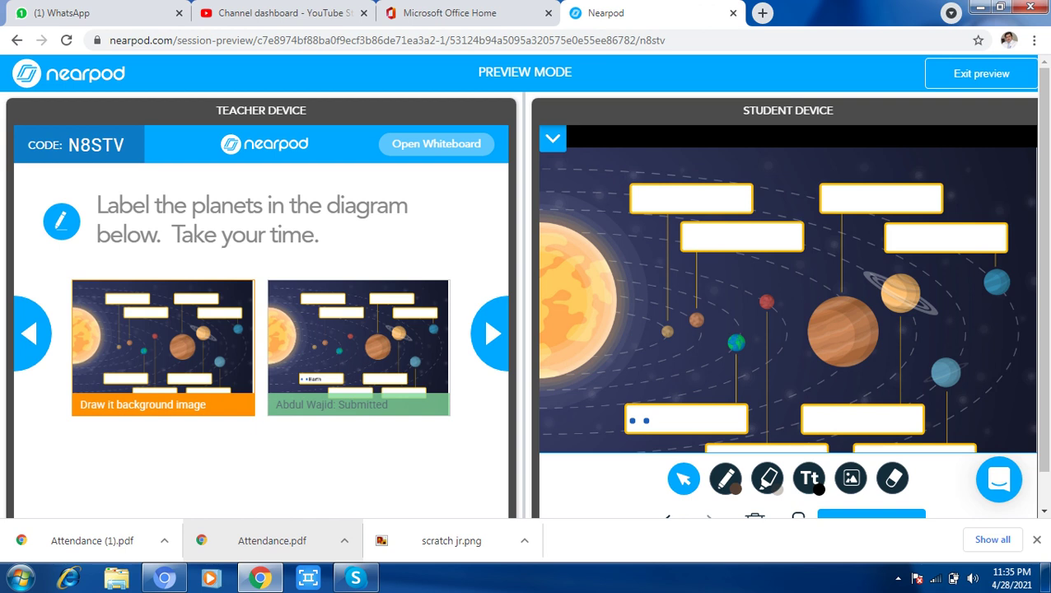
- Add a new text label "Earth" to the student's diagram and place it in the label box connected to Earth
click(809, 477)
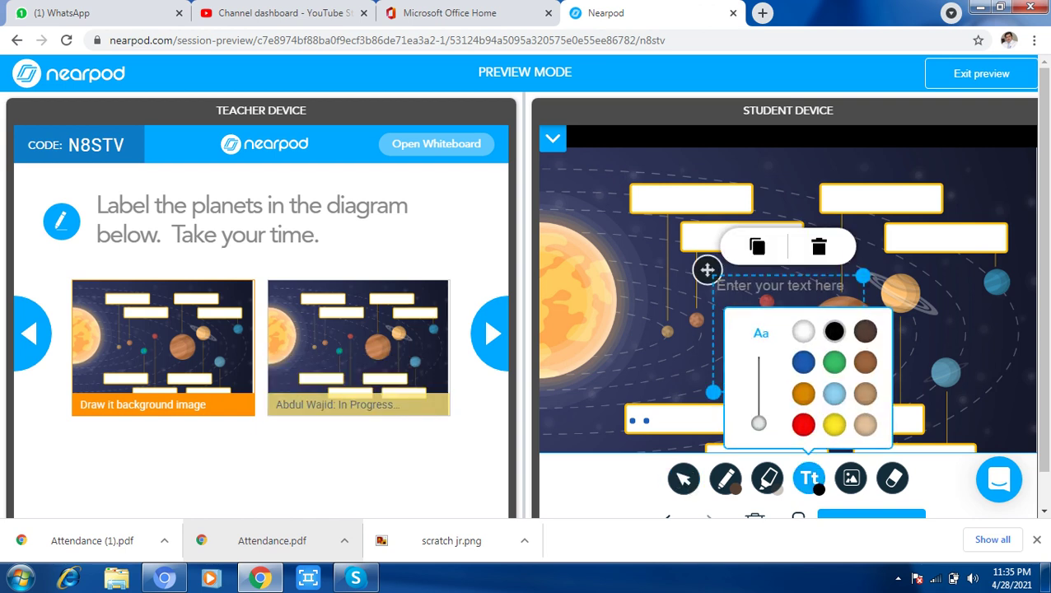
click(716, 286)
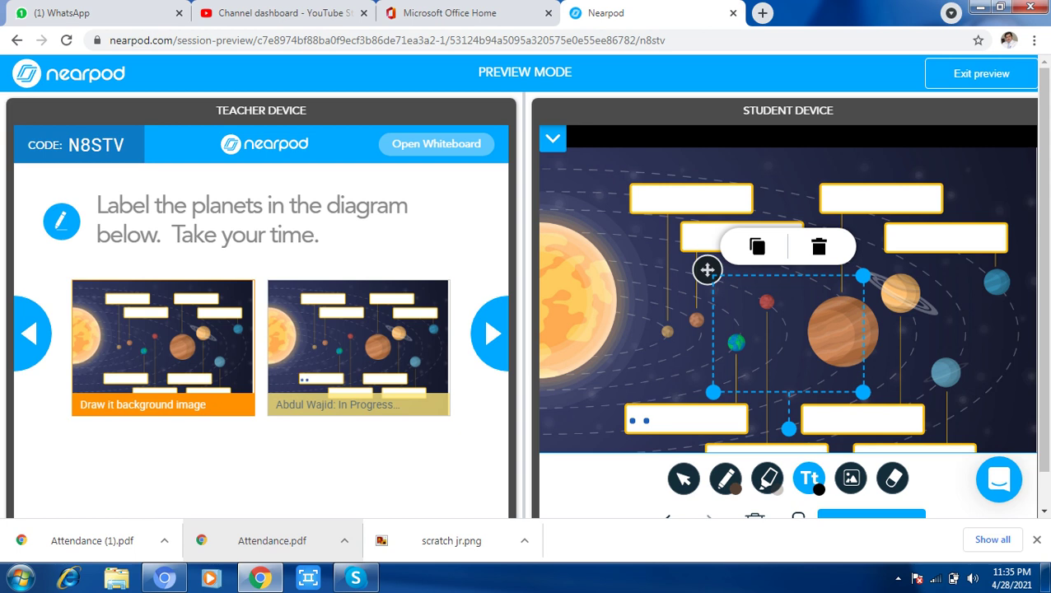
text(Earth)
drag(707, 270, 645, 402)
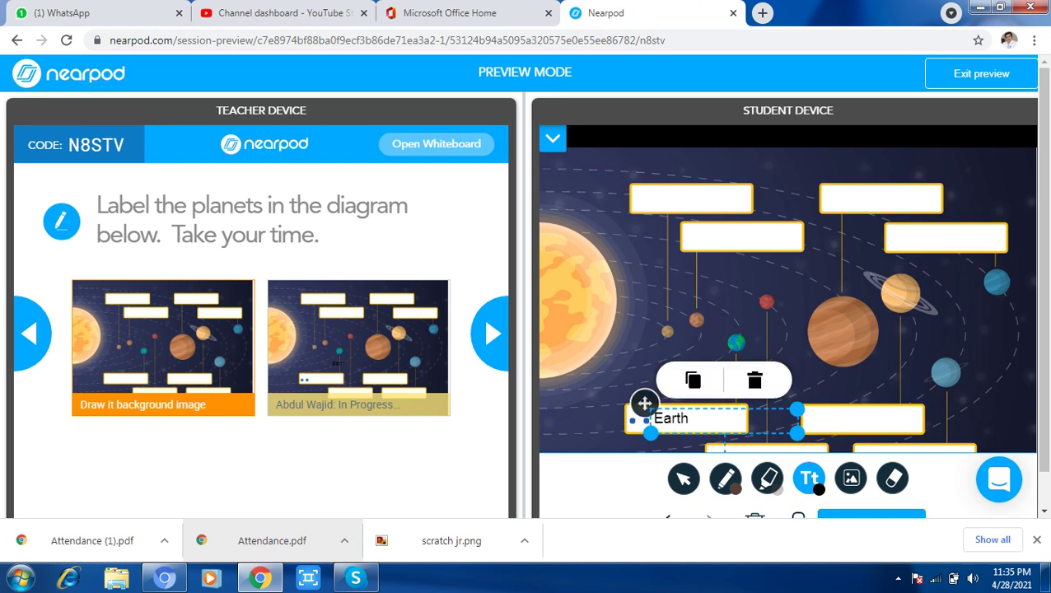
click(641, 346)
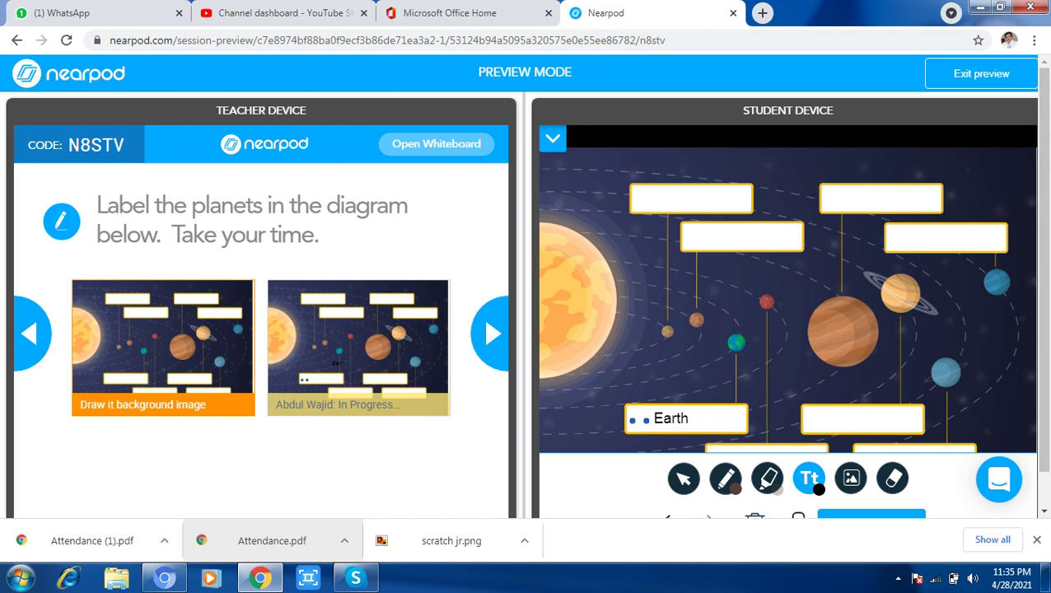
- Advance past Key Points to the Exit Ticket Quiz, and submit the student's quiz with The Moon as the answer to question 3
key(Right)
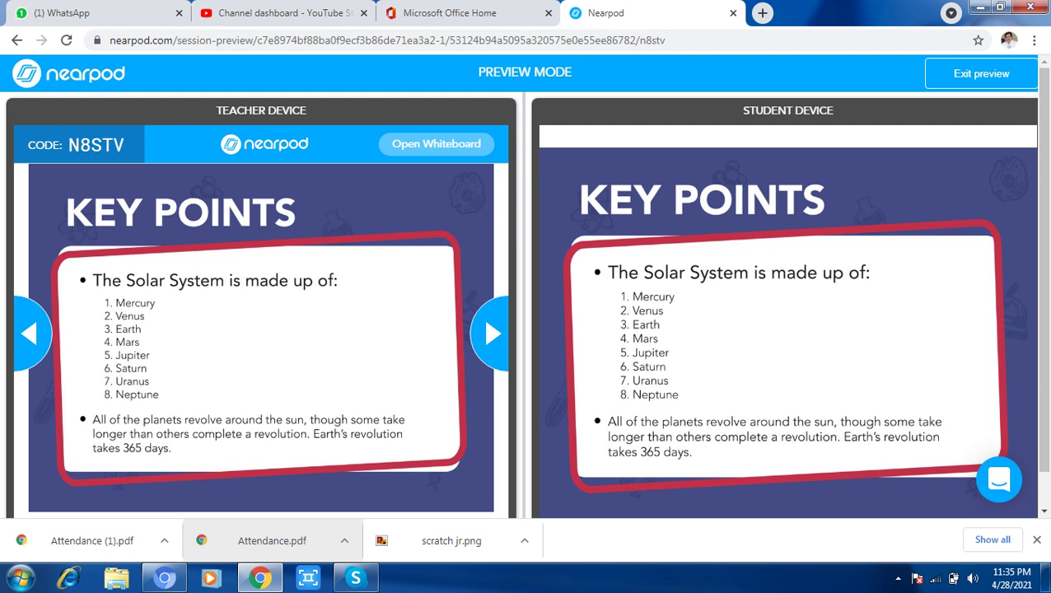
key(Right)
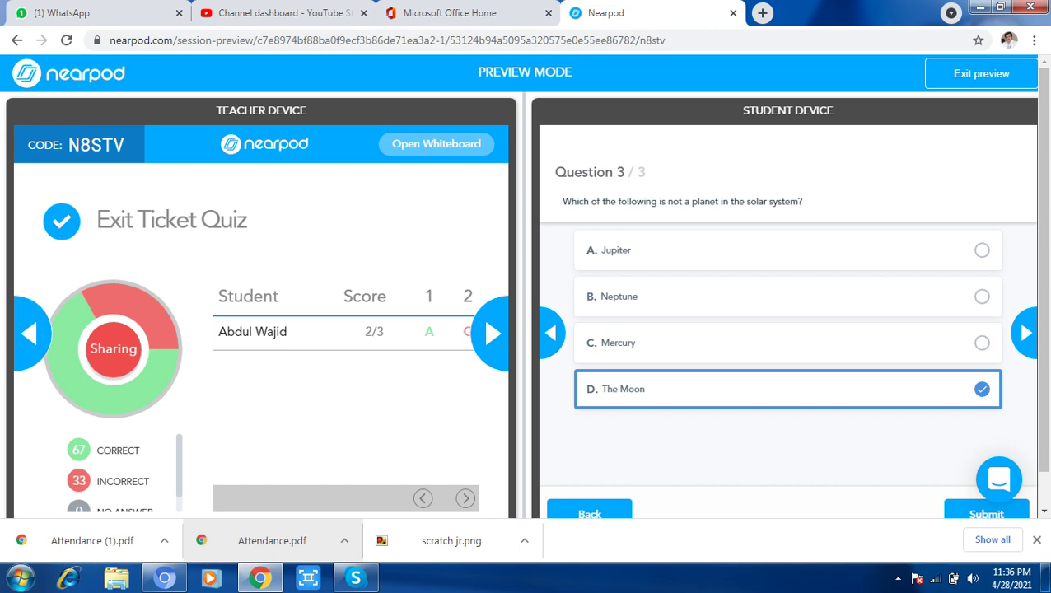
click(985, 511)
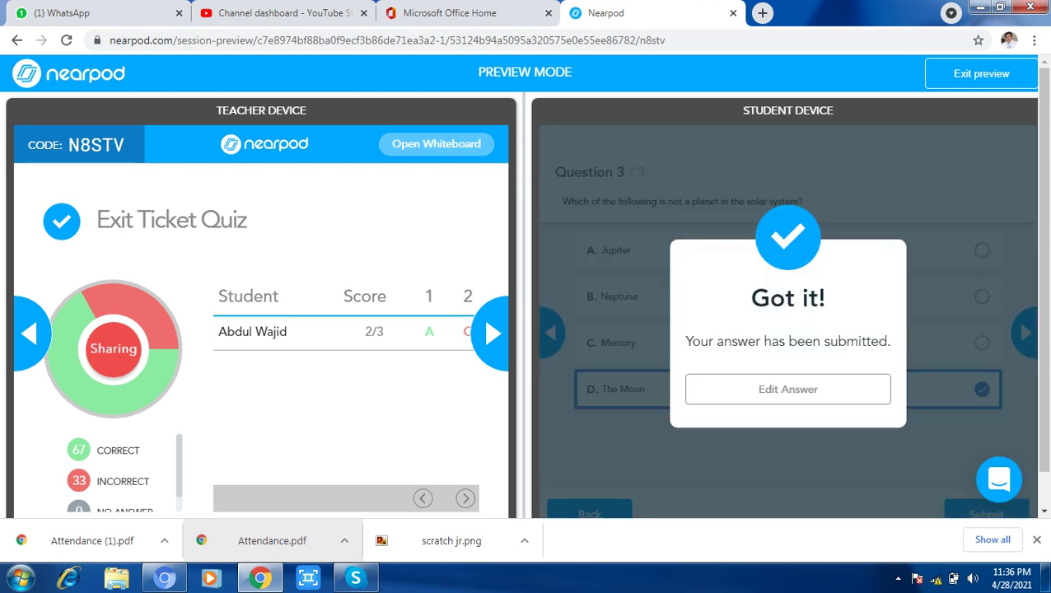
click(788, 389)
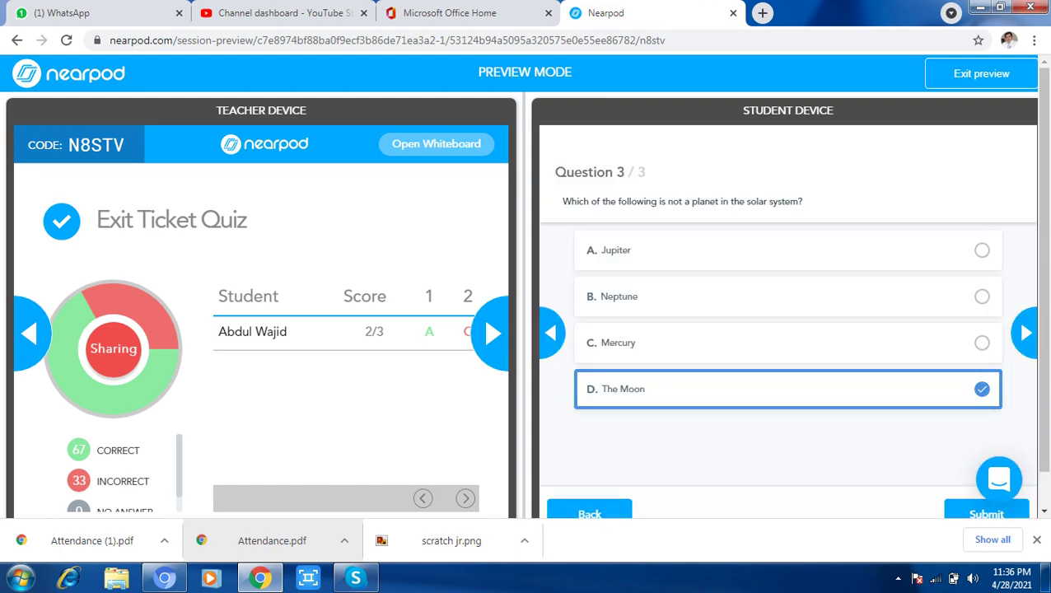
scroll(124, 473, down, 1)
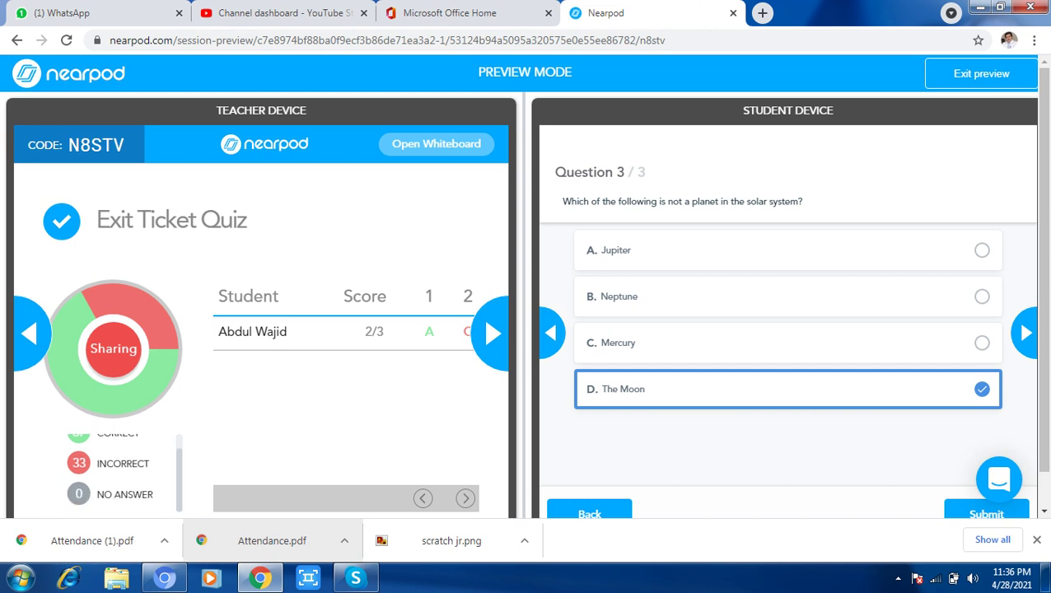
- Advance to the solar system confidence poll and submit "Not confident" on the student device
key(Right)
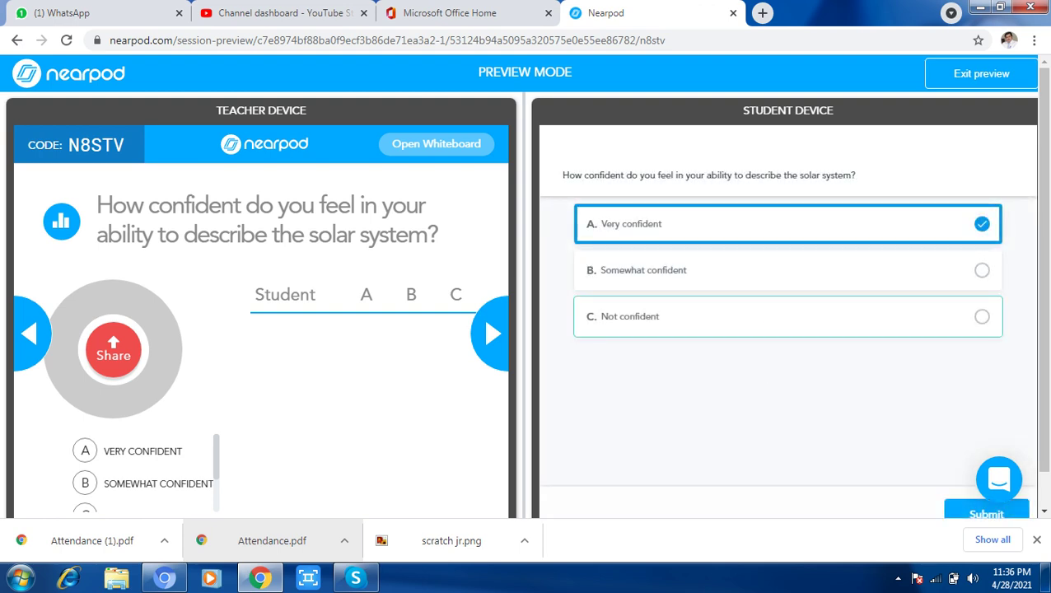
click(787, 316)
click(986, 511)
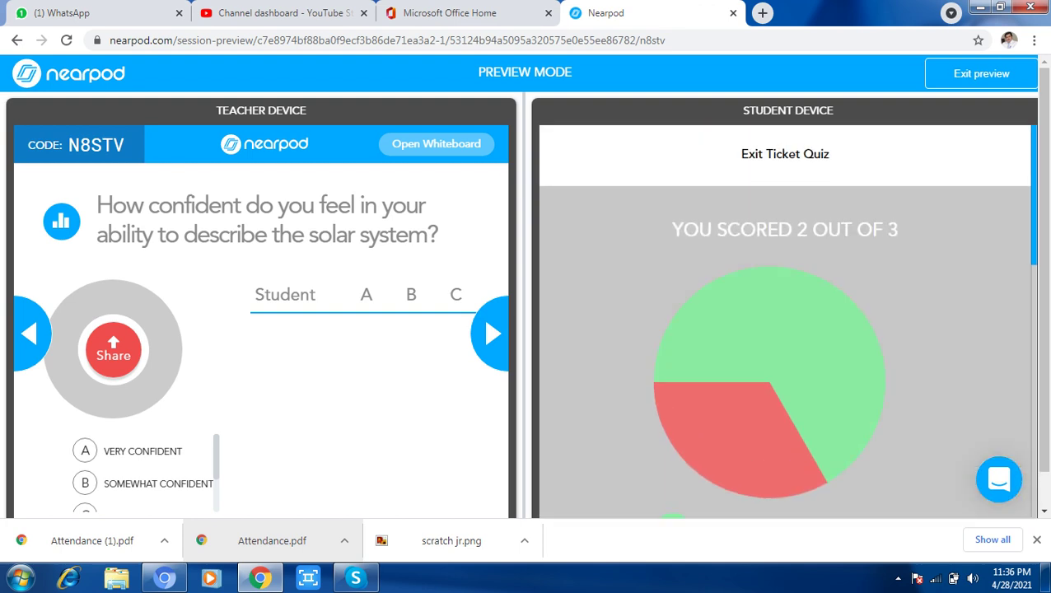
scroll(524, 286, down, 1)
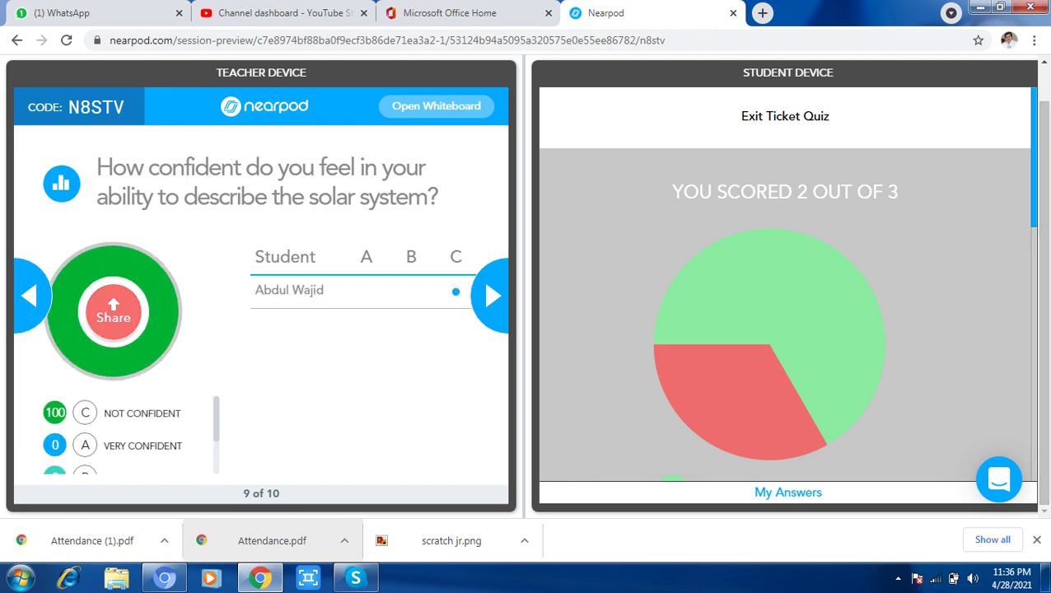
- Share the solar system confidence poll results with the student device and advance to the Homework slide
click(113, 312)
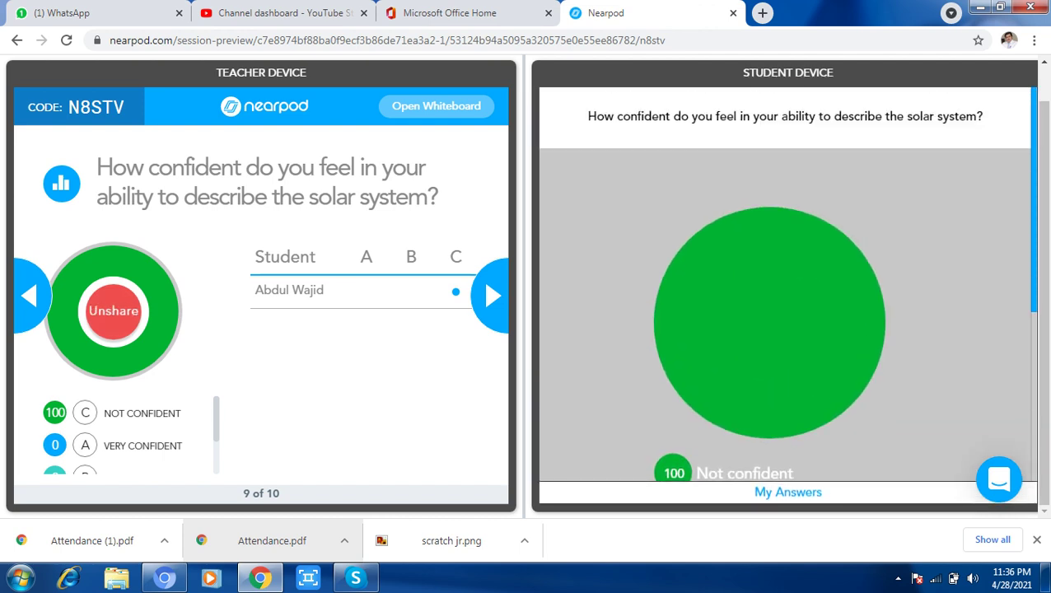
key(Right)
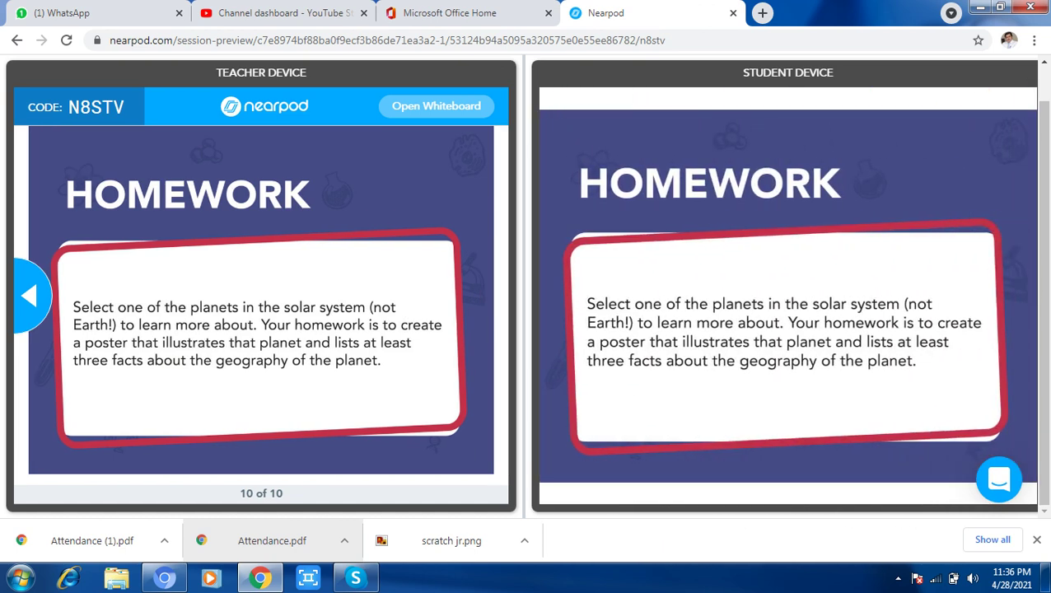
- Open the teacher's whiteboard, try to place a new text box just below "what is computer", and close the whiteboard
click(436, 105)
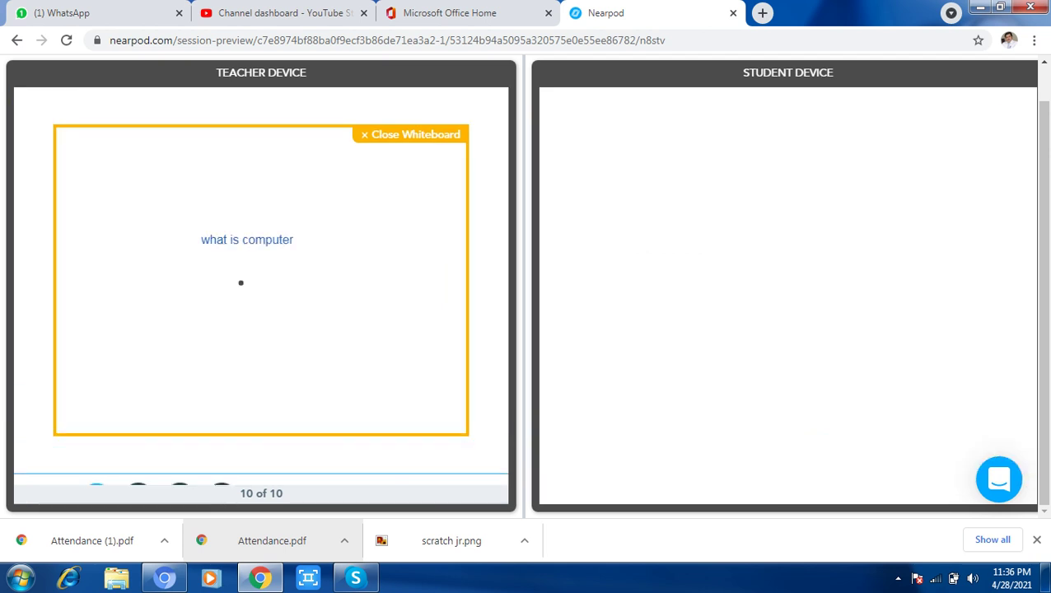
click(179, 446)
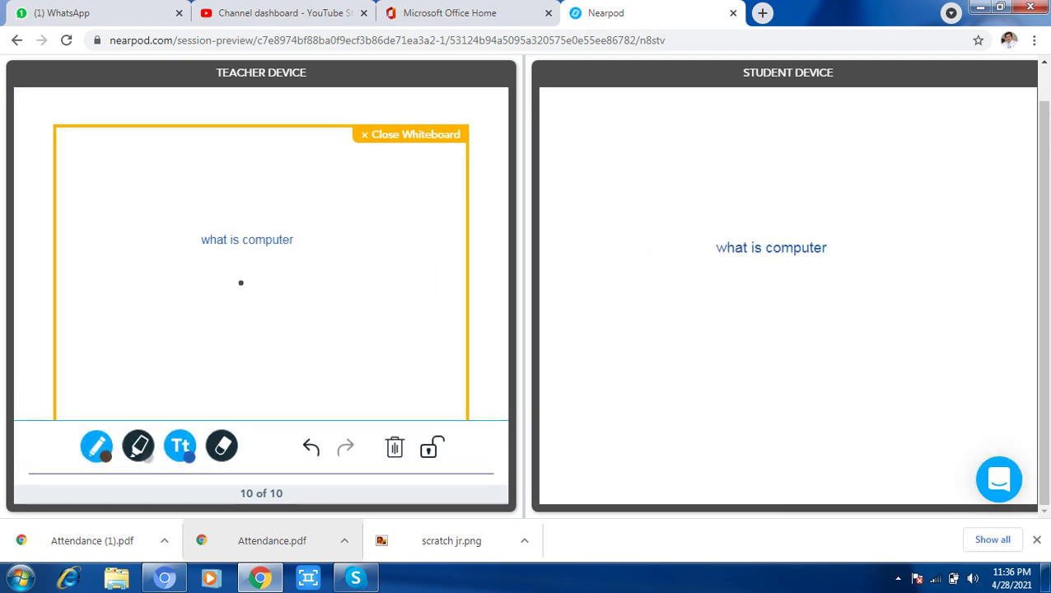
click(247, 239)
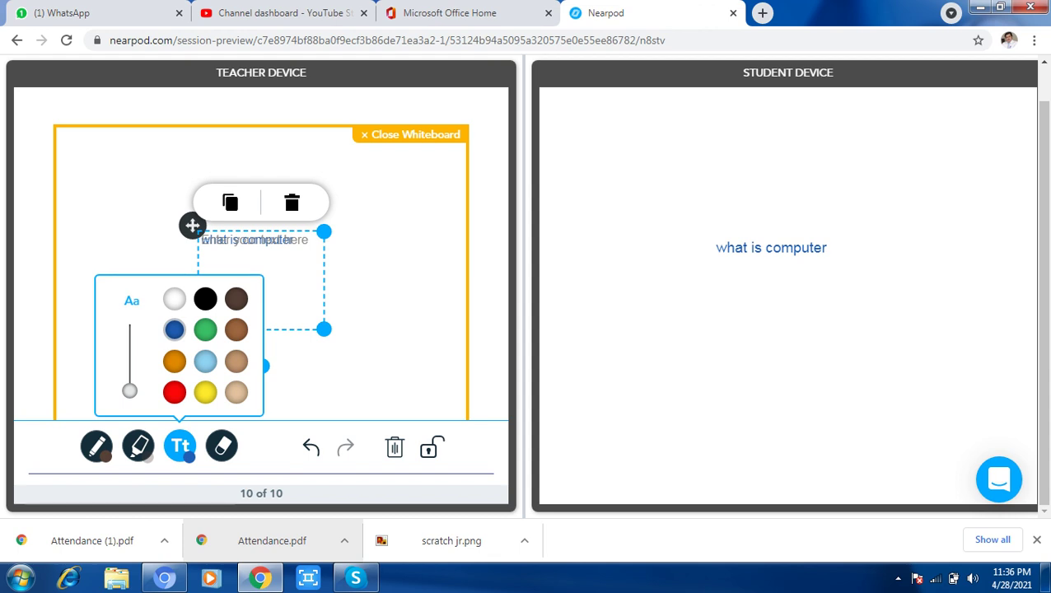
drag(192, 225, 189, 246)
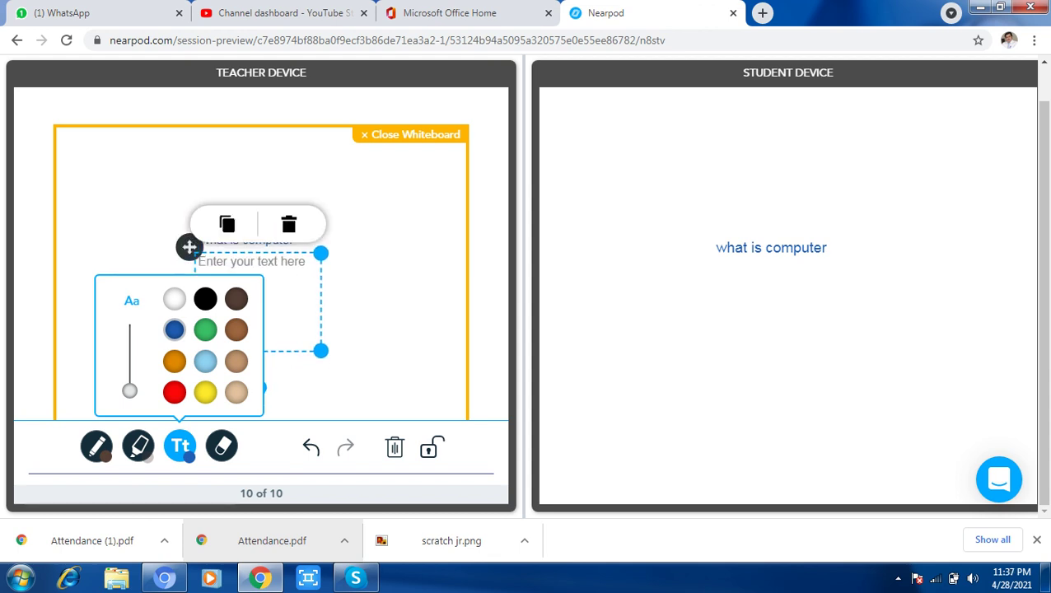
click(375, 303)
click(240, 282)
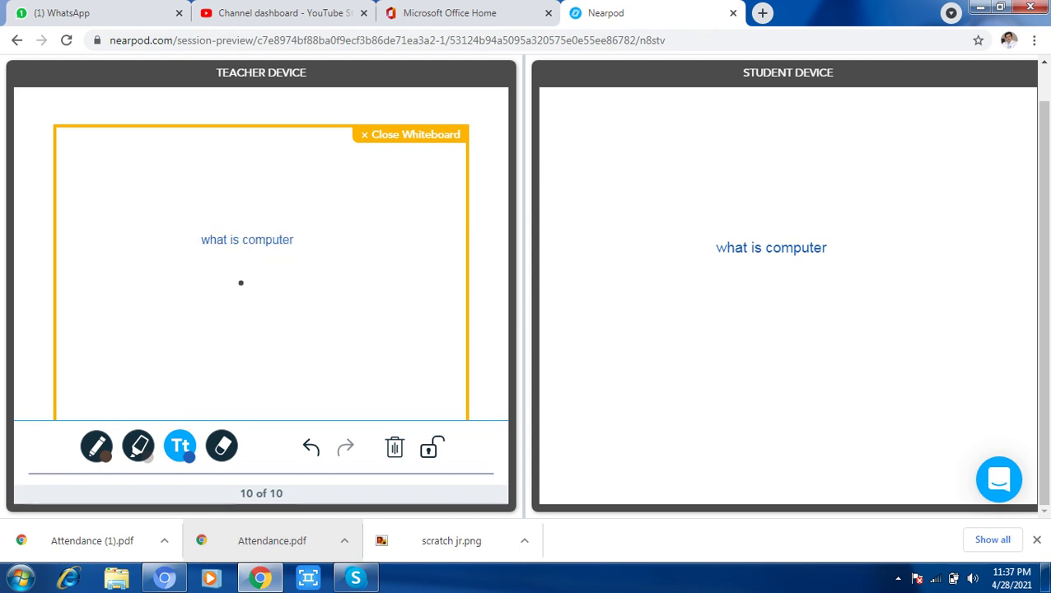
click(410, 134)
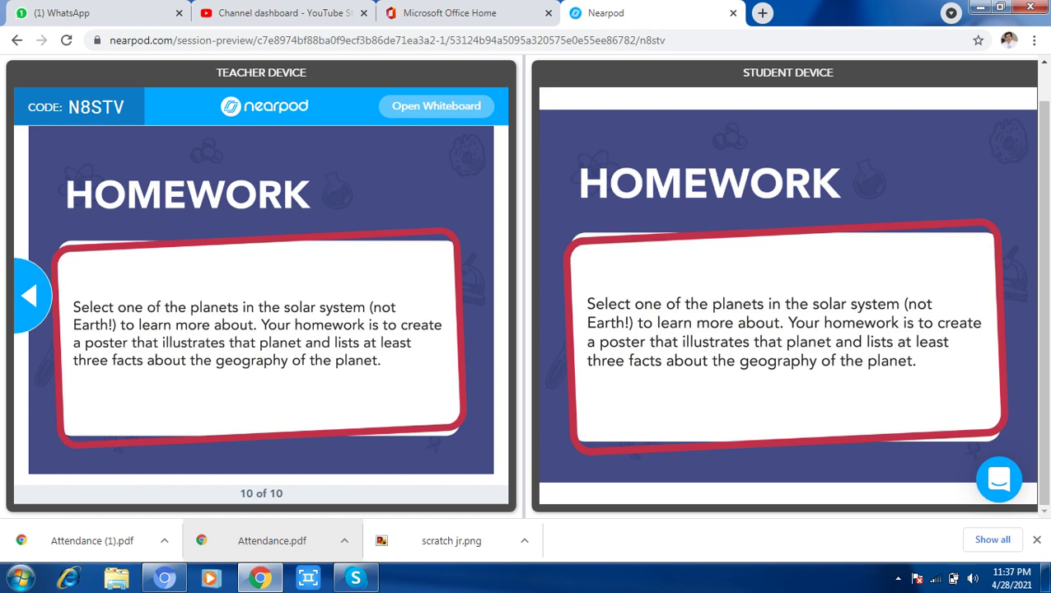
- Leave the demo session for the My Lessons page and open Explore resources to reach the Nearpod Library
click(16, 39)
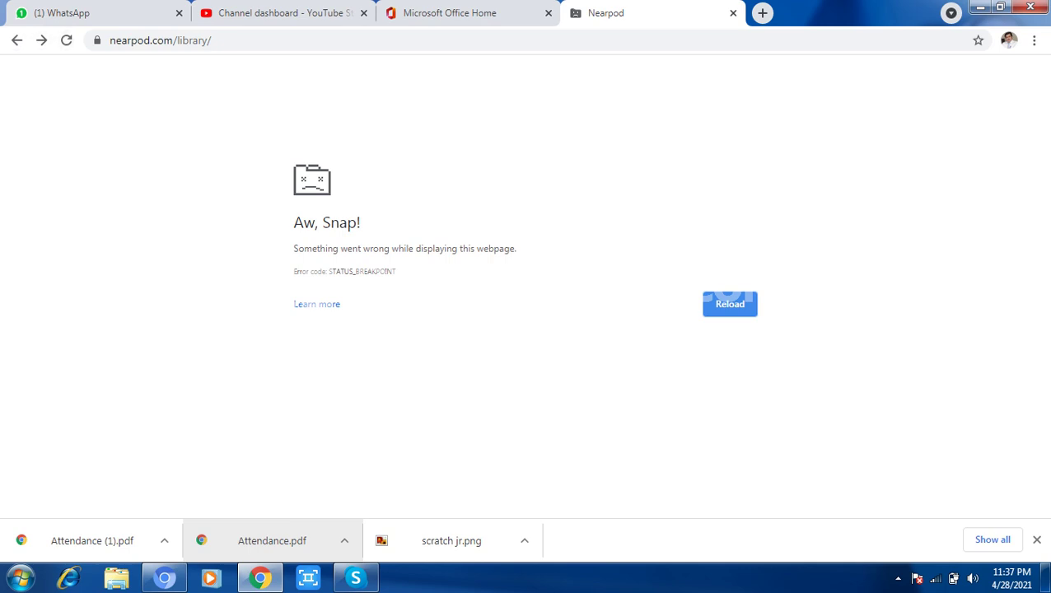
click(898, 578)
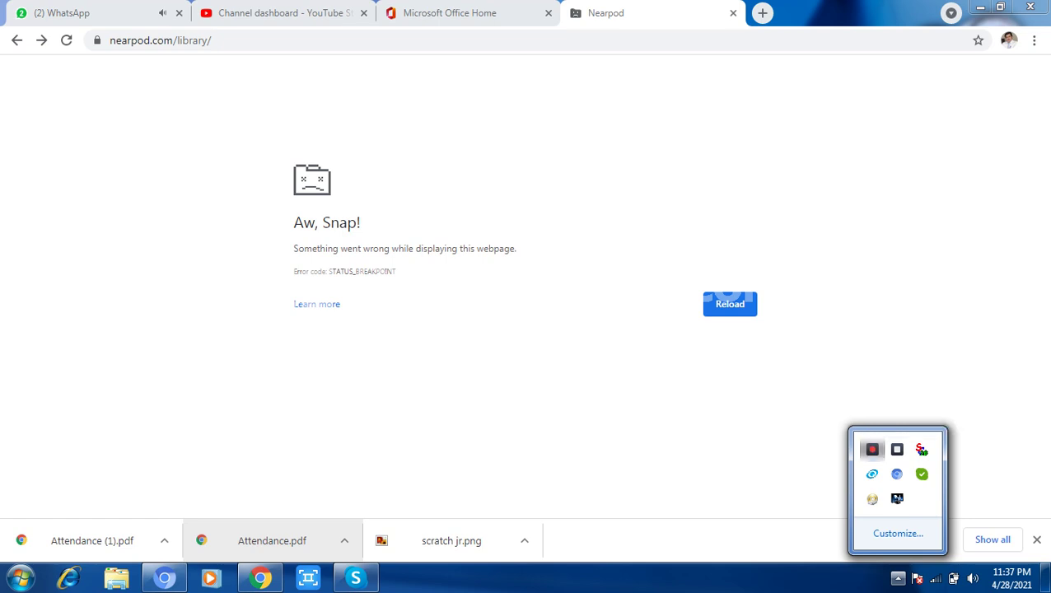
click(872, 449)
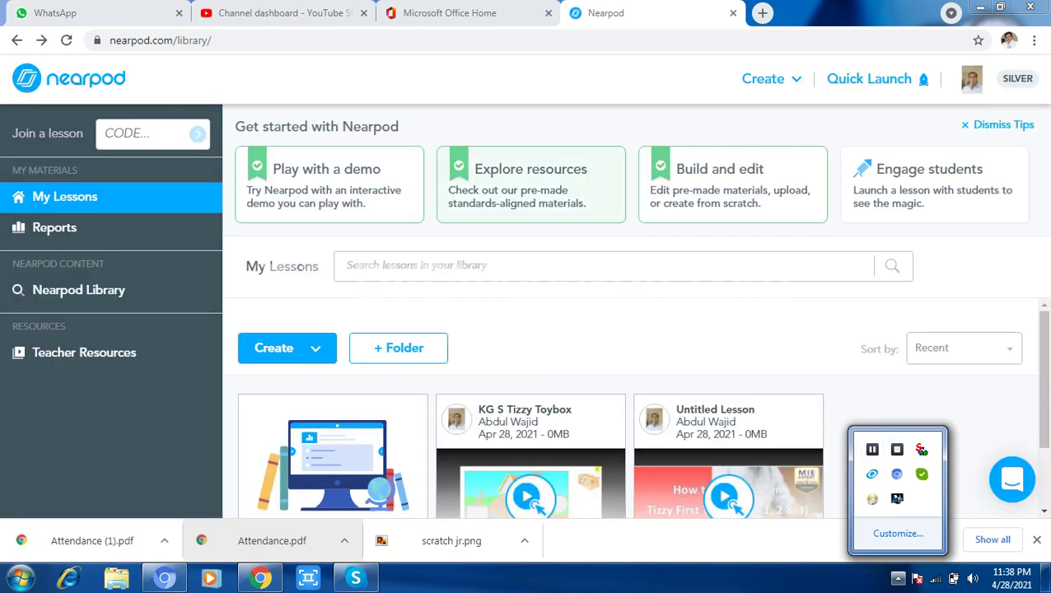
click(530, 184)
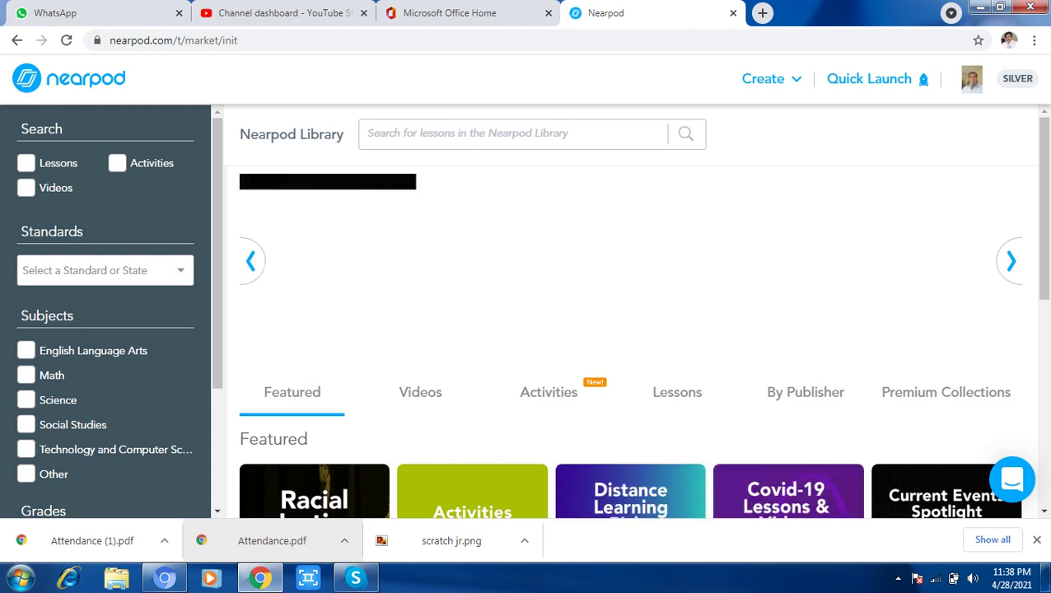
- Filter the Nearpod Library to Lessons in English Language Arts for 3rd grade
click(25, 163)
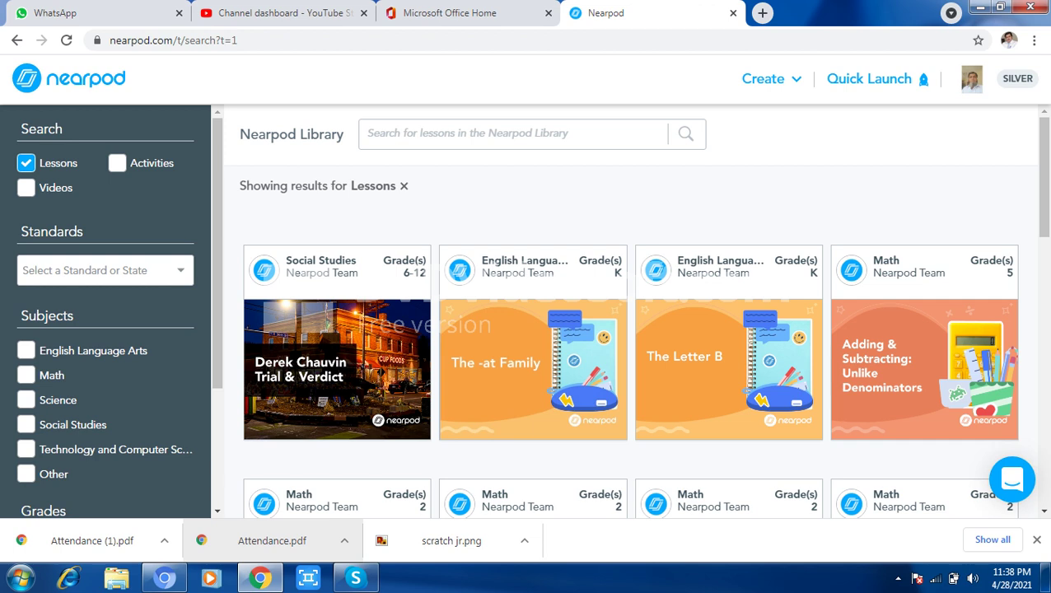
click(26, 350)
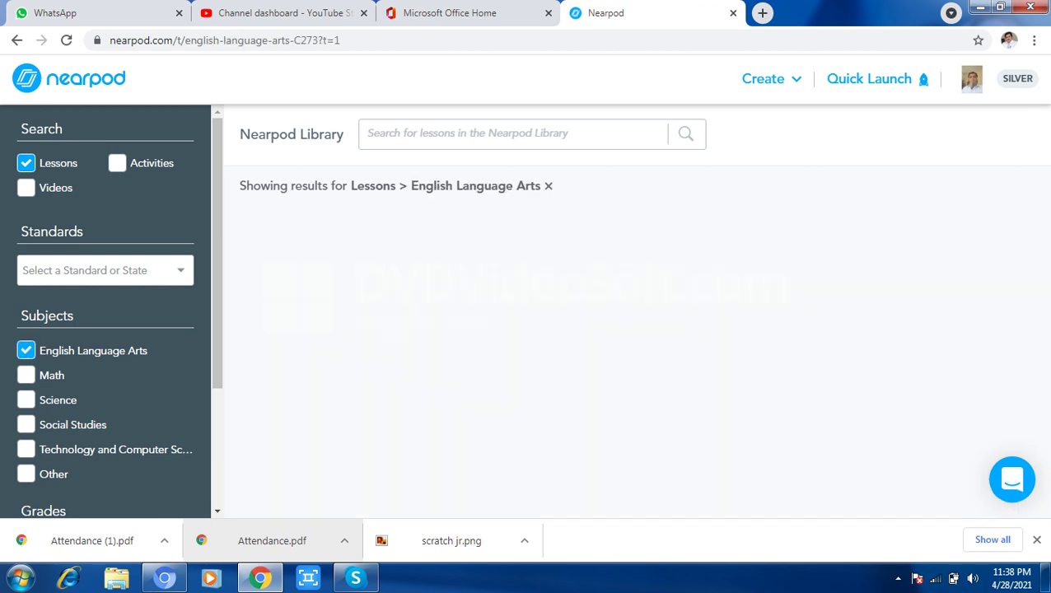
scroll(105, 330, down, 3)
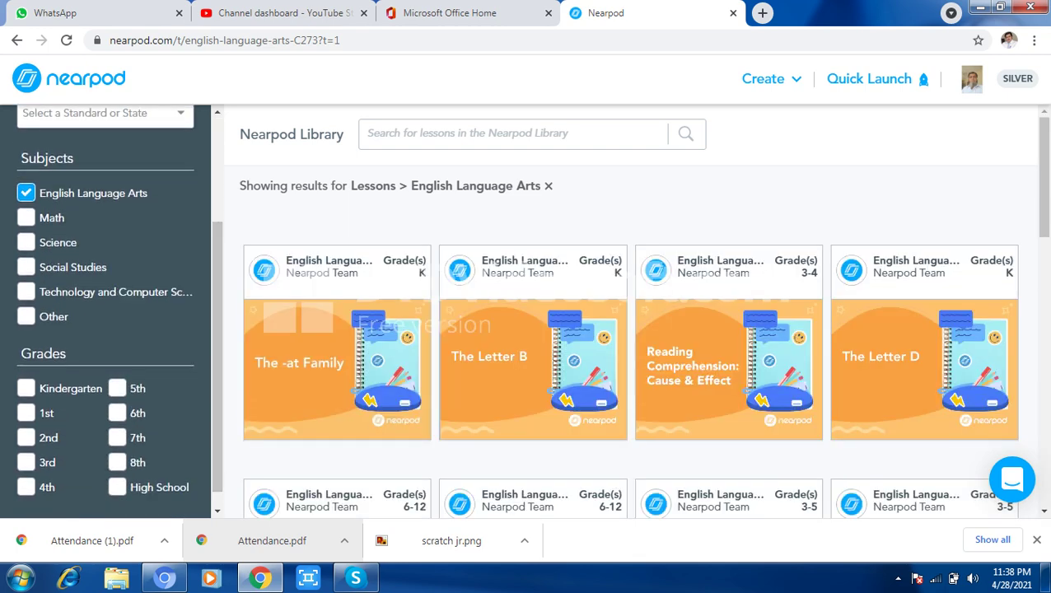
click(25, 462)
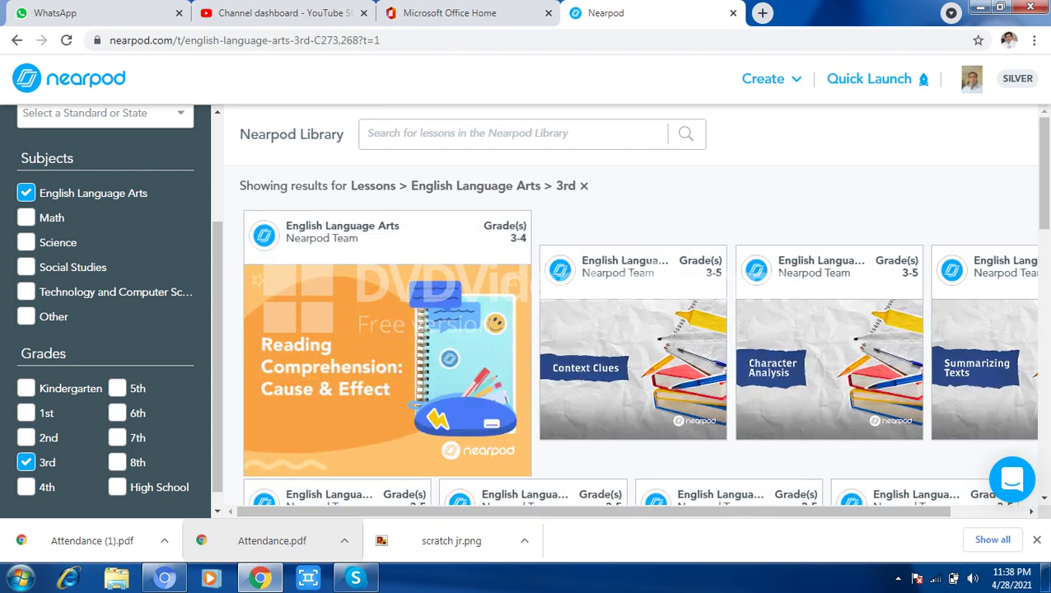
scroll(106, 311, up, 2)
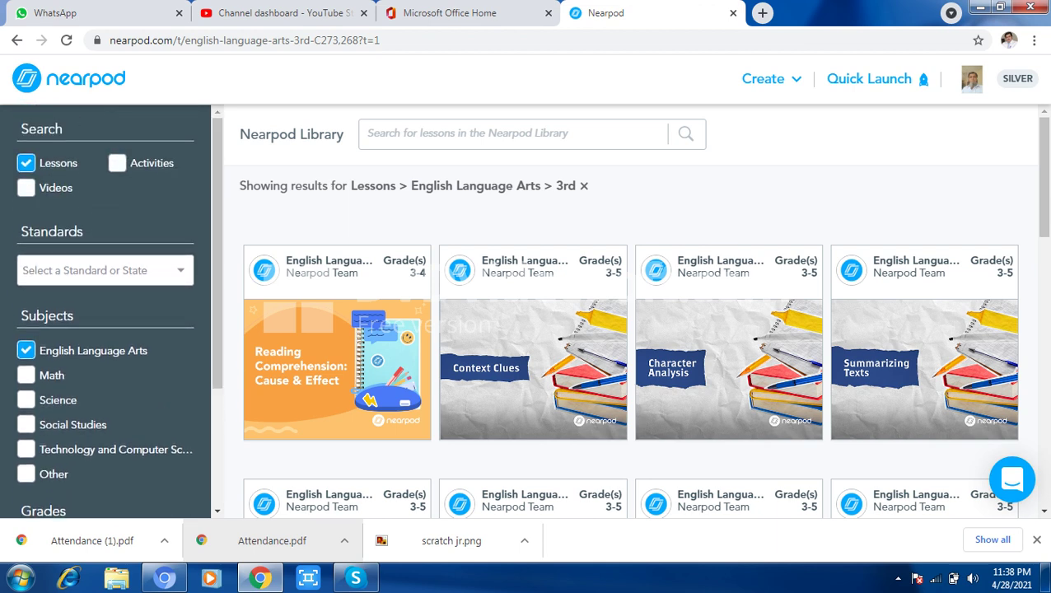
- Restrict the library results to Activities only and change the subject filter to Math
click(117, 162)
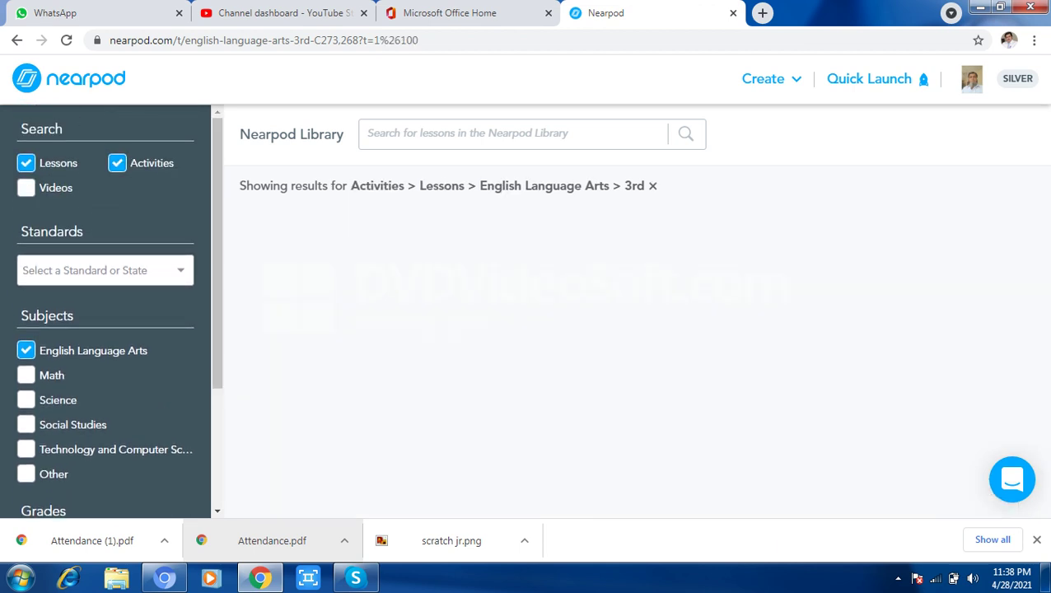
click(25, 162)
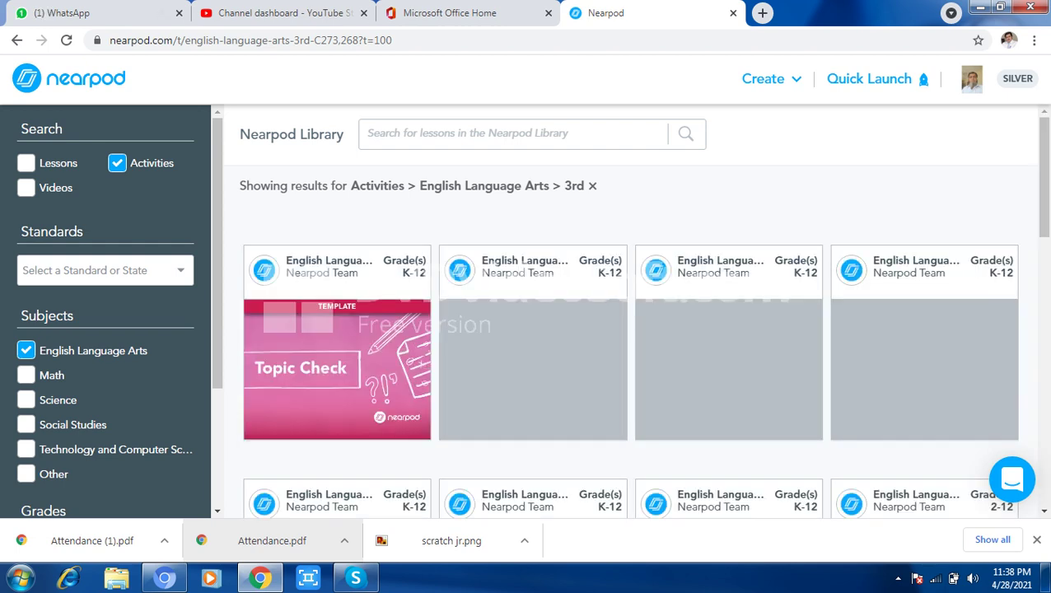
click(25, 375)
click(26, 350)
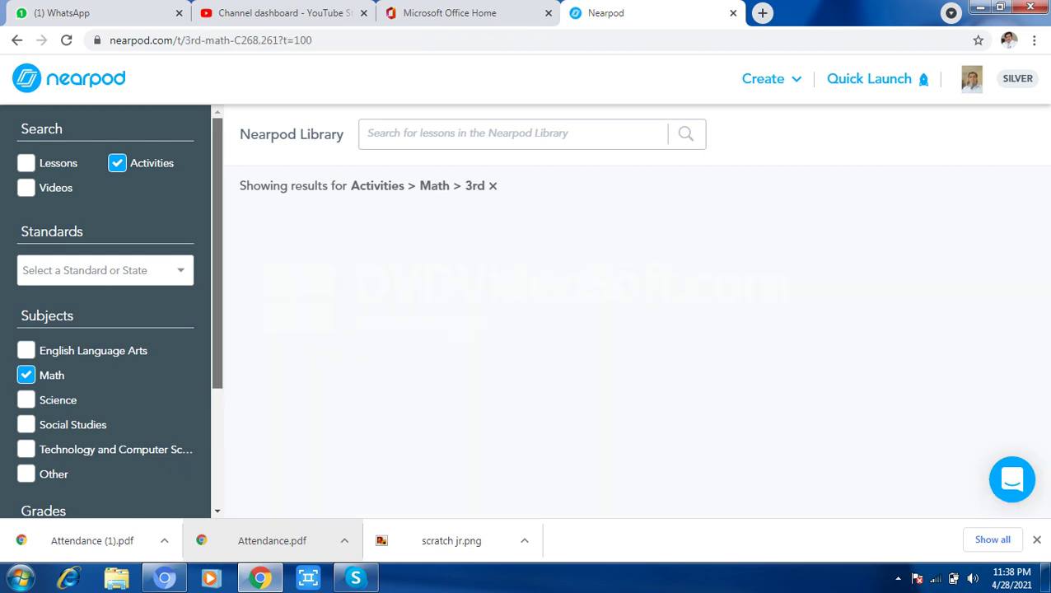
- Browse the 3rd-grade activities for Science and for Social Studies, filtering by one subject at a time
scroll(106, 310, down, 2)
drag(218, 339, 218, 366)
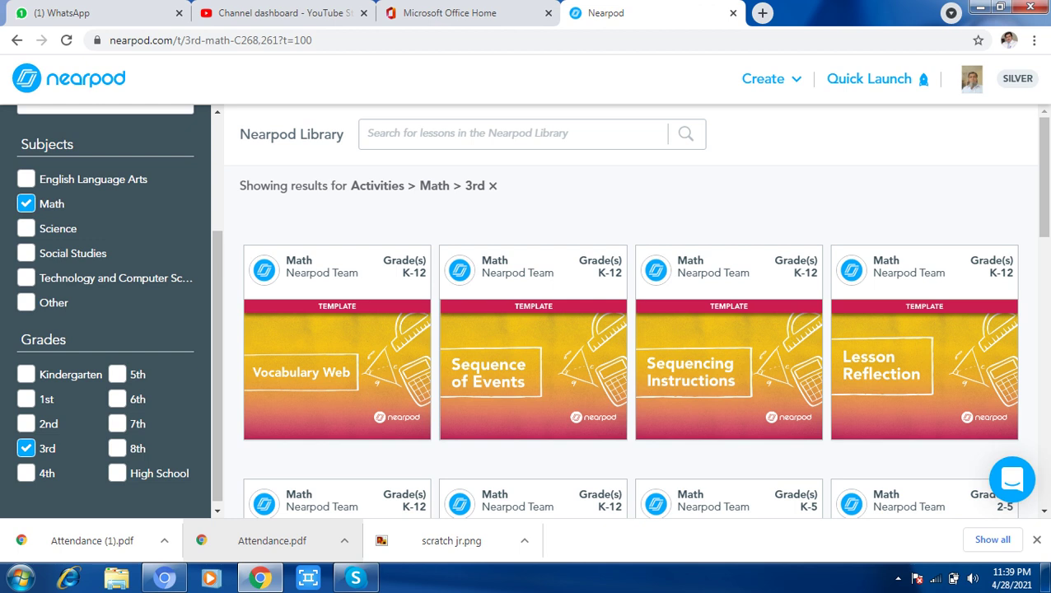
click(25, 228)
click(26, 203)
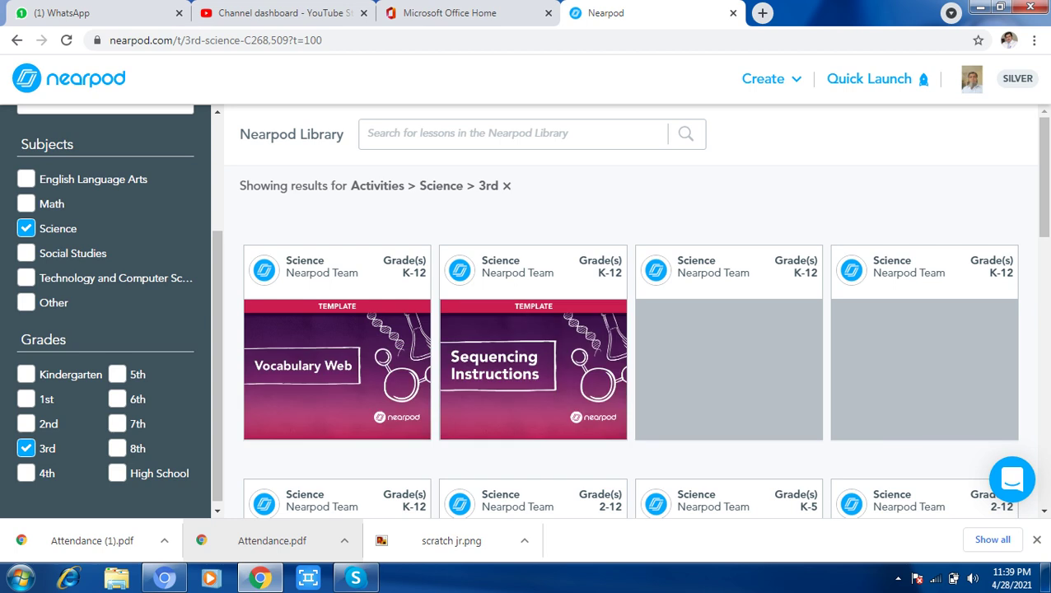
click(26, 253)
click(26, 228)
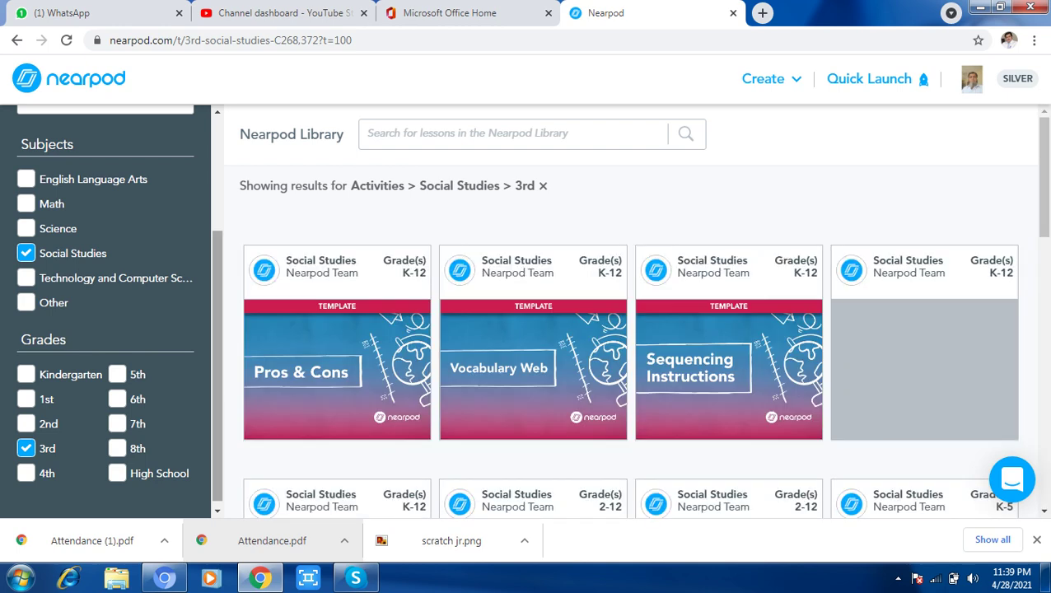
- Change the subject filter to Technology and Computer Science only for the 3rd-grade activities
drag(217, 365, 217, 371)
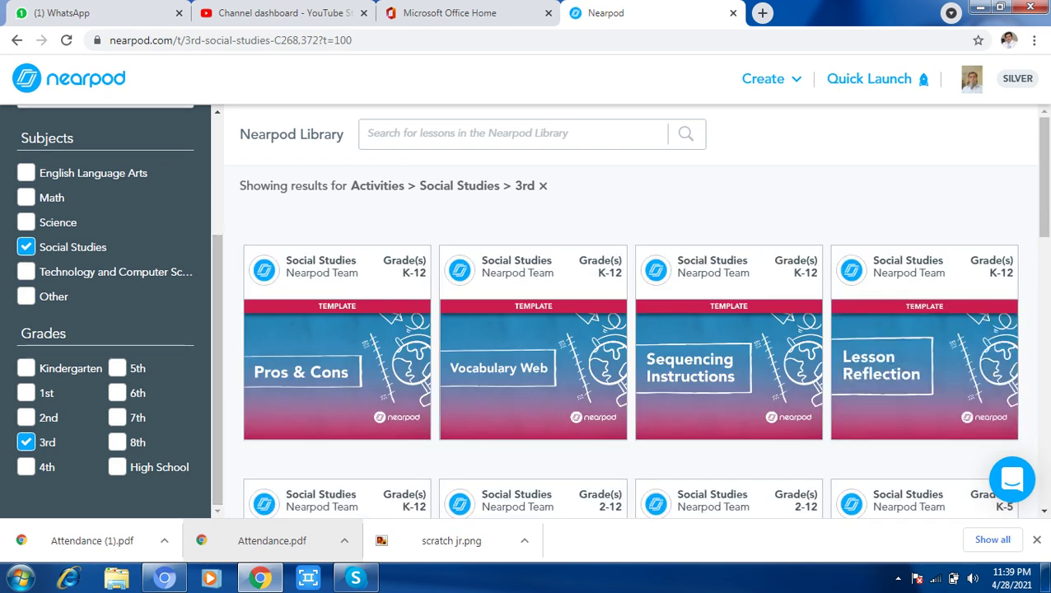
click(26, 272)
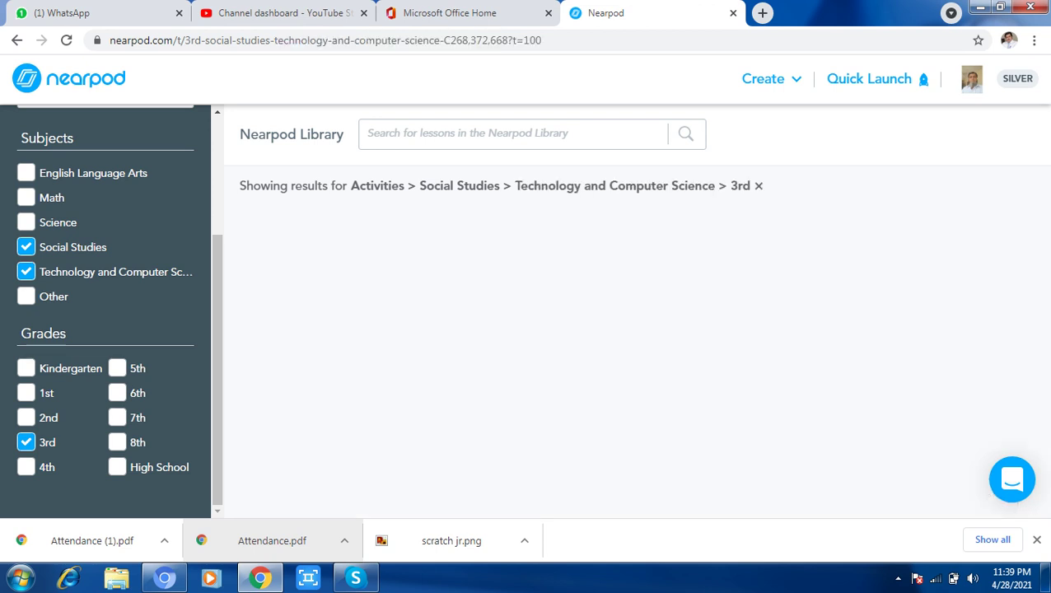
click(26, 247)
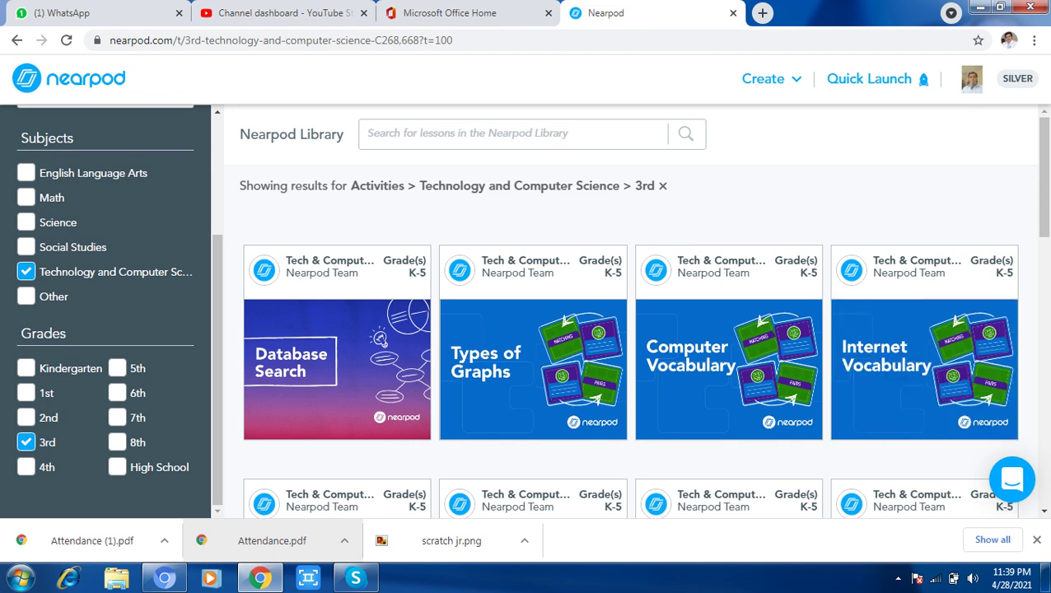
- Change the subject filter to Other only for the 3rd-grade activities
scroll(107, 305, up, 1)
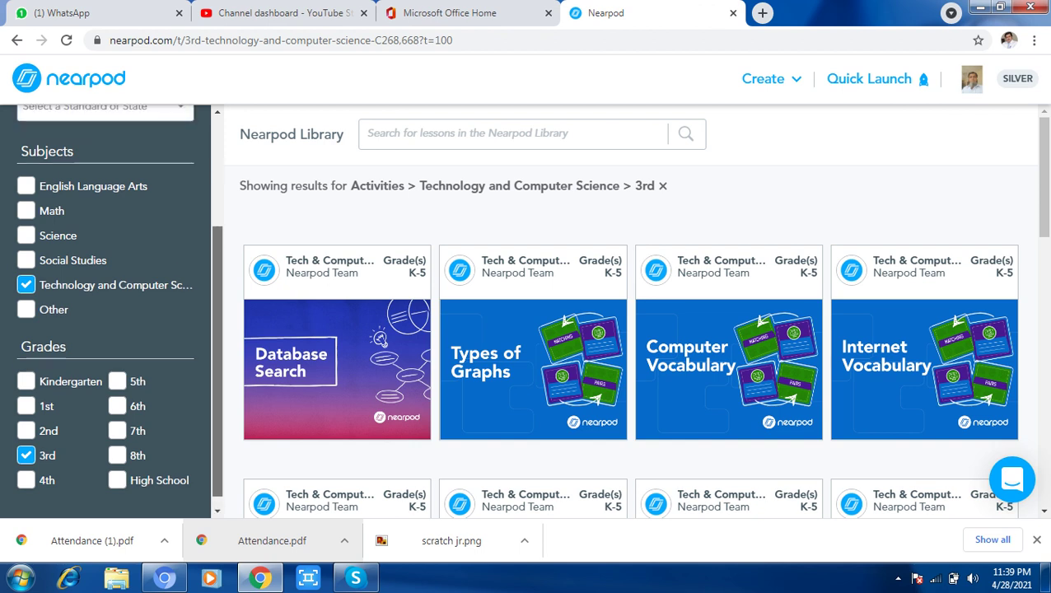
scroll(107, 305, down, 1)
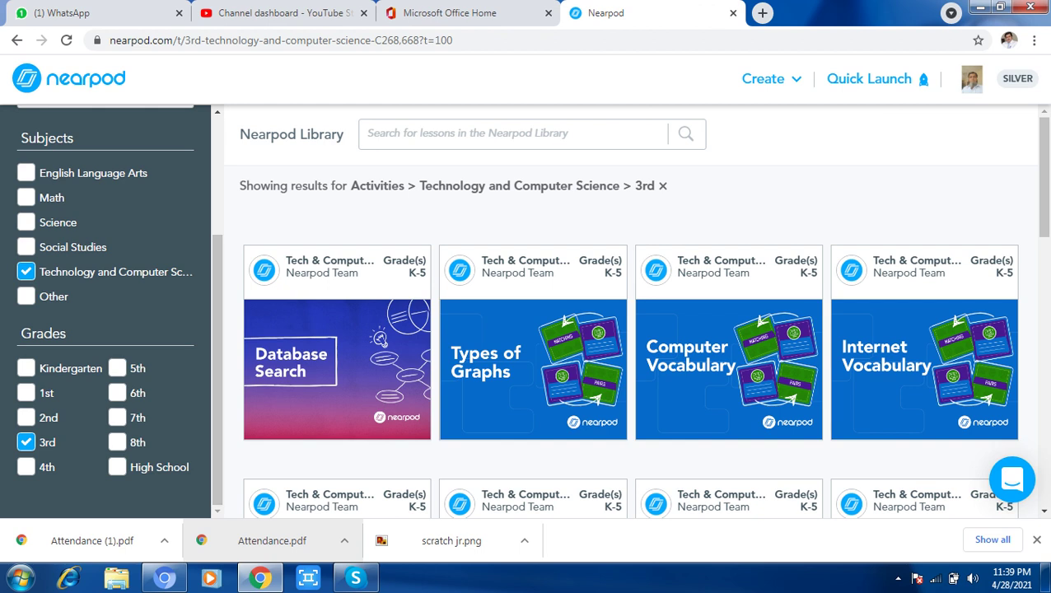
click(25, 295)
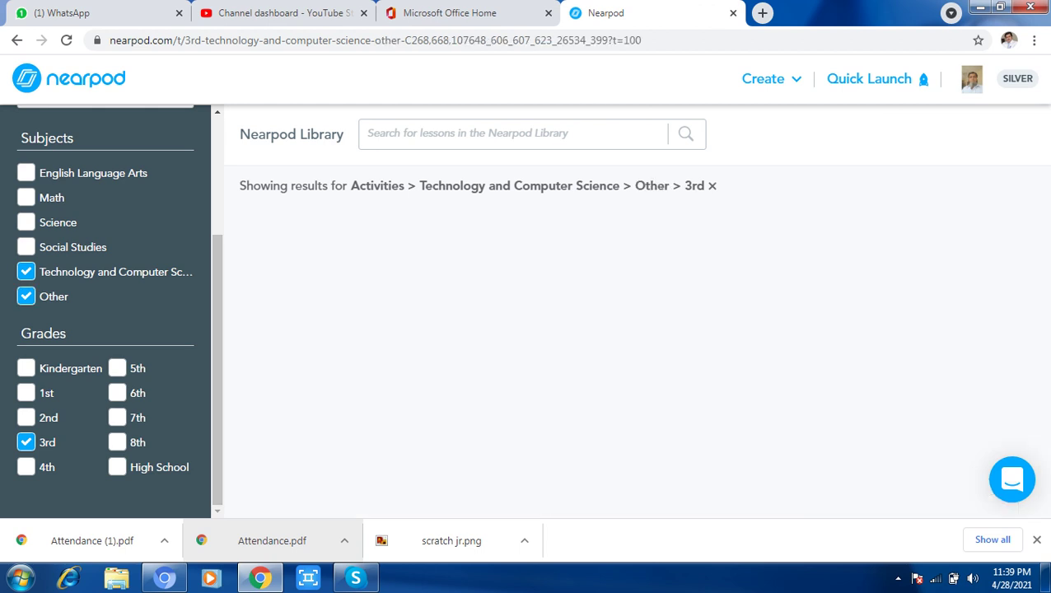
click(26, 272)
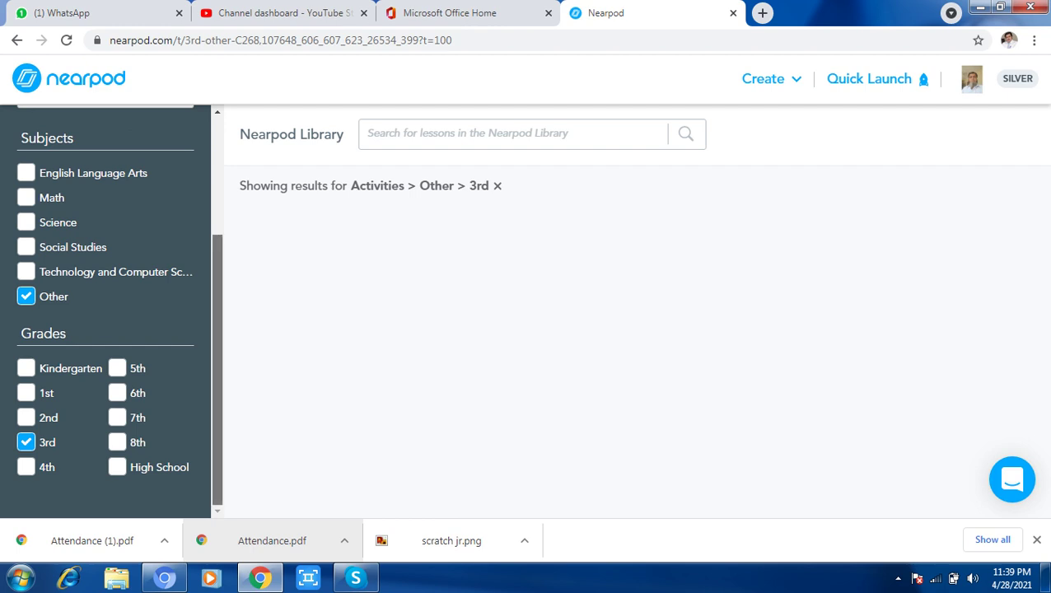
- Include Videos in the library results and change the subject filter to English Language Arts only
drag(218, 369, 217, 350)
scroll(105, 313, up, 1)
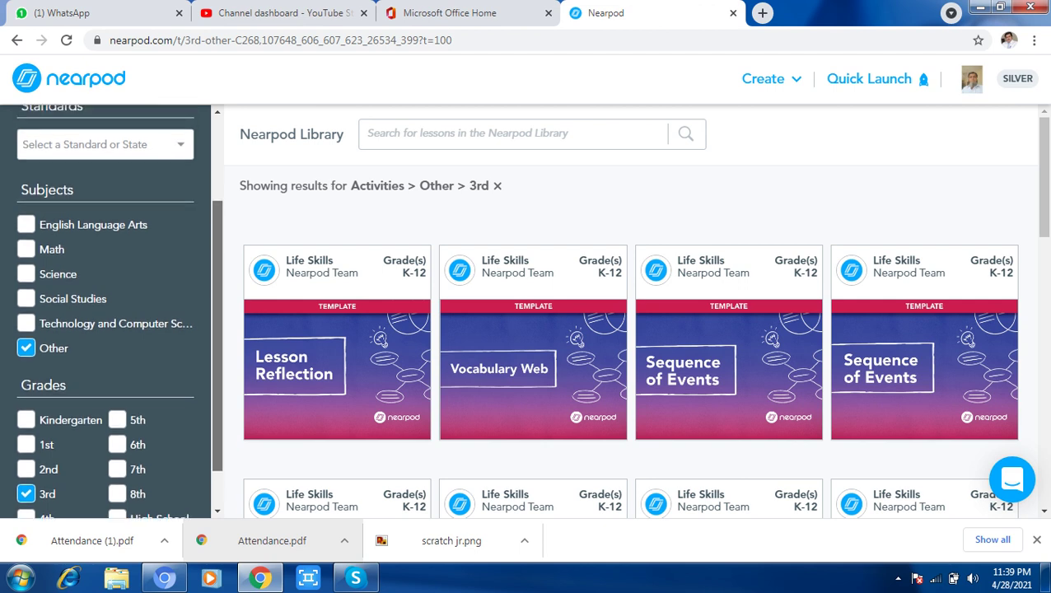
scroll(105, 313, up, 4)
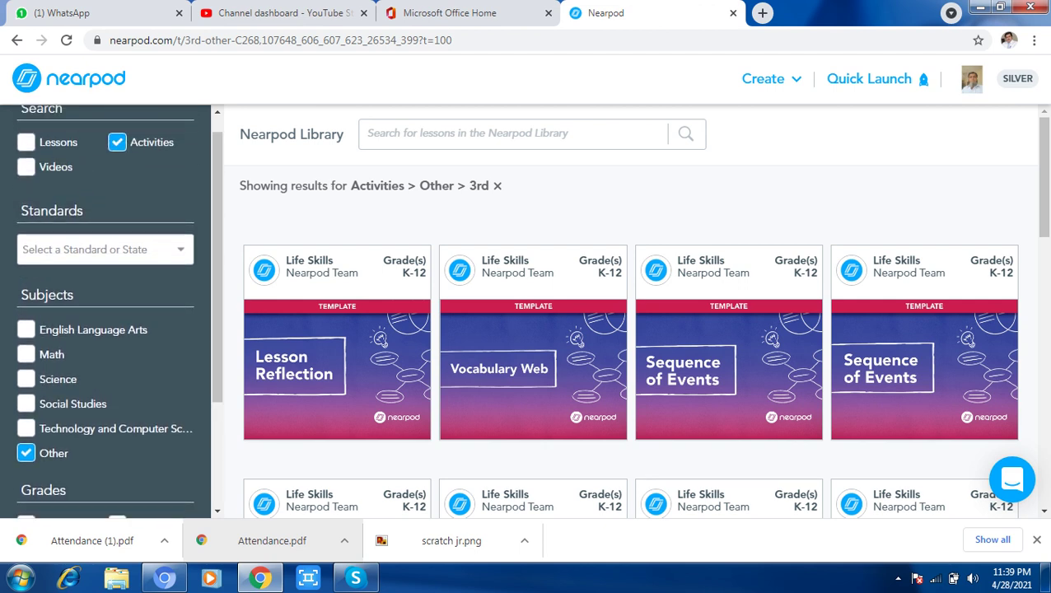
click(26, 166)
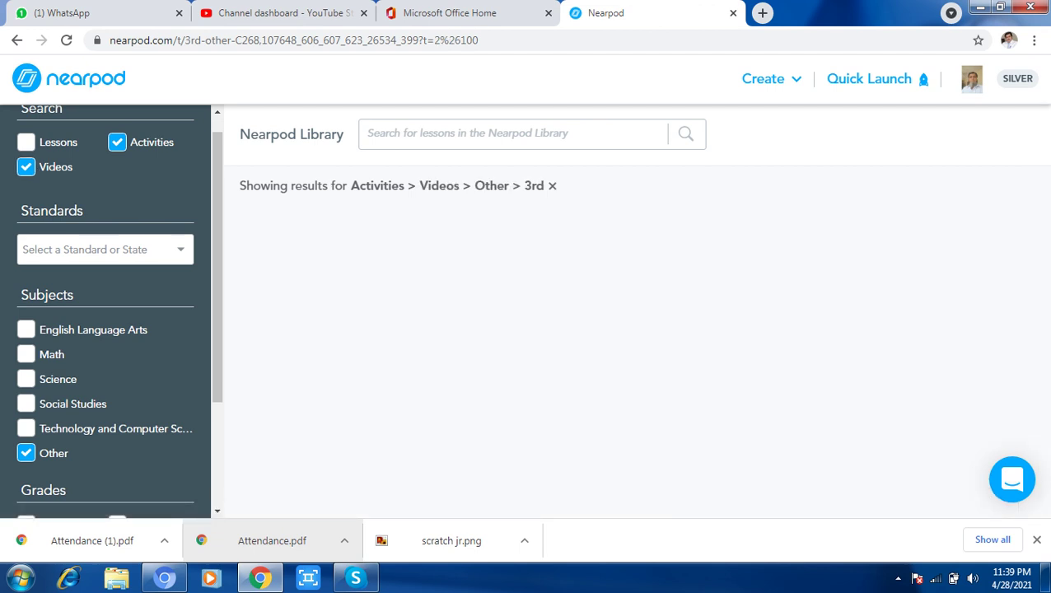
click(25, 329)
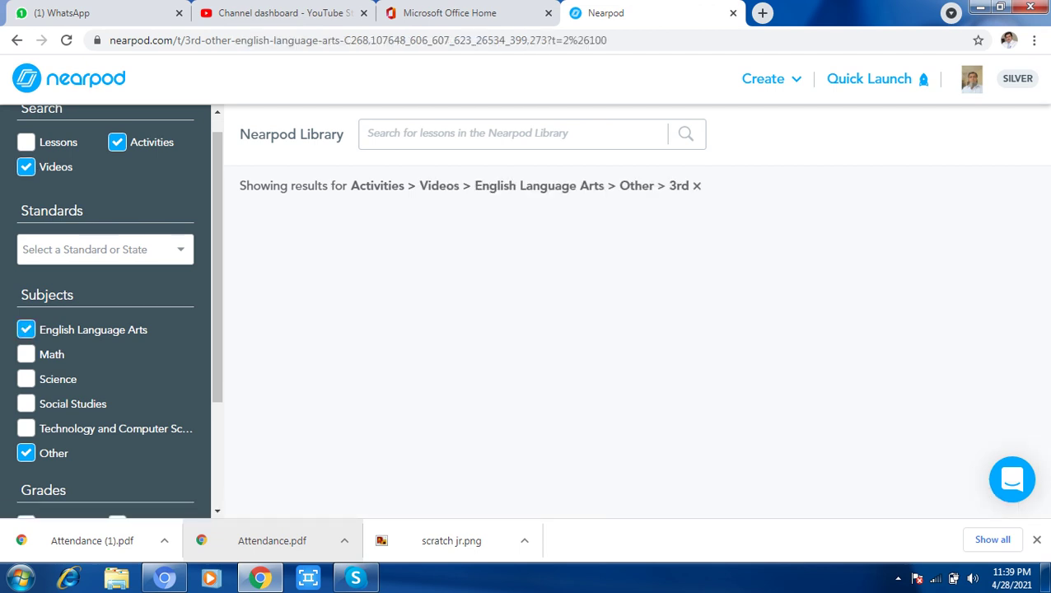
click(26, 453)
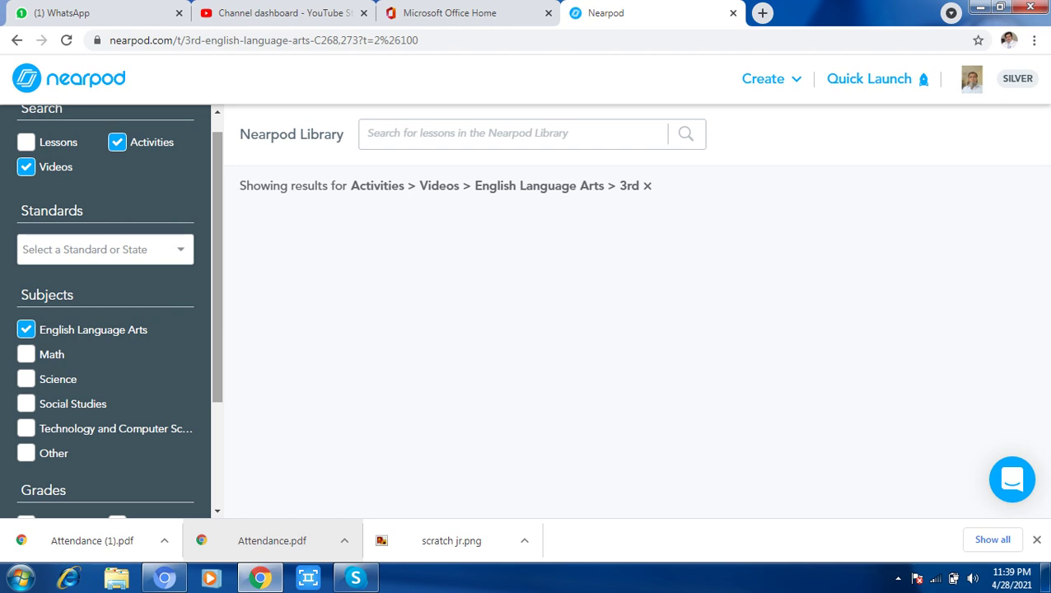
- Change the subject filter to Math only for the 3rd-grade activities and videos
scroll(105, 310, down, 2)
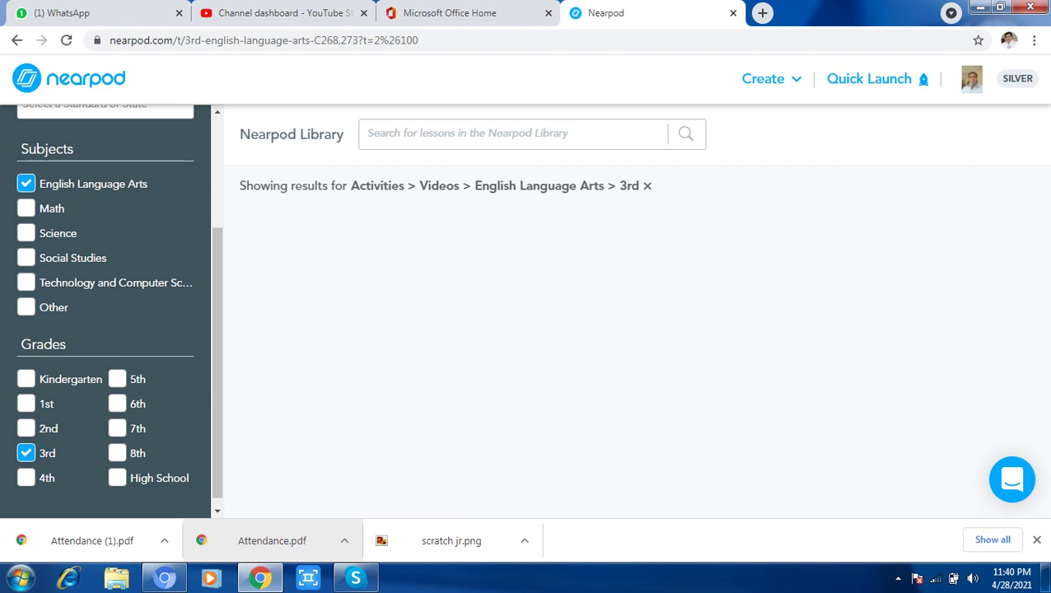
scroll(105, 304, down, 1)
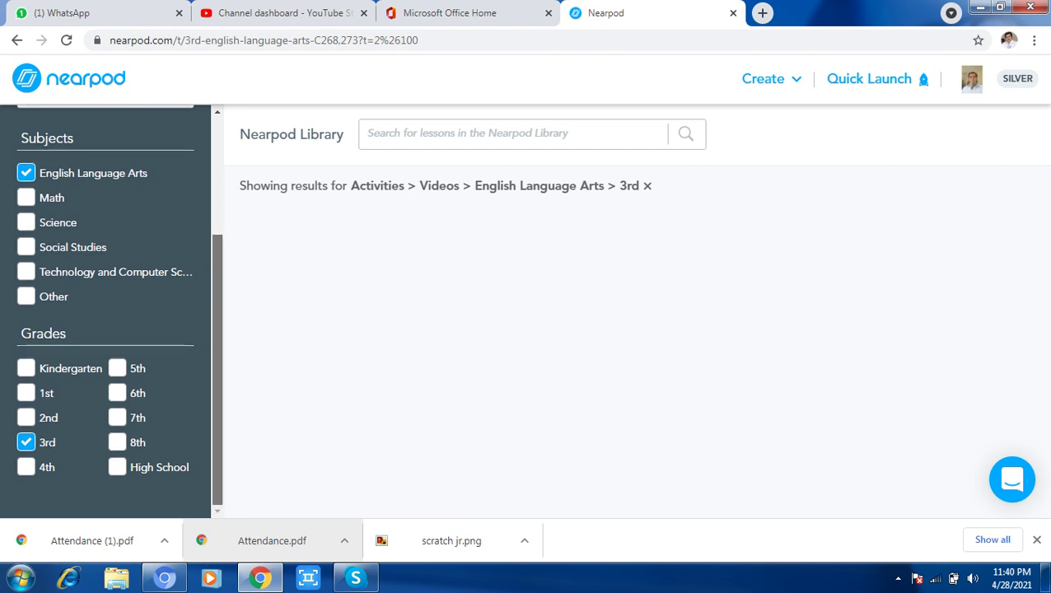
click(26, 197)
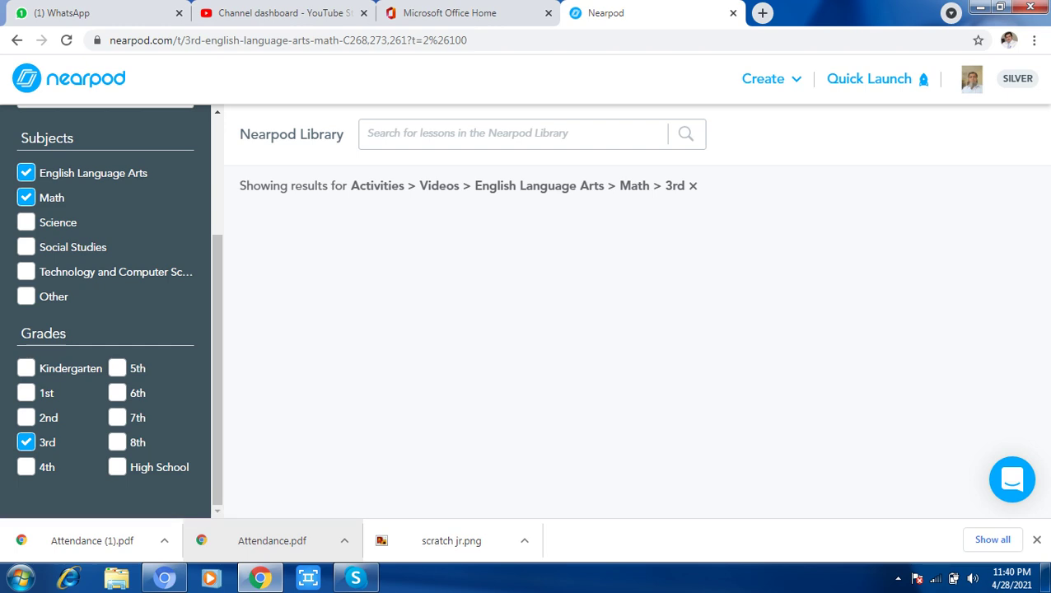
click(26, 172)
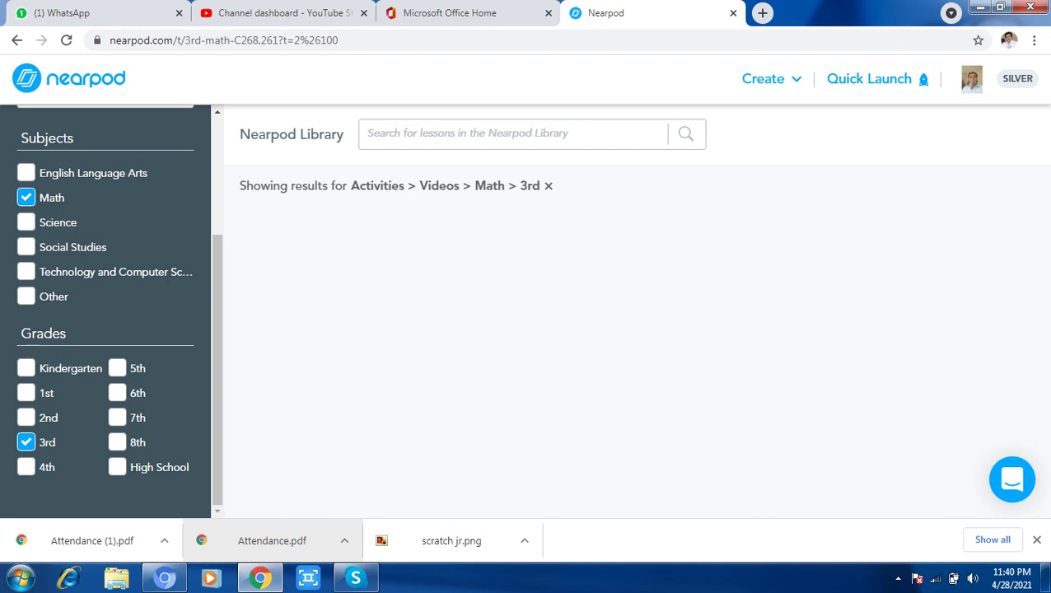
- Add 5th and 6th grades and the Science, English Language Arts and Social Studies subjects to the library filters
click(116, 393)
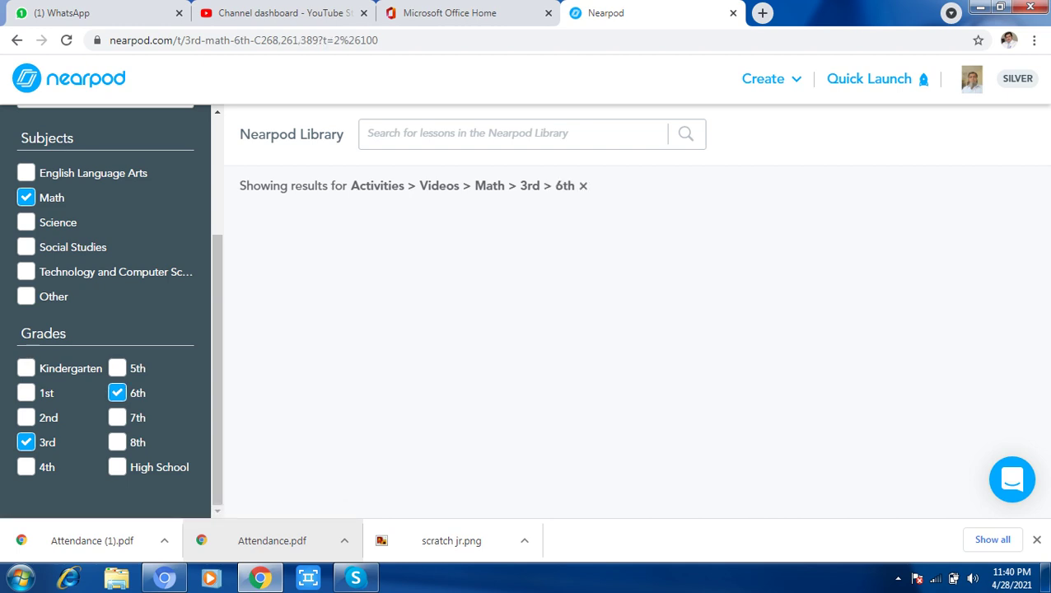
click(117, 368)
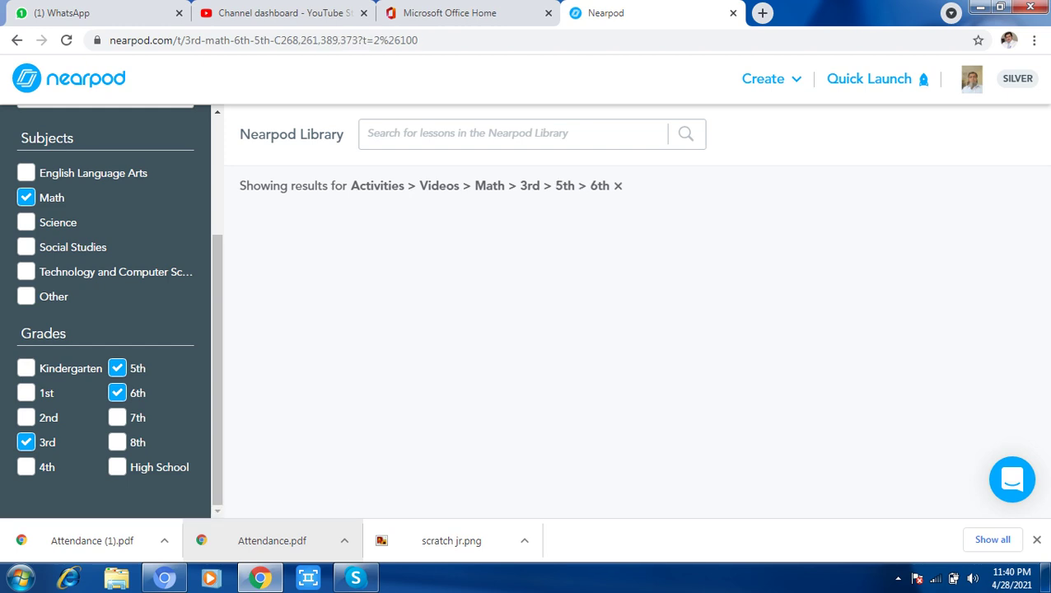
click(27, 223)
click(26, 173)
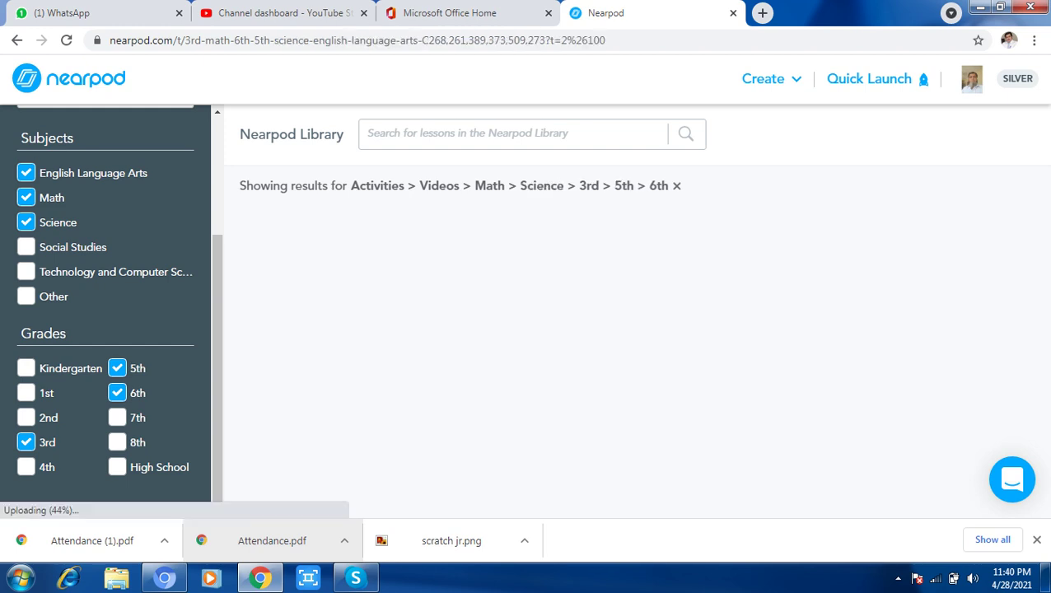
click(27, 247)
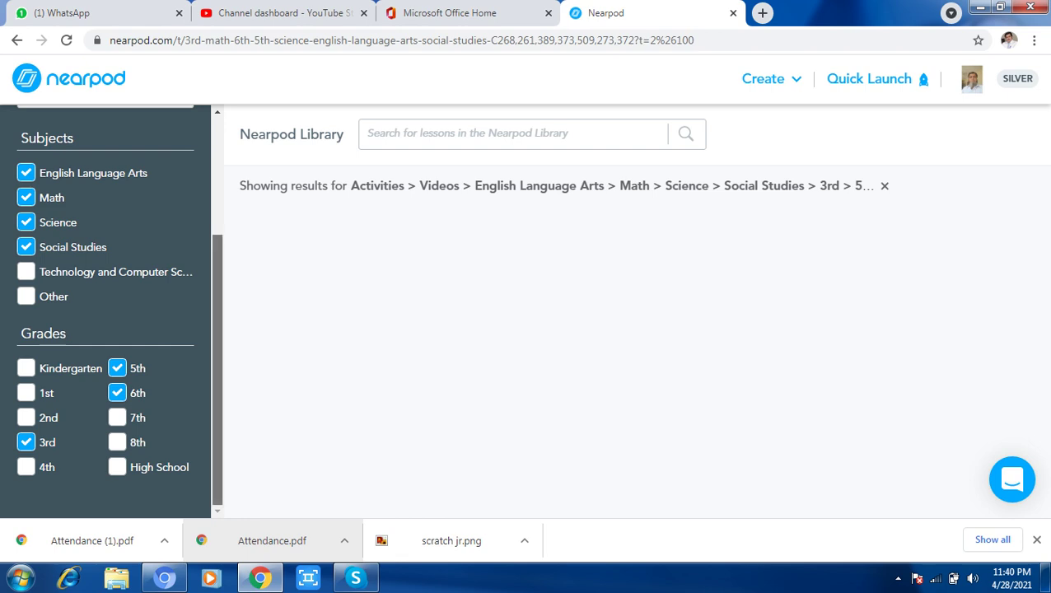
- Return to the preceding set of library results
scroll(105, 311, up, 2)
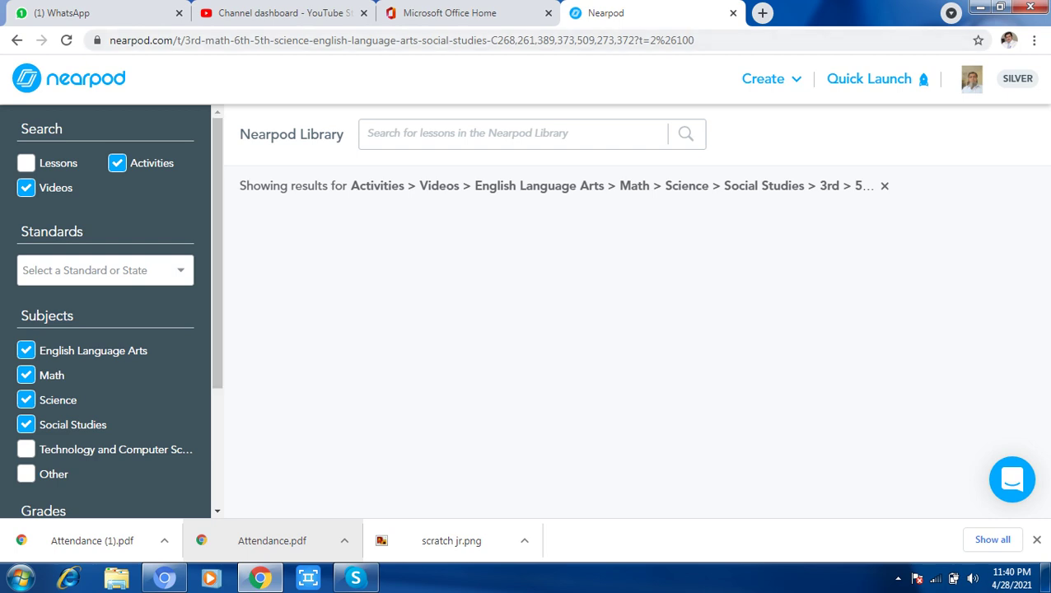
click(16, 40)
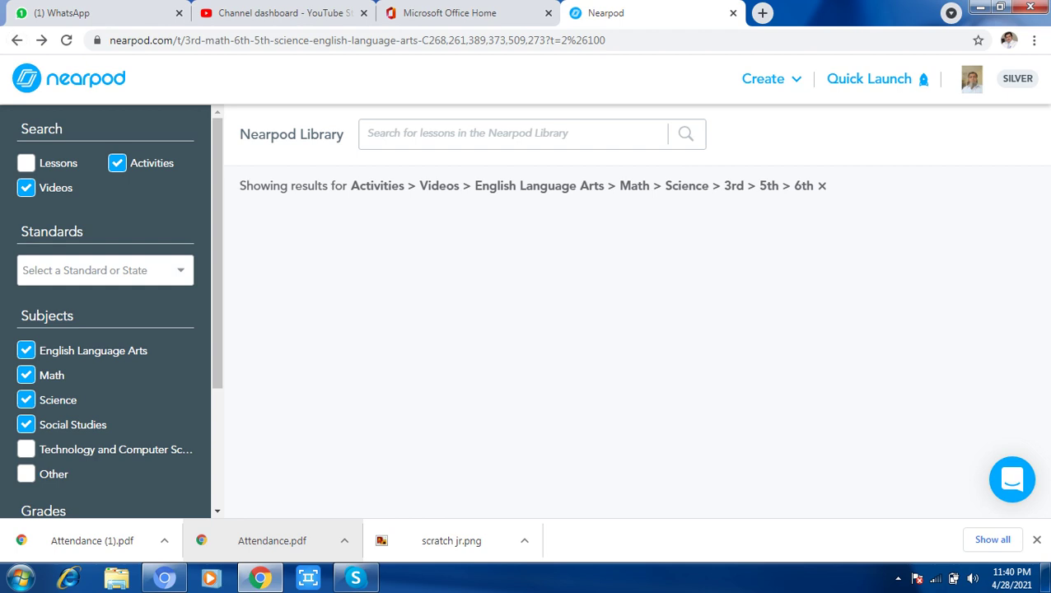
click(897, 578)
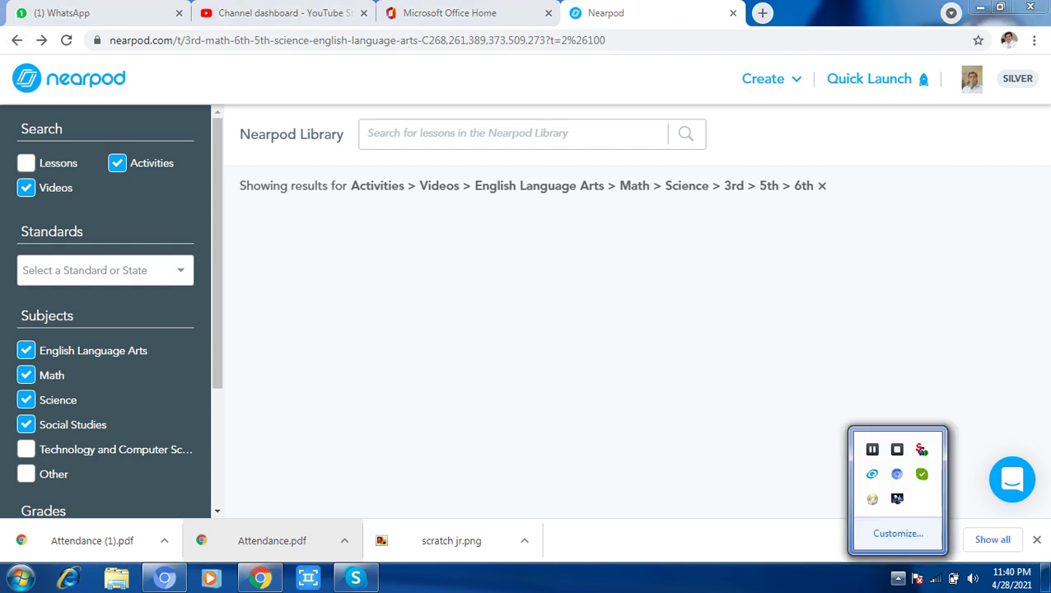
click(872, 448)
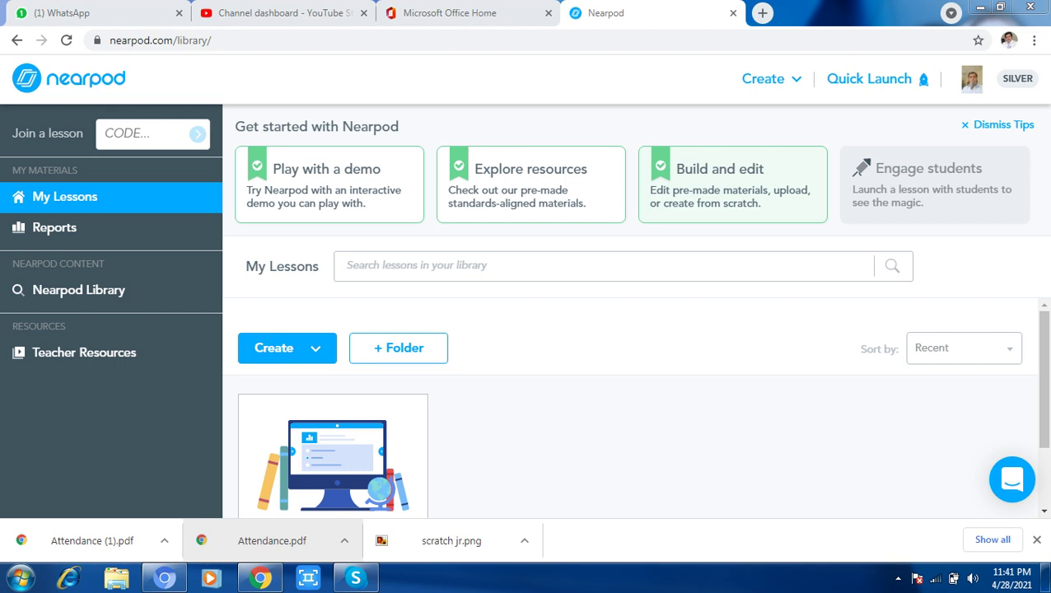
- Open the Build and edit tip from the My Lessons page
click(732, 185)
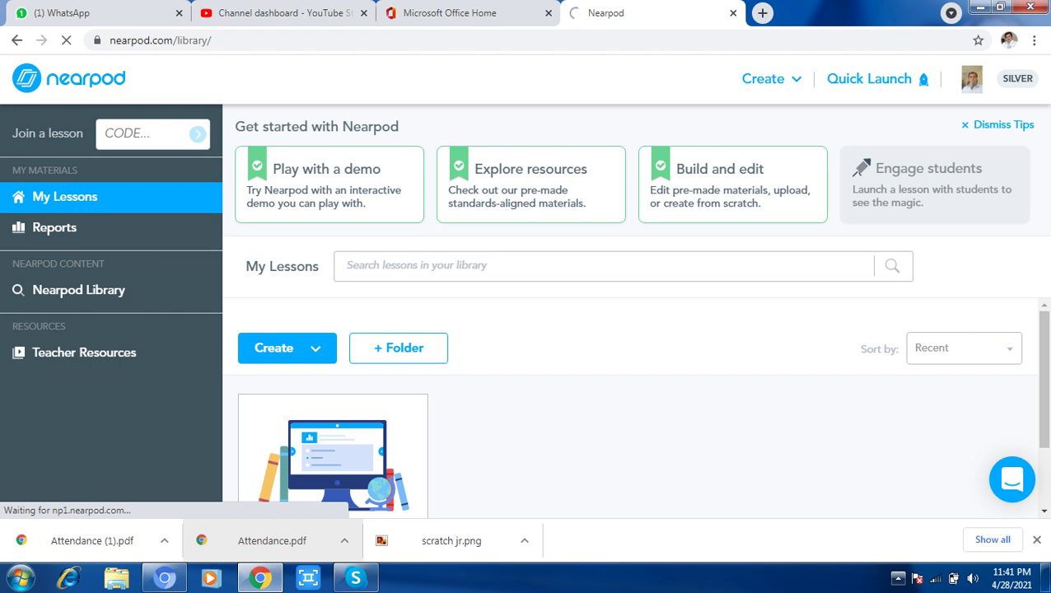
click(898, 578)
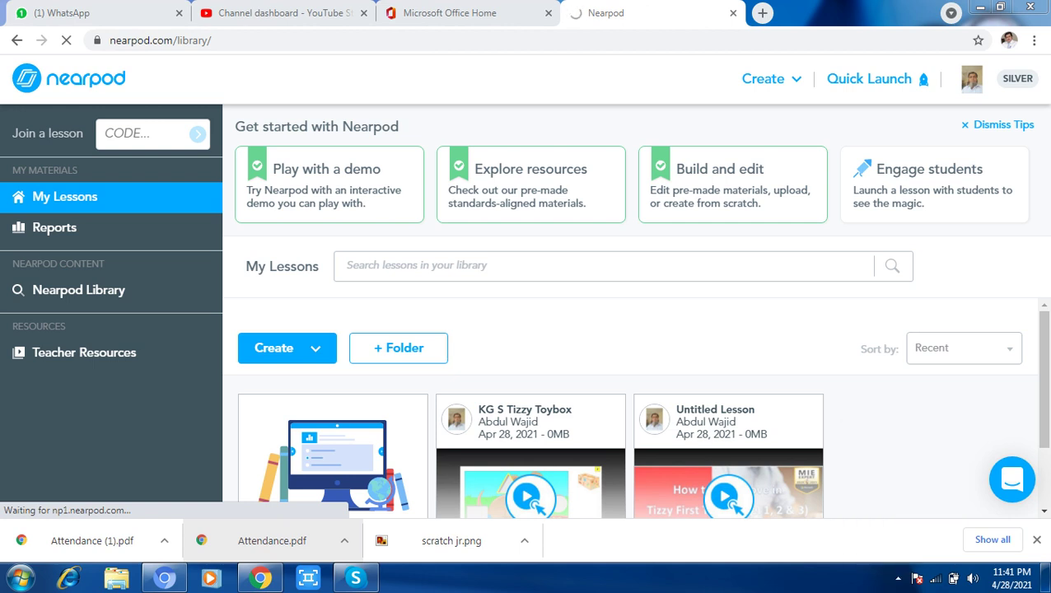
click(898, 578)
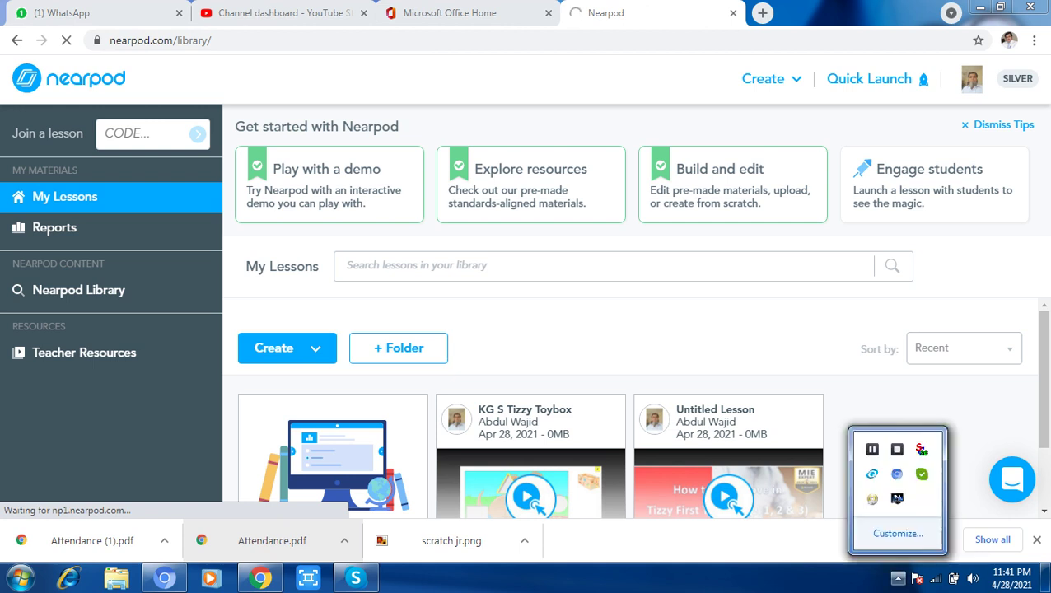